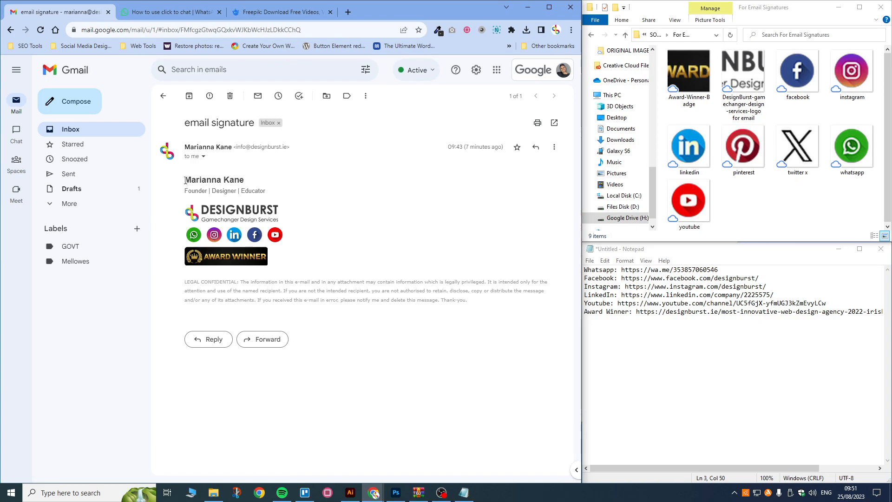
# Step: Examine the example signature by highlighting its name, title and then the whole block
pyautogui.moveTo(185, 180); pyautogui.dragTo(216, 189)
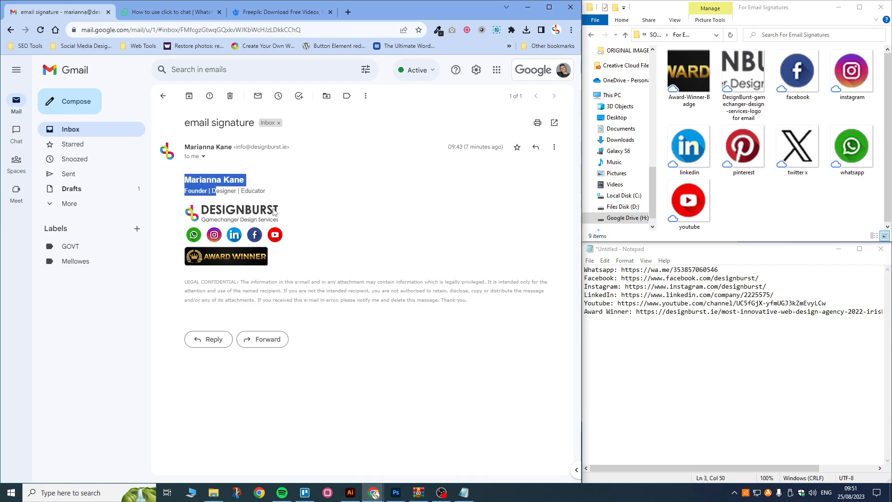
pyautogui.click(281, 214)
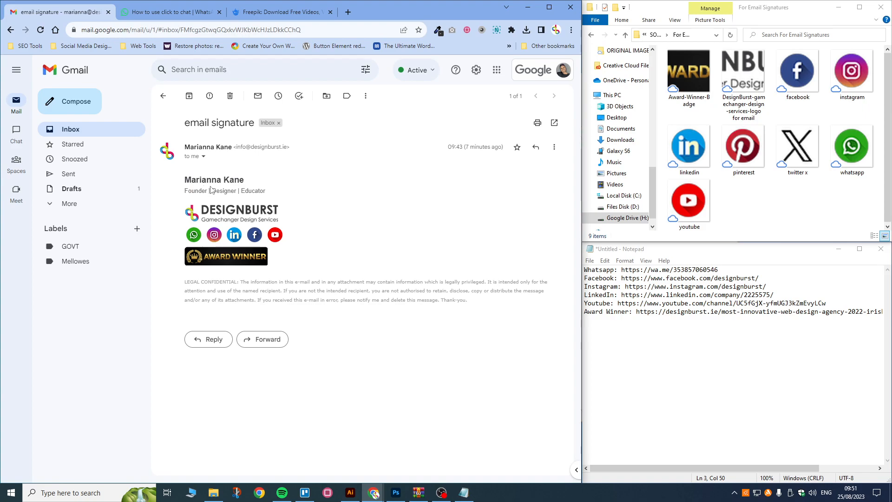
pyautogui.moveTo(185, 177)
pyautogui.mouseDown()
pyautogui.moveTo(291, 229)
pyautogui.moveTo(316, 286)
pyautogui.moveTo(394, 328)
pyautogui.mouseUp()
pyautogui.click(356, 325)
# Step: Check how the signature appears in a new message and a reply, then discard both drafts
pyautogui.click(70, 108)
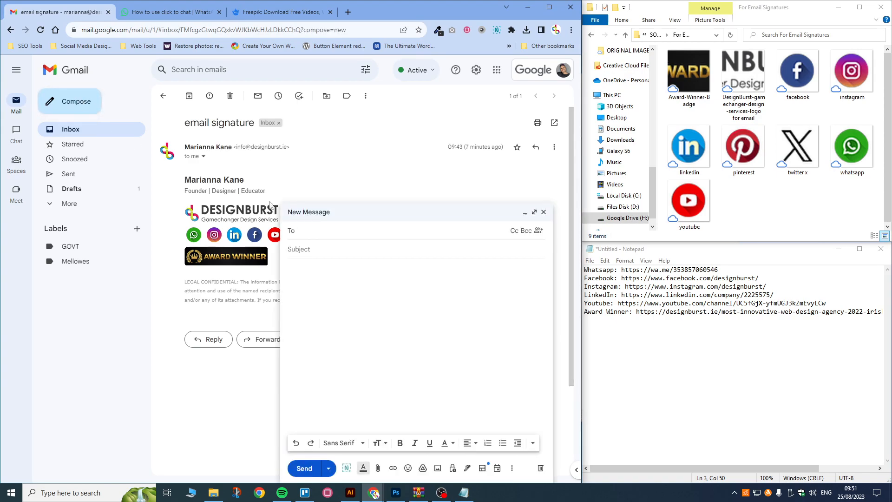
pyautogui.click(295, 268)
pyautogui.click(543, 212)
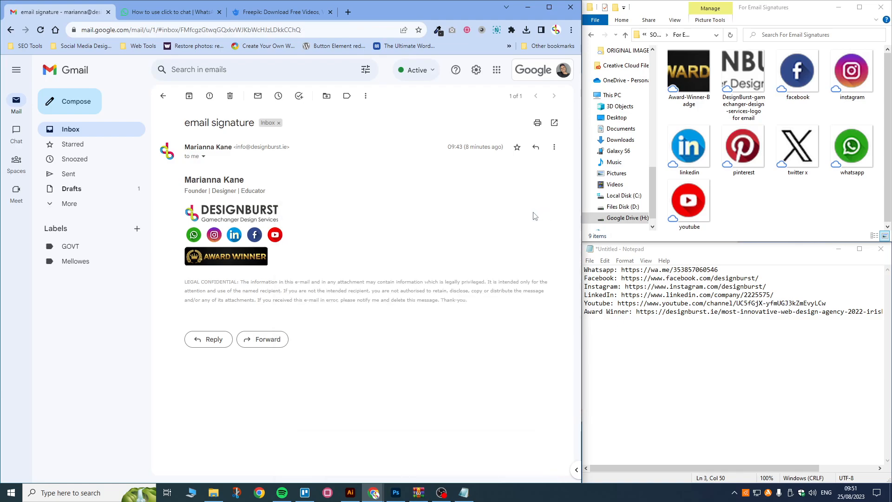
pyautogui.click(536, 149)
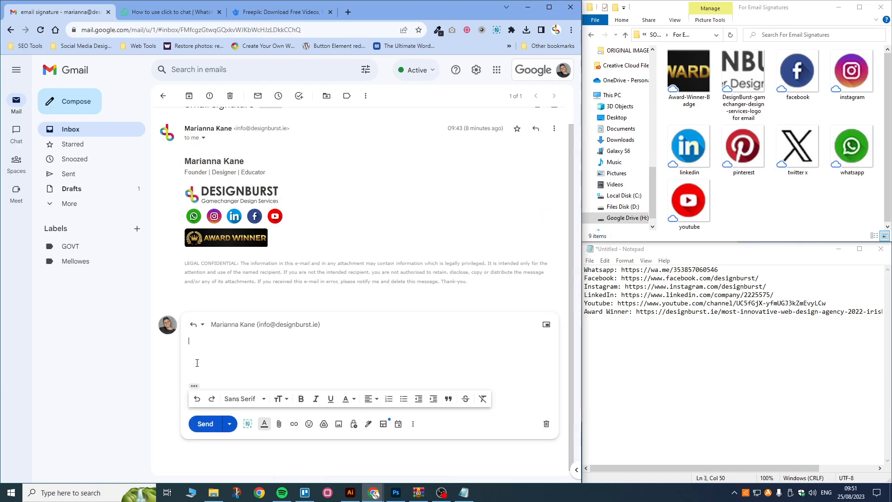
pyautogui.click(546, 425)
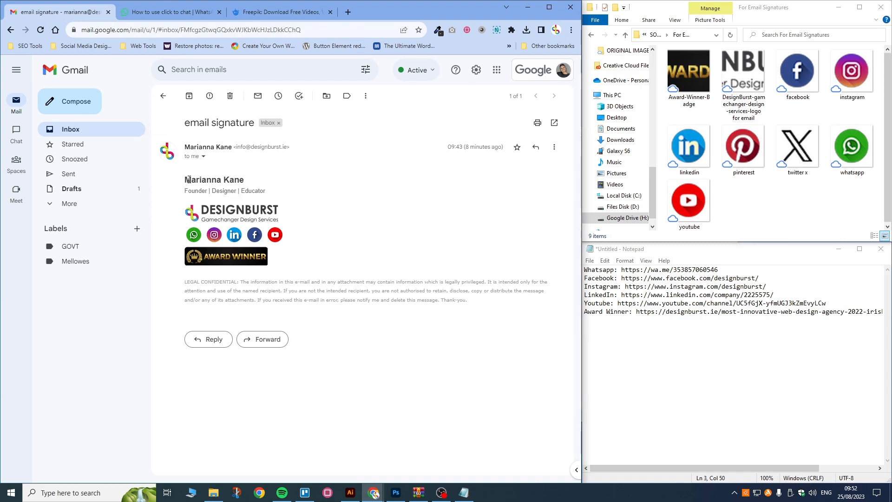
# Step: Re-examine the signature's name line and bring the signature images folder forward
pyautogui.click(214, 190)
pyautogui.moveTo(188, 178); pyautogui.dragTo(182, 197)
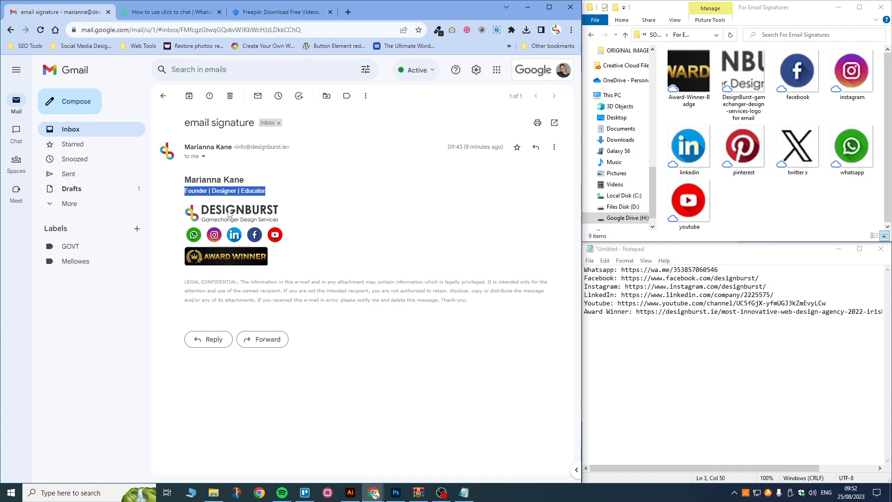
pyautogui.click(307, 214)
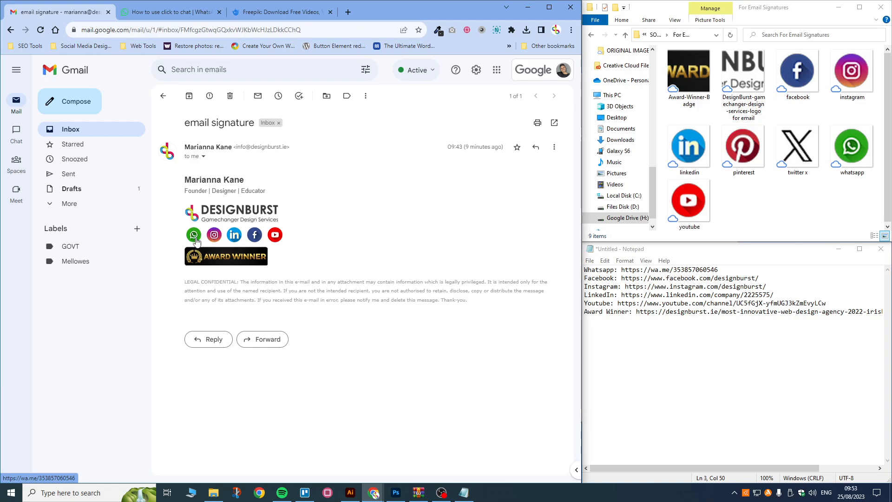
pyautogui.click(850, 153)
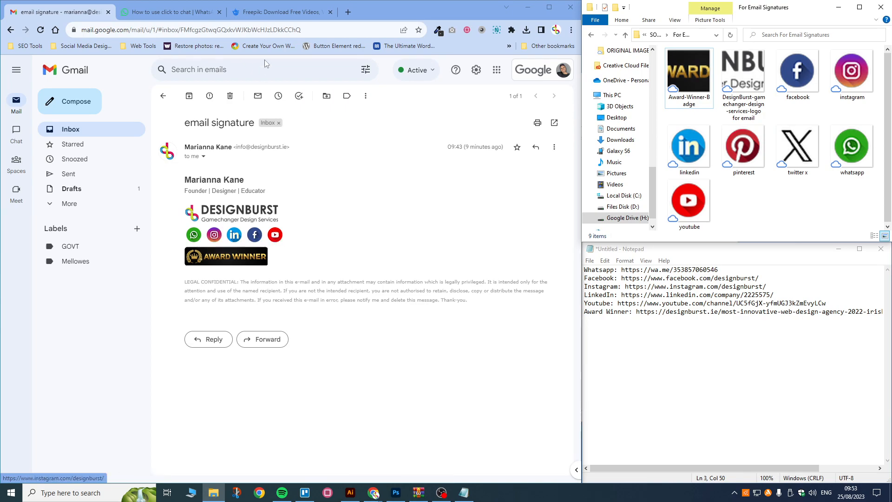
# Step: Search Freepik's icon library for 'facebook' and browse the results
pyautogui.click(273, 14)
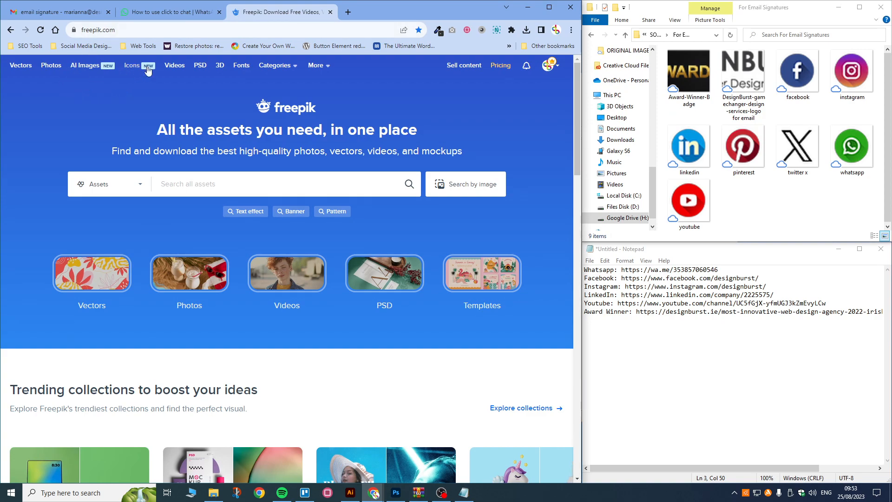
pyautogui.click(133, 66)
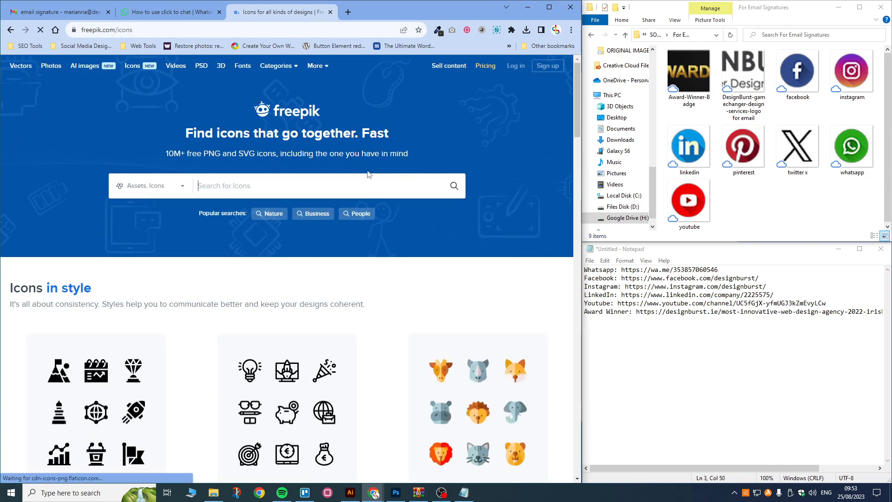
pyautogui.click(224, 186)
pyautogui.write('f')
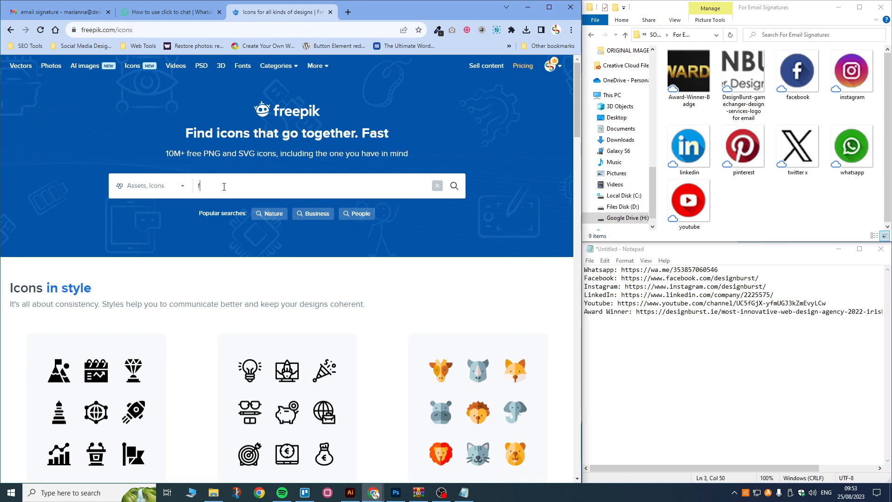
pyautogui.write('acebook')
pyautogui.press('Return')
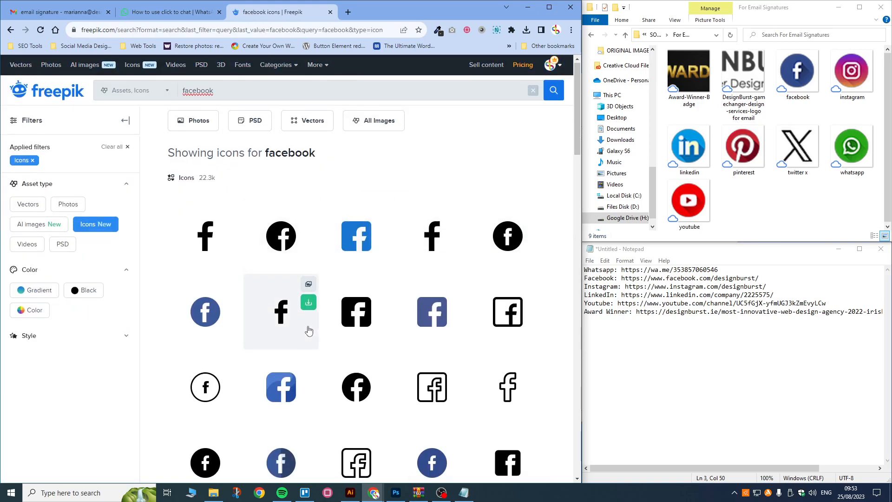
pyautogui.scroll(-8, 308, 328)
pyautogui.scroll(-9, 313, 330)
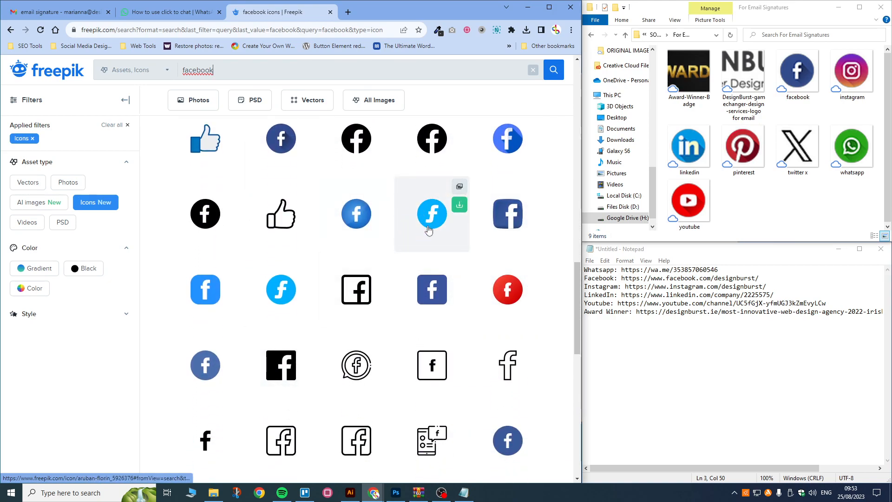
pyautogui.scroll(4, 394, 261)
pyautogui.scroll(6, 390, 279)
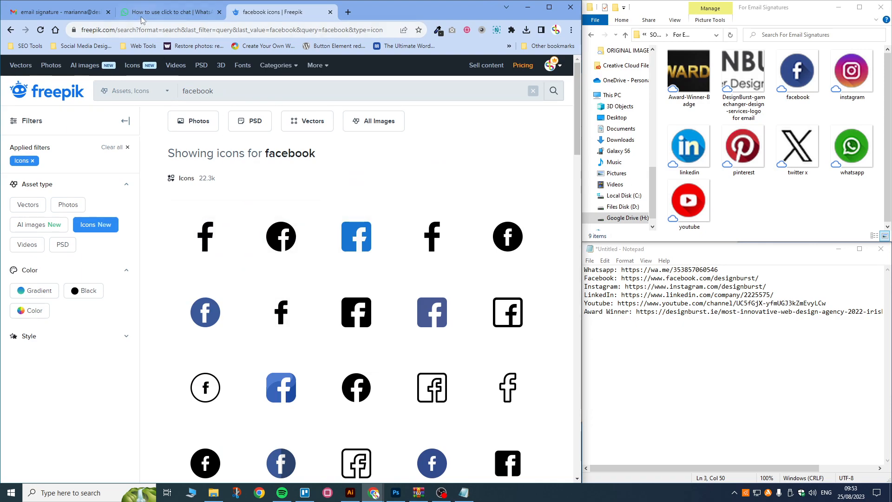
# Step: Compare with the example email, then view the first facebook icon's download formats
pyautogui.click(47, 12)
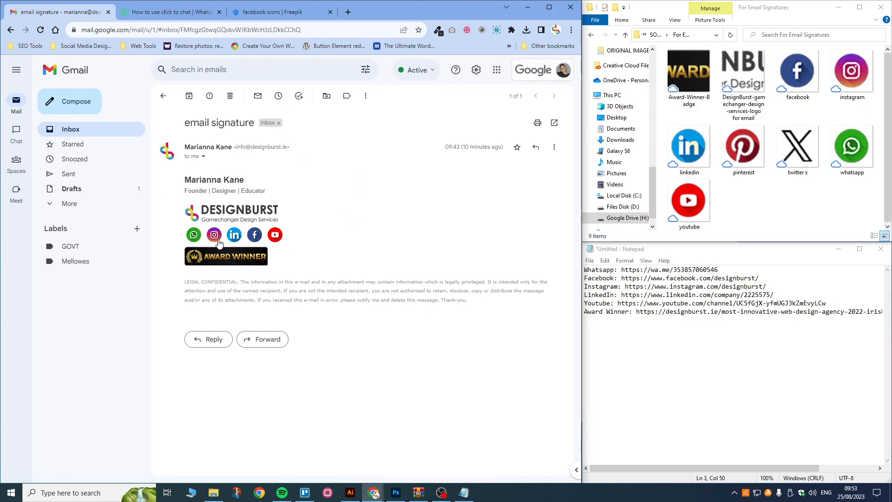
pyautogui.click(276, 13)
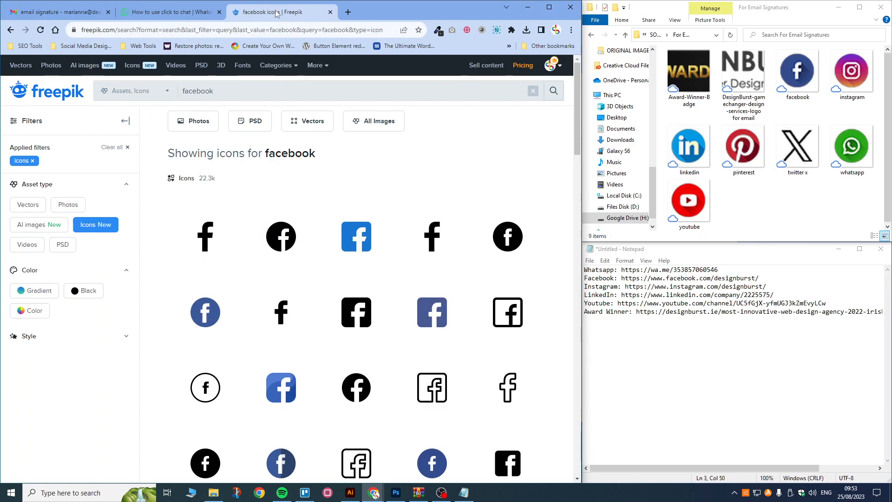
pyautogui.click(232, 229)
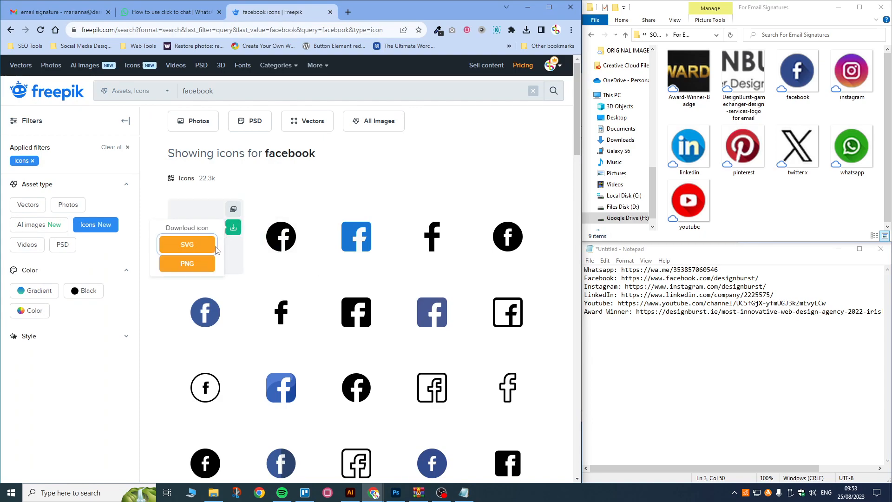
pyautogui.click(188, 264)
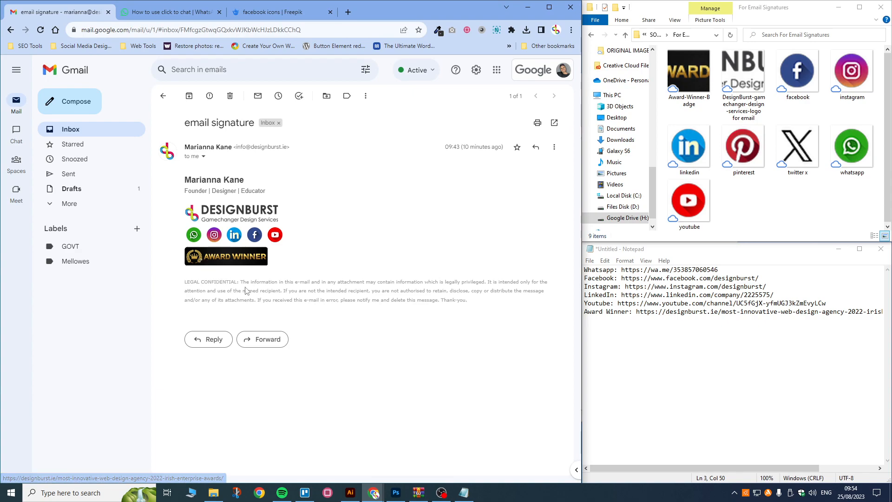
pyautogui.moveTo(186, 282); pyautogui.dragTo(450, 311)
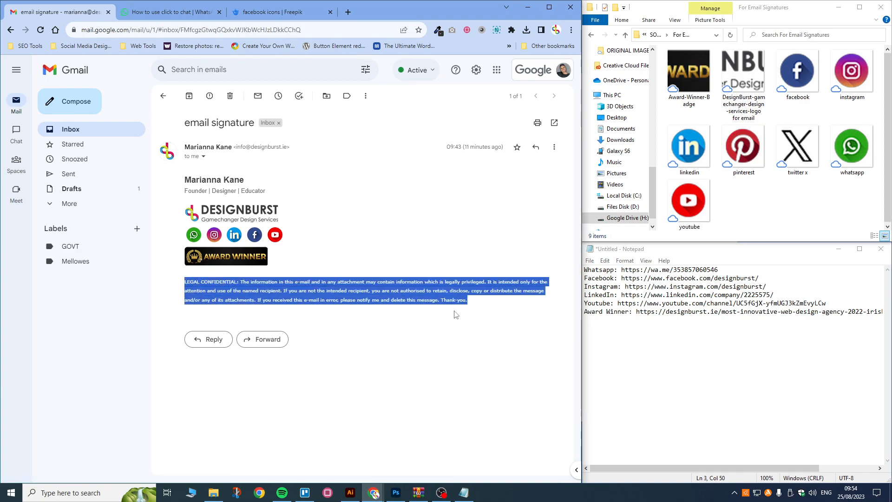
pyautogui.click(275, 253)
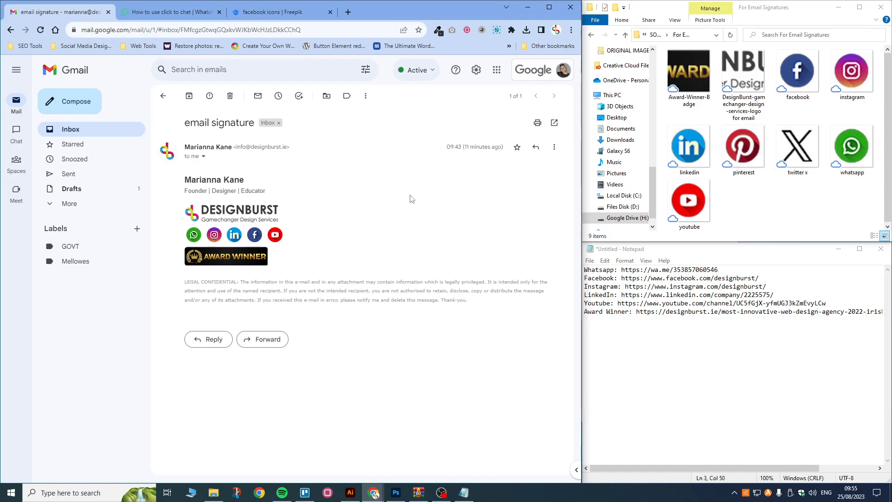
# Step: Open See all settings and scroll the General tab to the empty Signature section
pyautogui.click(479, 70)
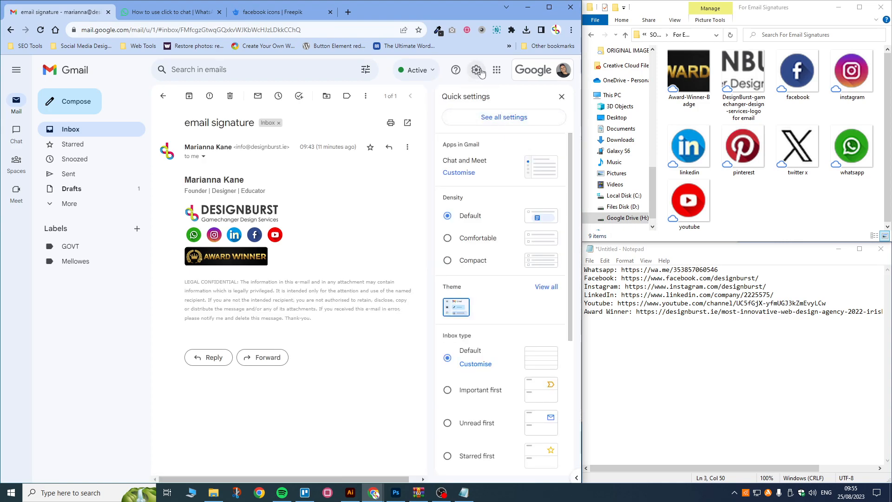
pyautogui.click(496, 119)
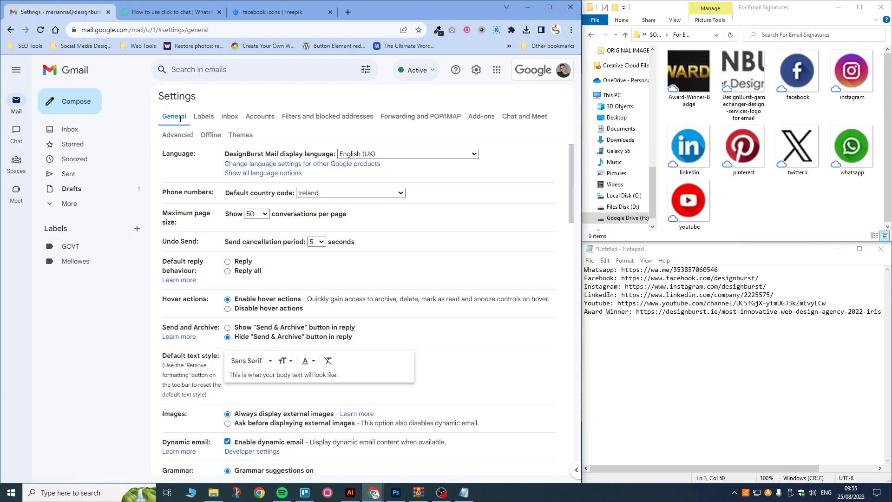
pyautogui.scroll(-1, 320, 232)
pyautogui.scroll(-9, 320, 232)
pyautogui.scroll(-8, 320, 232)
pyautogui.scroll(-3, 317, 230)
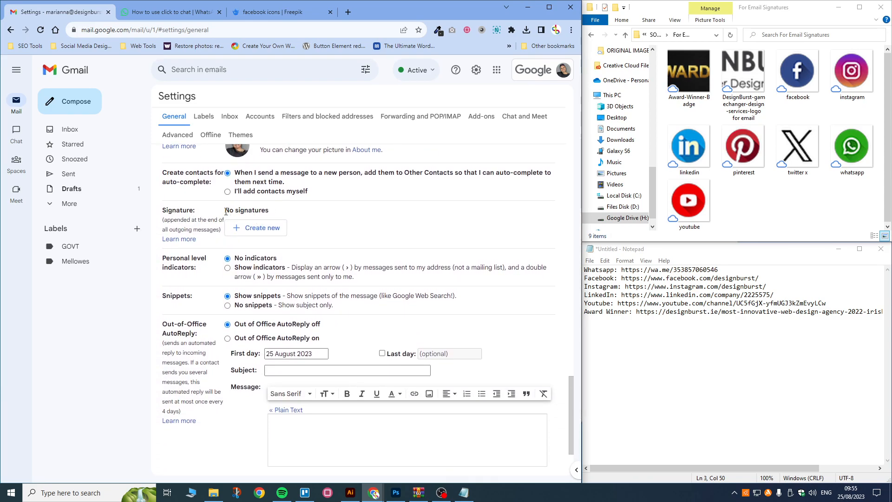
pyautogui.moveTo(225, 210); pyautogui.dragTo(294, 216)
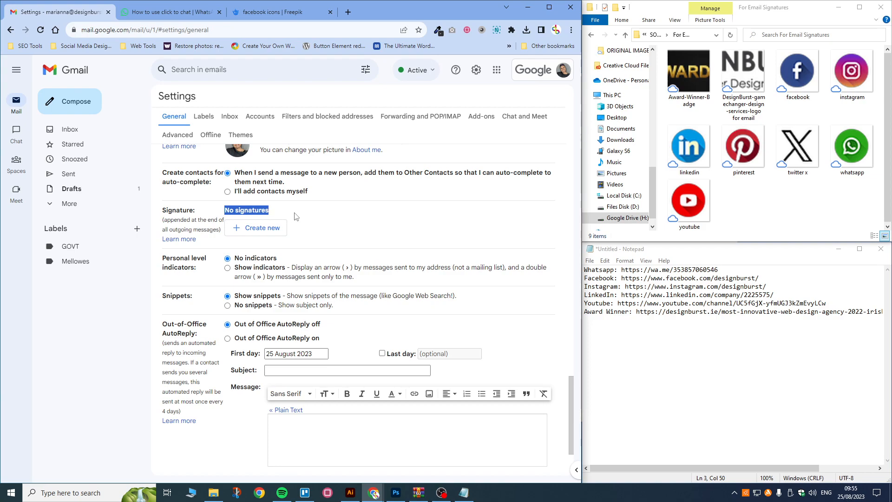
# Step: Start a new signature, name it 'My Signature', and create it
pyautogui.click(266, 234)
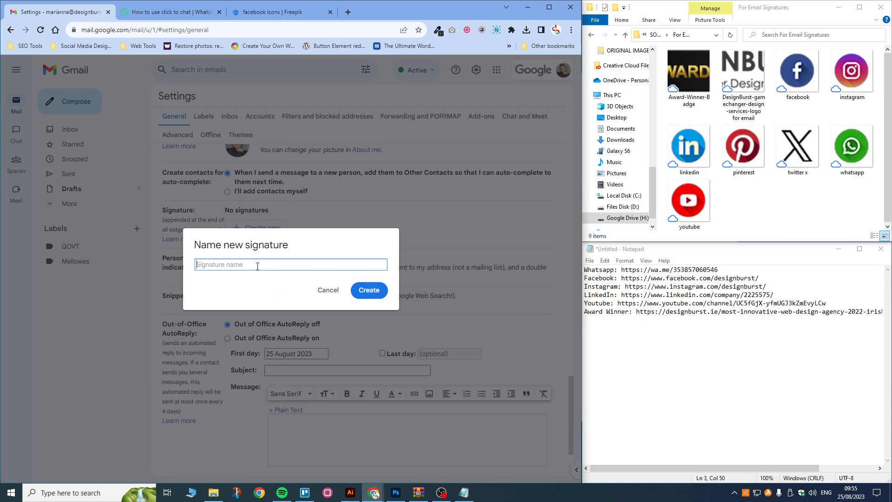
pyautogui.write('My Signature')
pyautogui.click(374, 298)
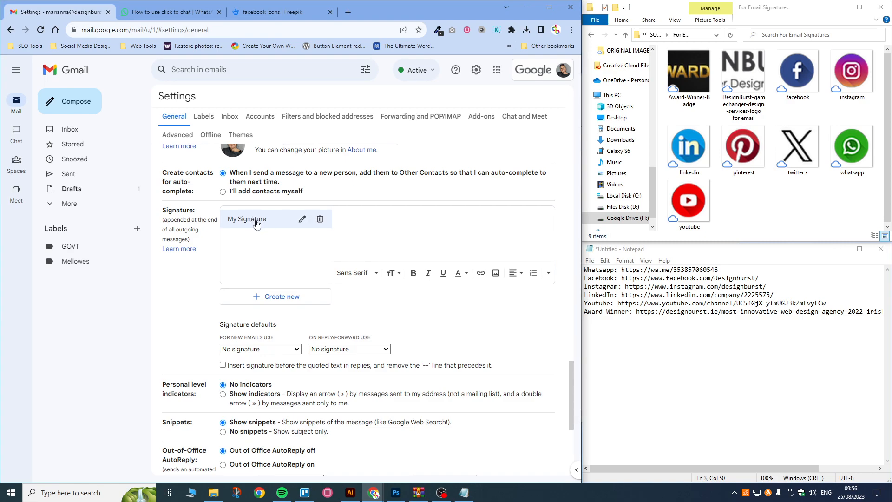
# Step: Type the sender's full name on the first signature line, capitalising the surname
pyautogui.click(285, 349)
pyautogui.click(285, 359)
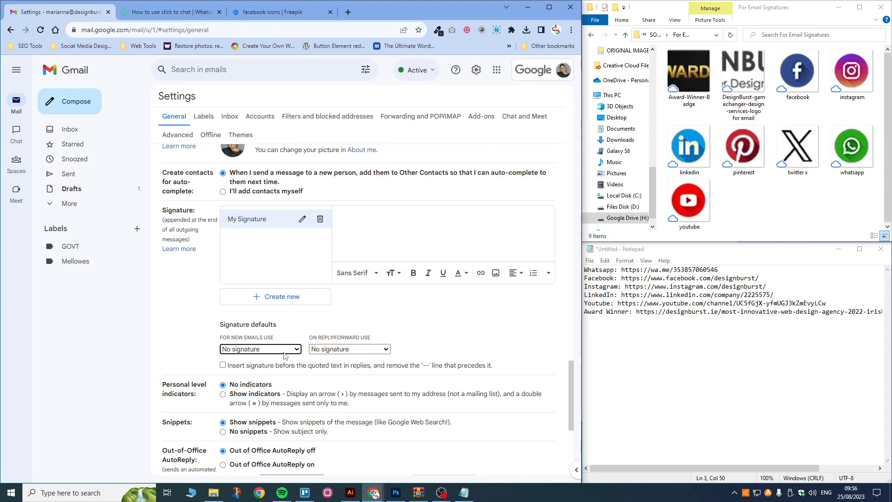
pyautogui.click(342, 214)
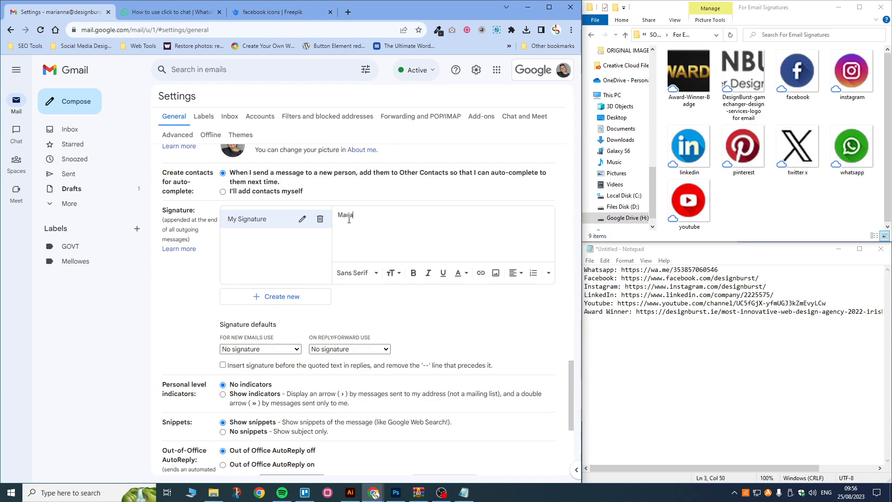
pyautogui.moveTo(363, 215); pyautogui.dragTo(368, 215)
pyautogui.write('K')
pyautogui.click(389, 215)
# Step: Add 'Lead Designer' as the title on the second line, then select both lines
pyautogui.press('Return')
pyautogui.write('Designer')
pyautogui.click(338, 224)
pyautogui.write('Lead')
pyautogui.click(381, 224)
pyautogui.press('Return')
pyautogui.moveTo(380, 213); pyautogui.dragTo(322, 218)
pyautogui.moveTo(377, 225); pyautogui.dragTo(332, 218)
# Step: Try the Tahoma font on the signature, then revert it to Sans Serif
pyautogui.click(366, 274)
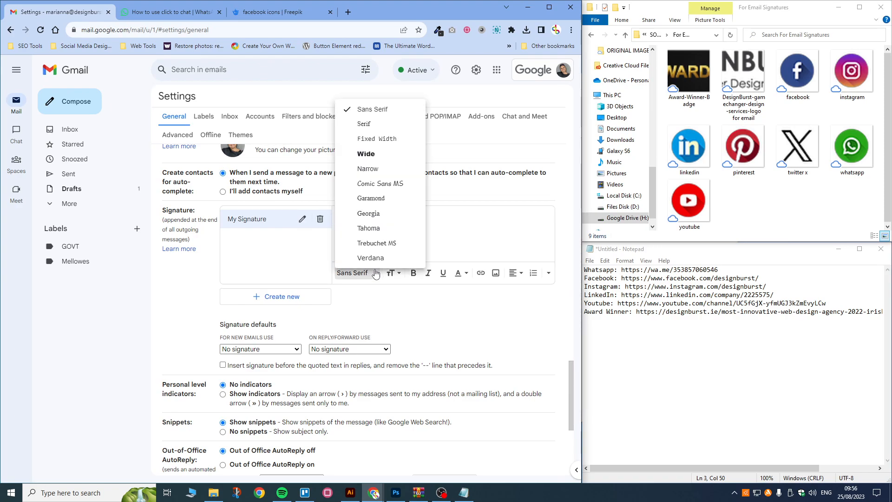
pyautogui.click(370, 230)
pyautogui.click(379, 232)
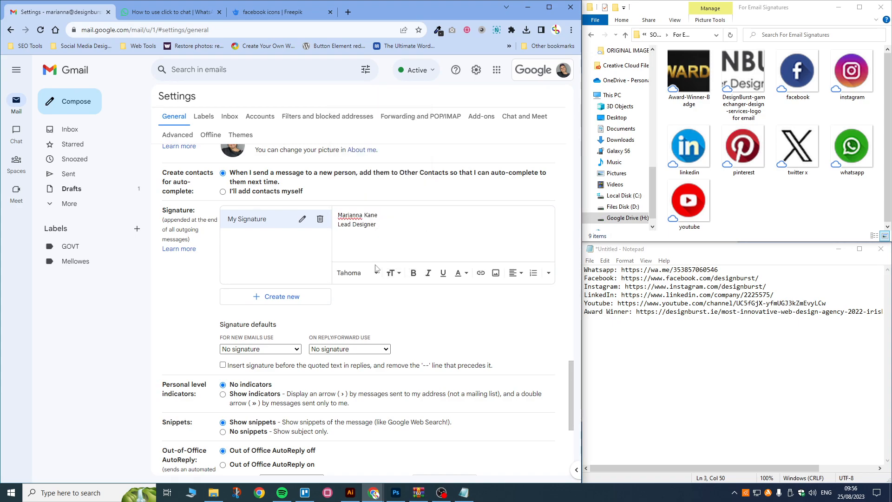
pyautogui.moveTo(383, 219); pyautogui.dragTo(338, 213)
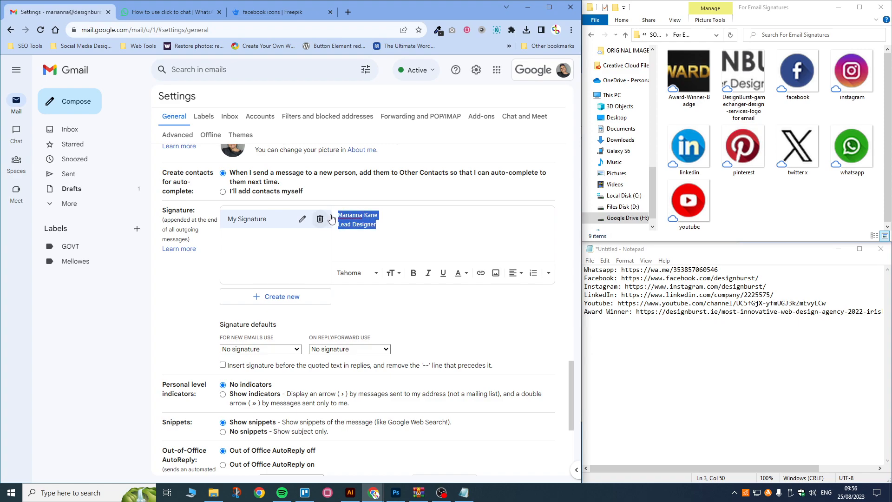
pyautogui.click(366, 273)
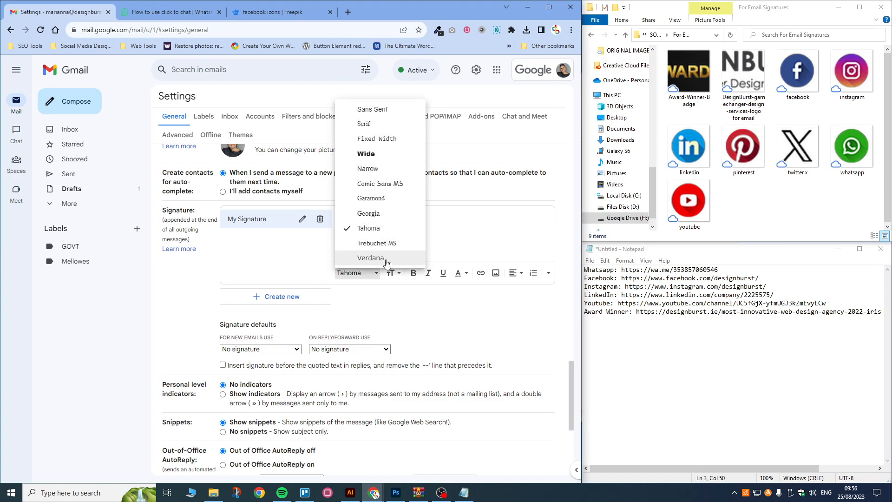
pyautogui.click(372, 109)
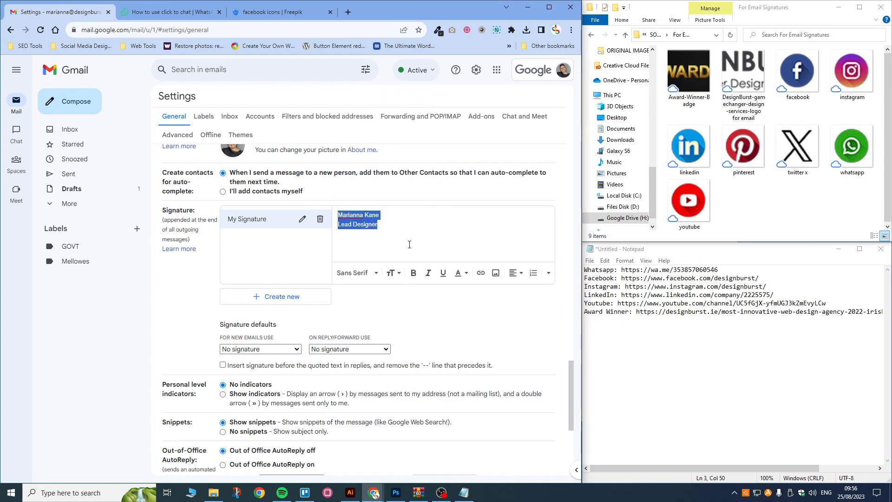
# Step: Give the name line a new text colour, bold, and Large size
pyautogui.moveTo(384, 224); pyautogui.dragTo(331, 225)
pyautogui.click(383, 217)
pyautogui.click(467, 274)
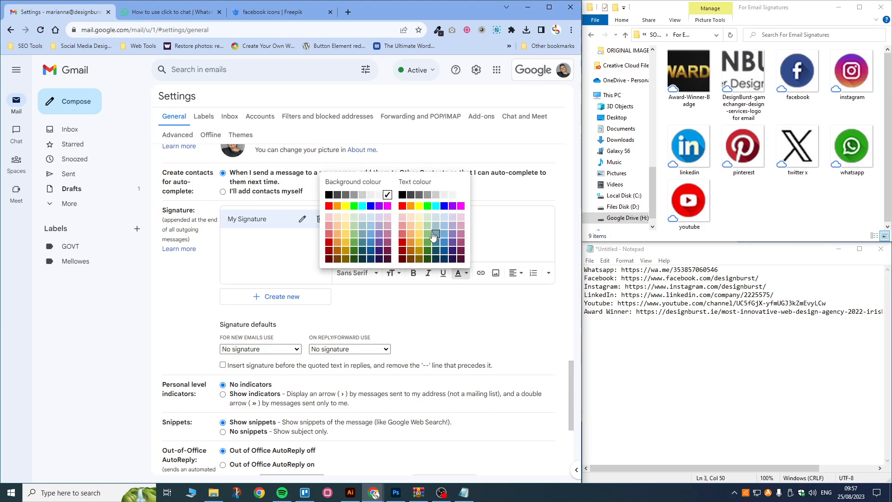
pyautogui.click(415, 231)
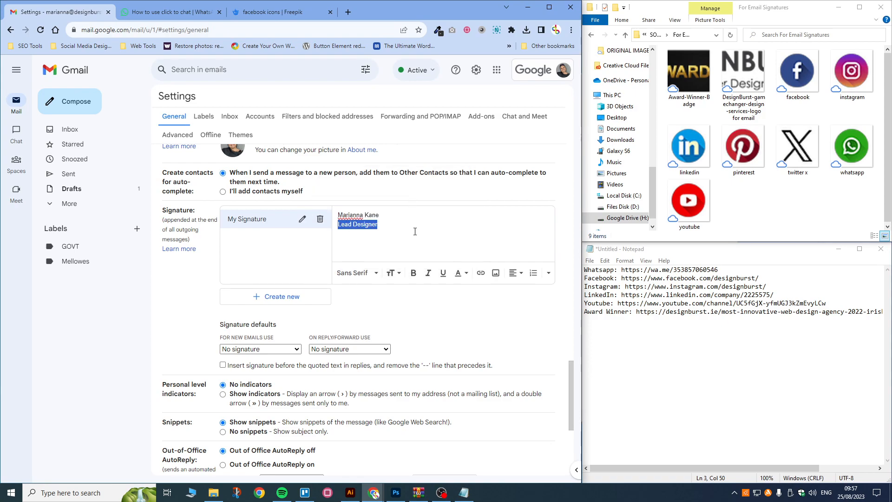
pyautogui.click(369, 215)
pyautogui.moveTo(383, 214); pyautogui.dragTo(336, 215)
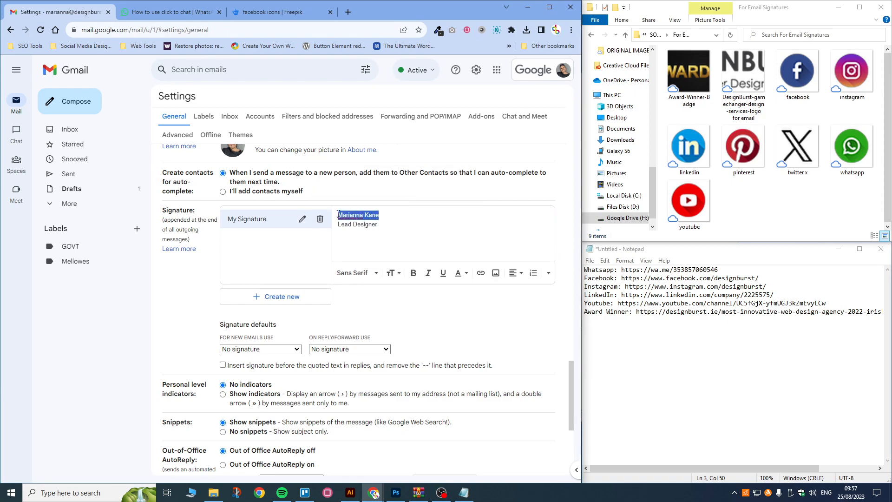
pyautogui.click(460, 273)
pyautogui.click(411, 194)
pyautogui.click(413, 273)
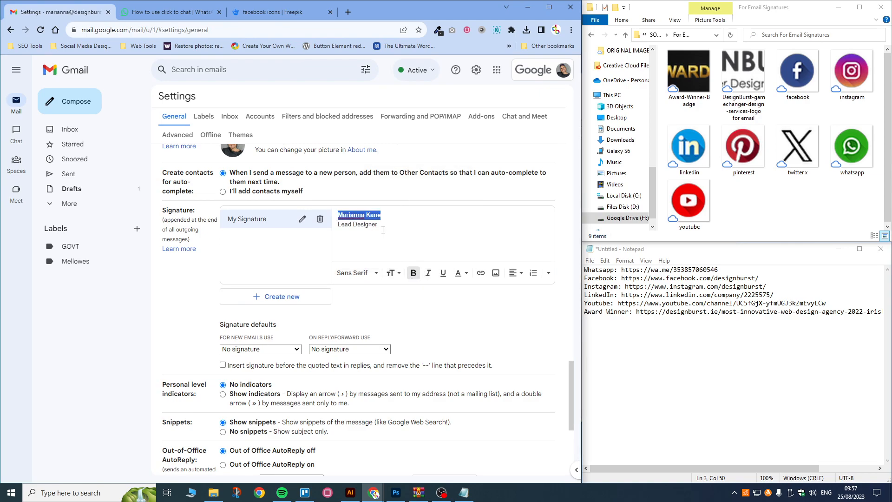
pyautogui.click(393, 273)
pyautogui.click(405, 244)
pyautogui.click(379, 227)
# Step: Italicise the 'Lead Designer' title and move to the empty line below it
pyautogui.moveTo(378, 227); pyautogui.dragTo(339, 228)
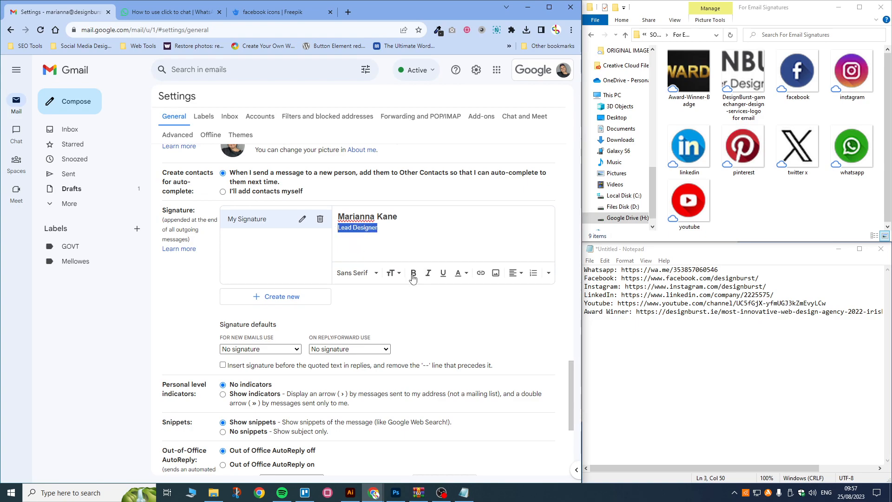
pyautogui.click(428, 274)
pyautogui.click(358, 240)
pyautogui.click(652, 10)
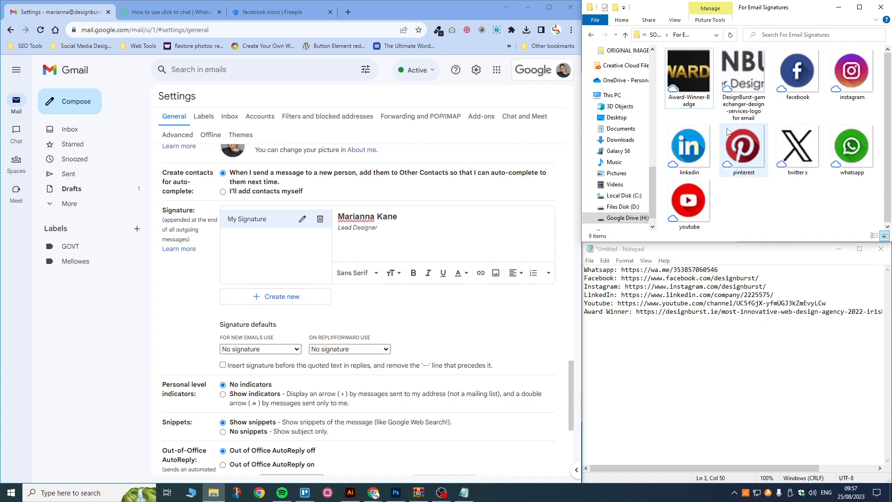
pyautogui.click(661, 303)
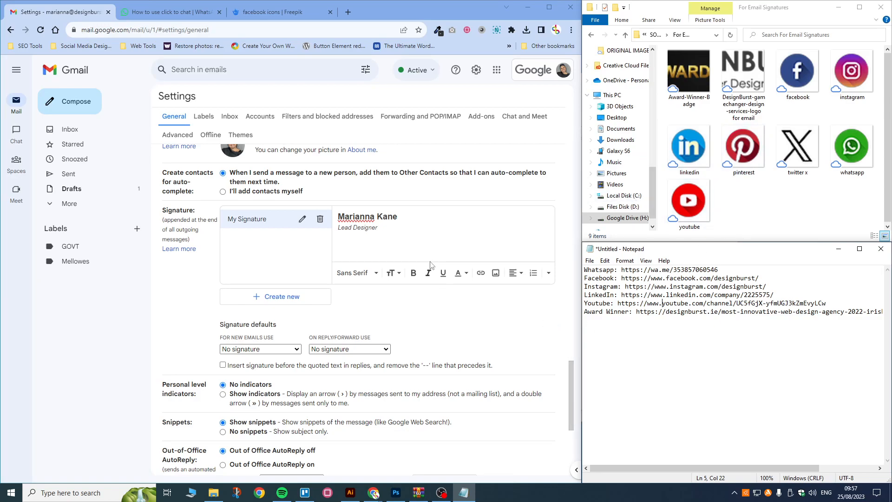
pyautogui.click(359, 239)
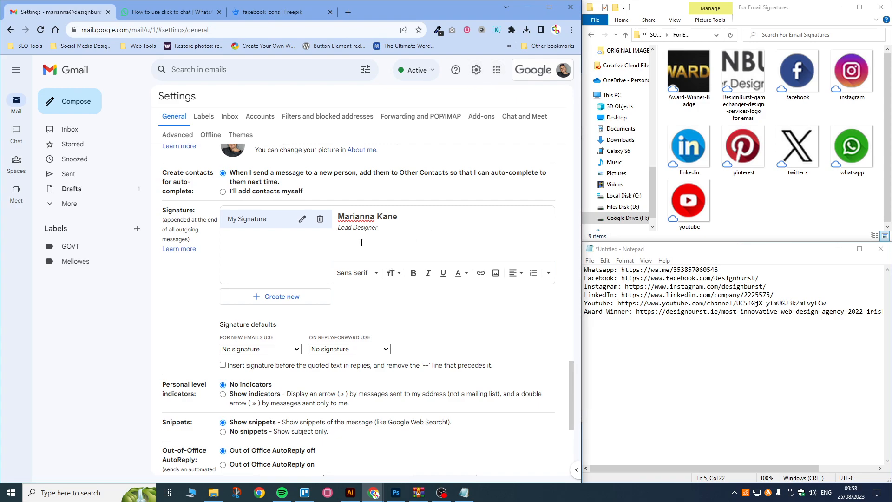
pyautogui.click(341, 238)
# Step: Open Drive from the apps grid and drag the badge, logo and seven social icons into My Drive
pyautogui.click(496, 70)
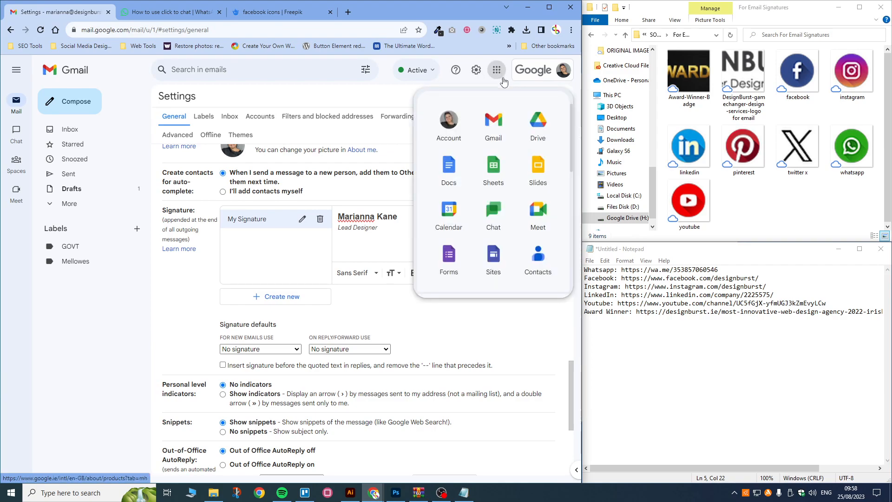
pyautogui.click(538, 132)
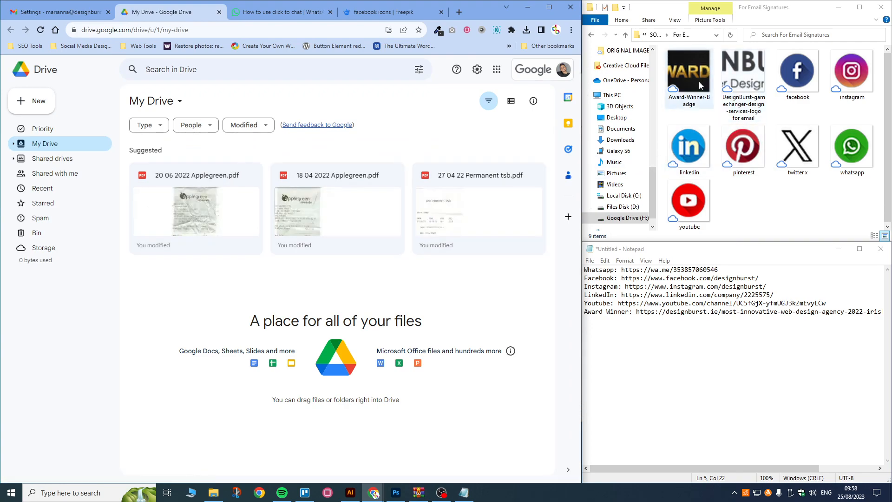
pyautogui.click(698, 66)
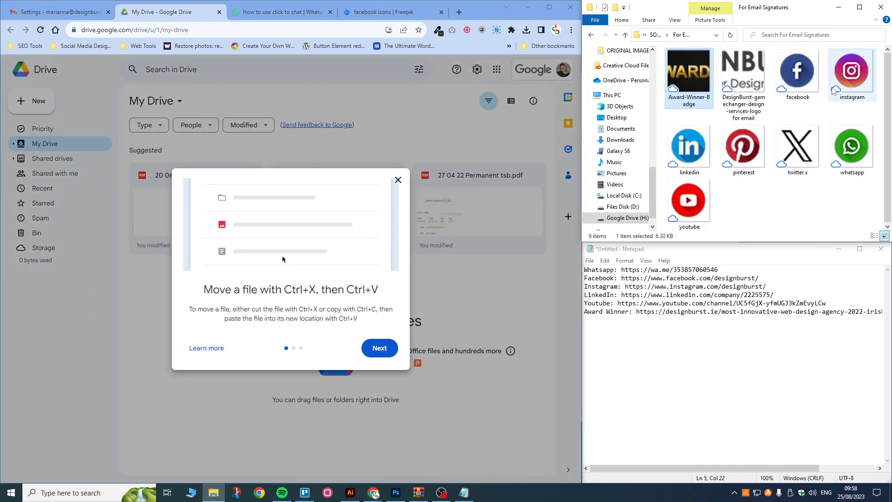
pyautogui.click(398, 179)
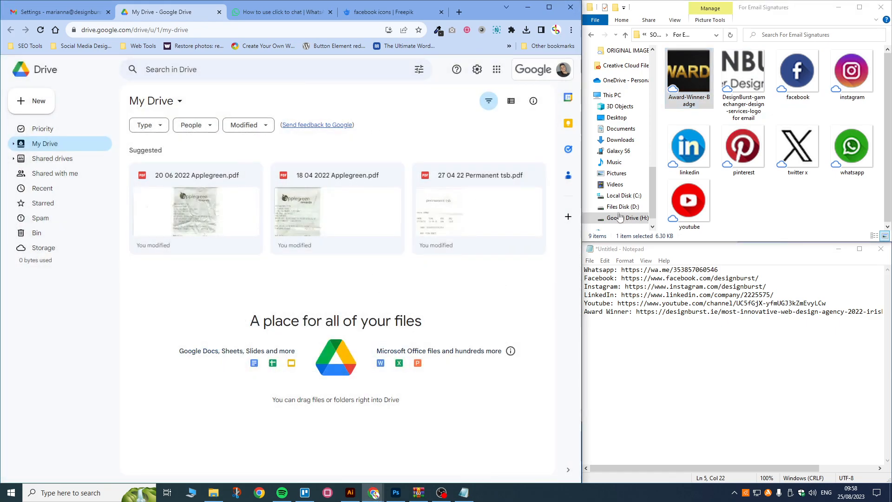
pyautogui.click(695, 67)
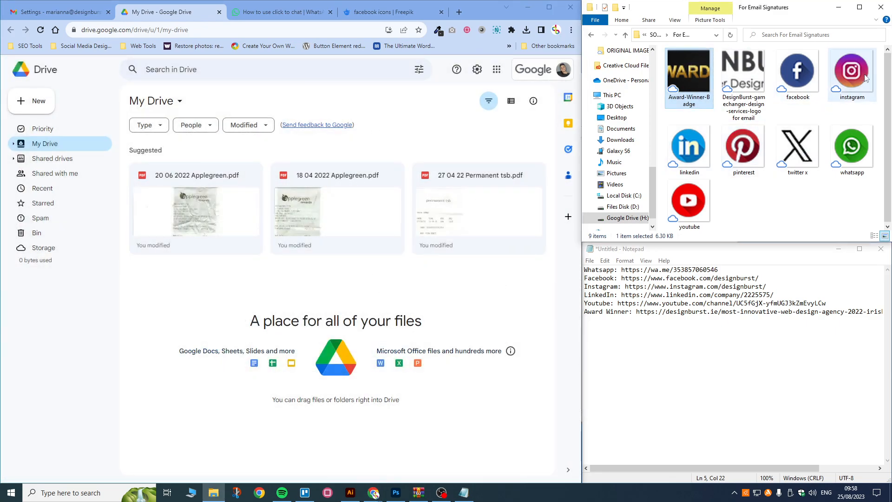
pyautogui.keyDown('shift'); pyautogui.click(692, 210); pyautogui.keyUp('shift')
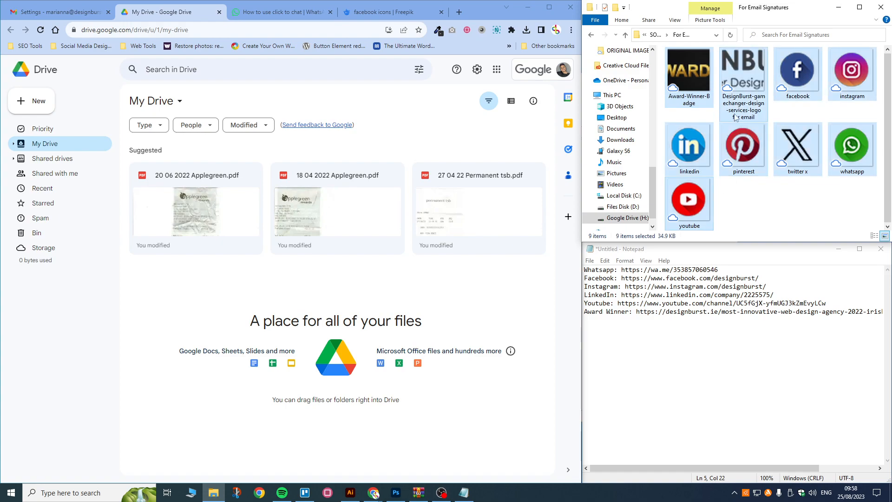
pyautogui.moveTo(736, 71); pyautogui.dragTo(262, 317)
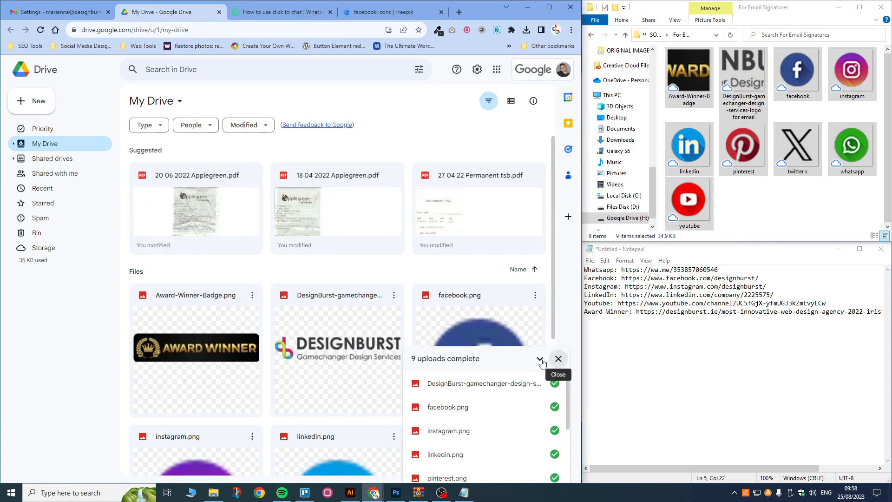
pyautogui.click(557, 360)
pyautogui.scroll(-5, 306, 256)
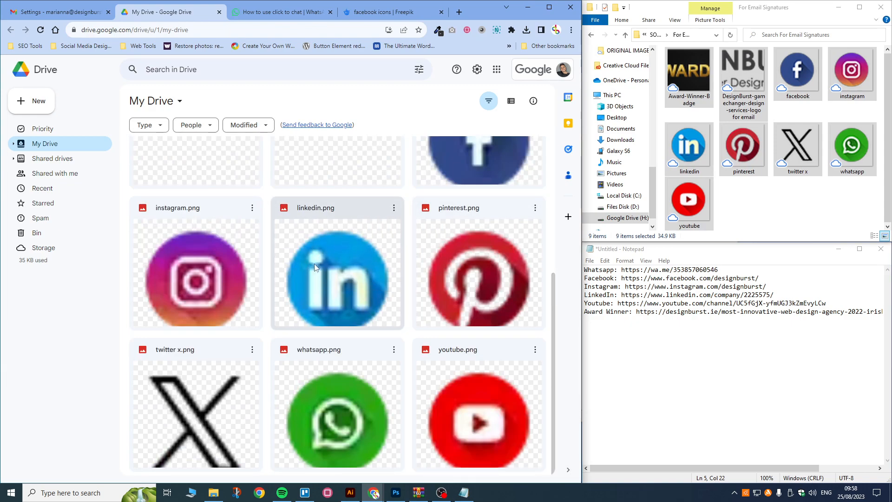
pyautogui.click(52, 10)
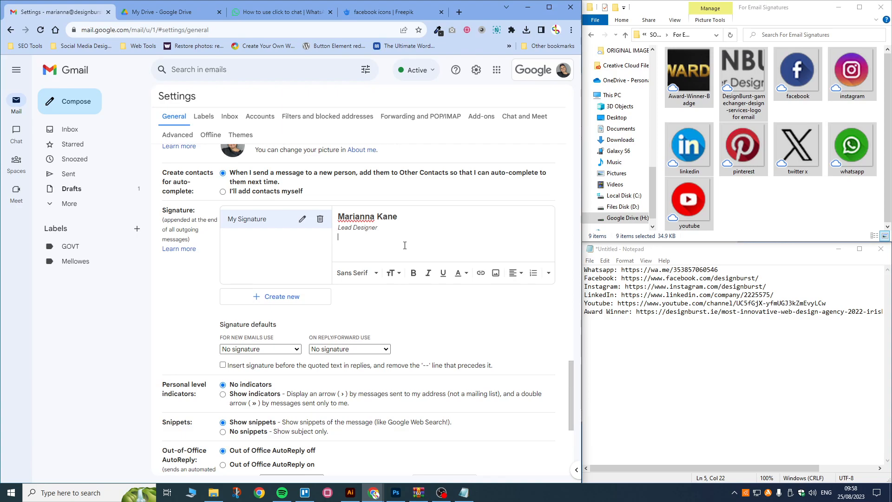
# Step: Insert the DesignBurst logo image from Drive under the name and title
pyautogui.click(776, 236)
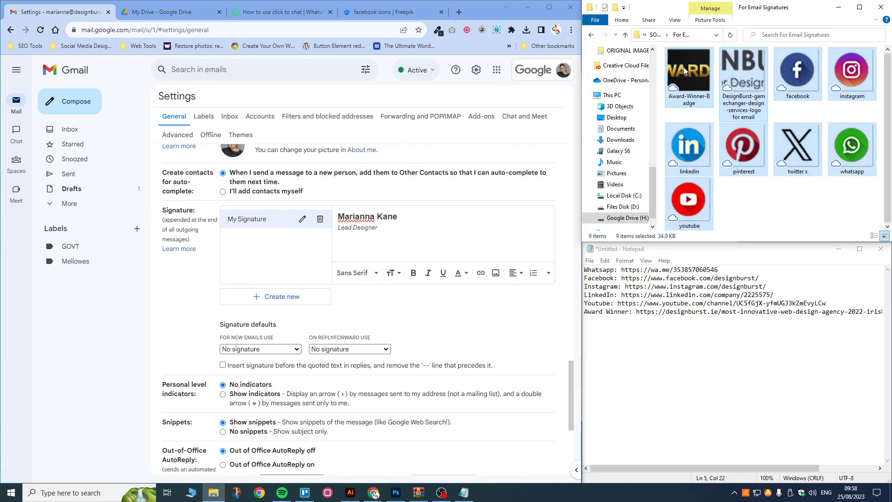
pyautogui.click(390, 244)
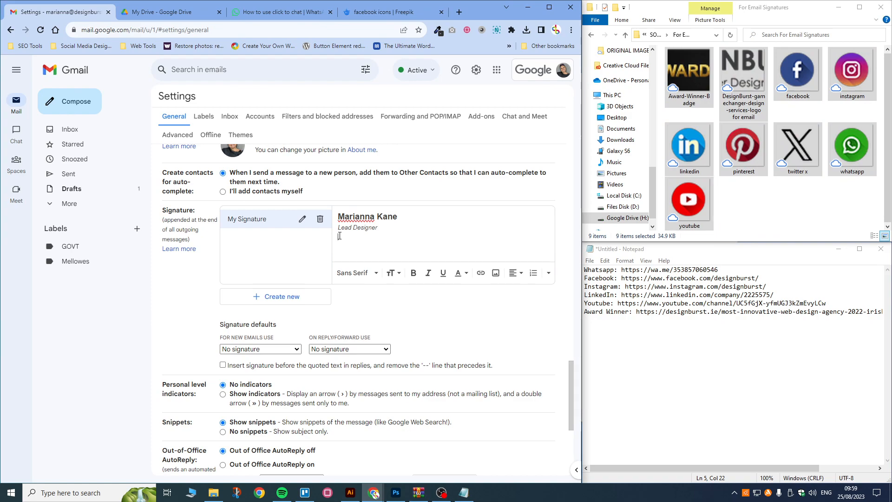
pyautogui.click(497, 274)
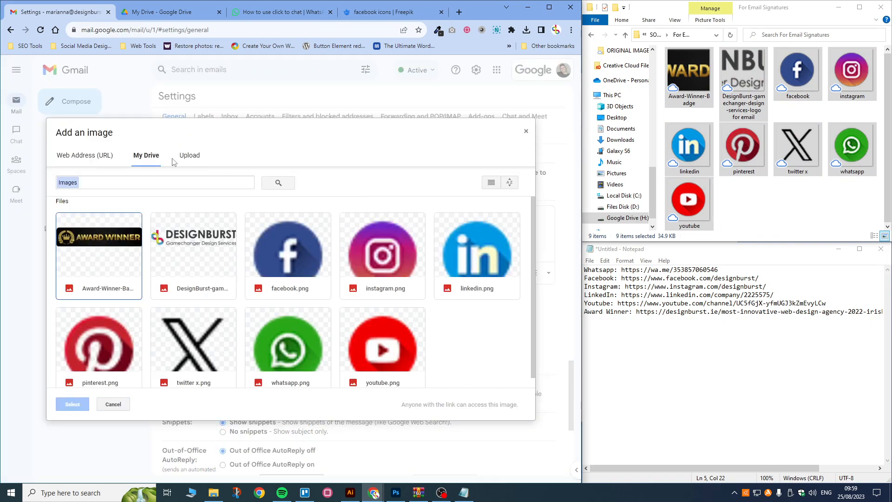
pyautogui.click(194, 247)
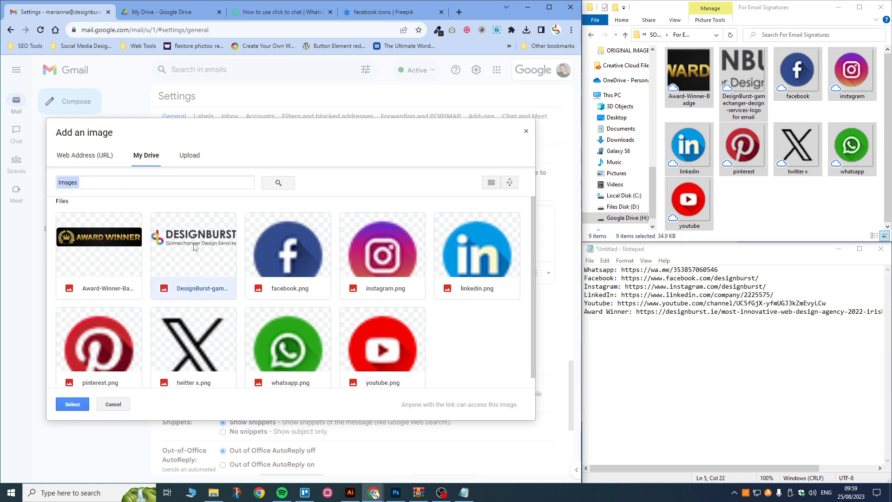
pyautogui.click(93, 156)
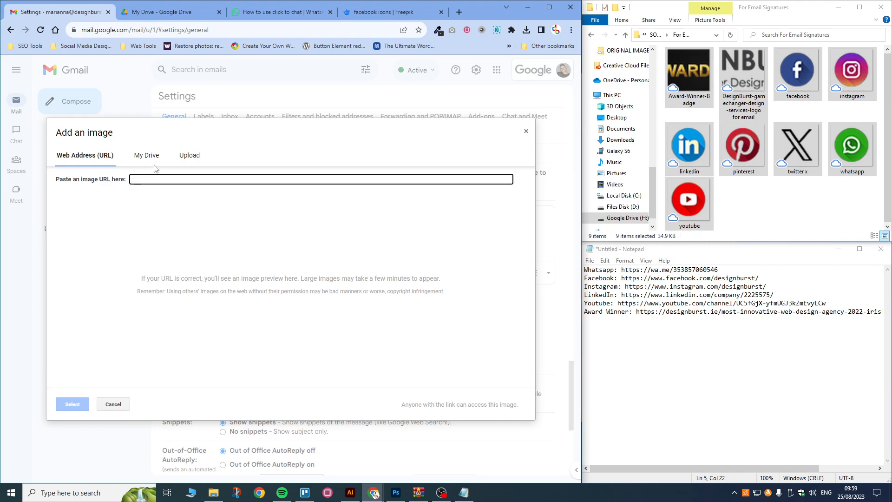
pyautogui.click(187, 160)
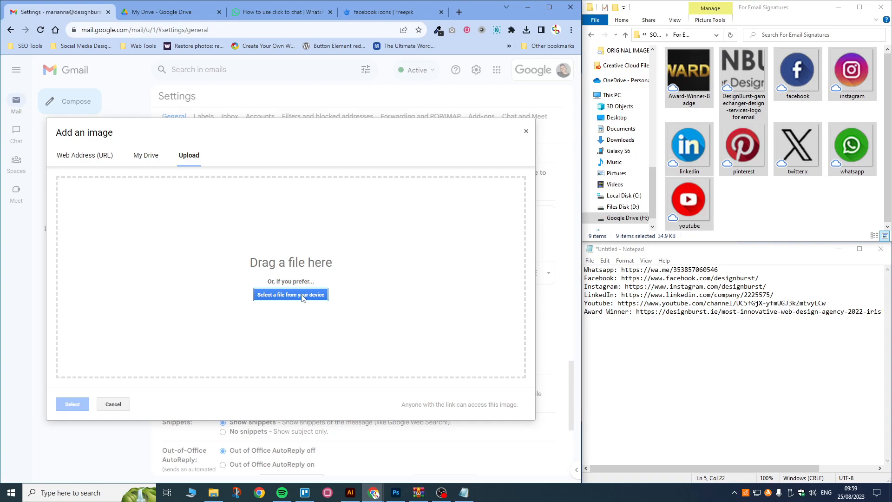
pyautogui.click(149, 158)
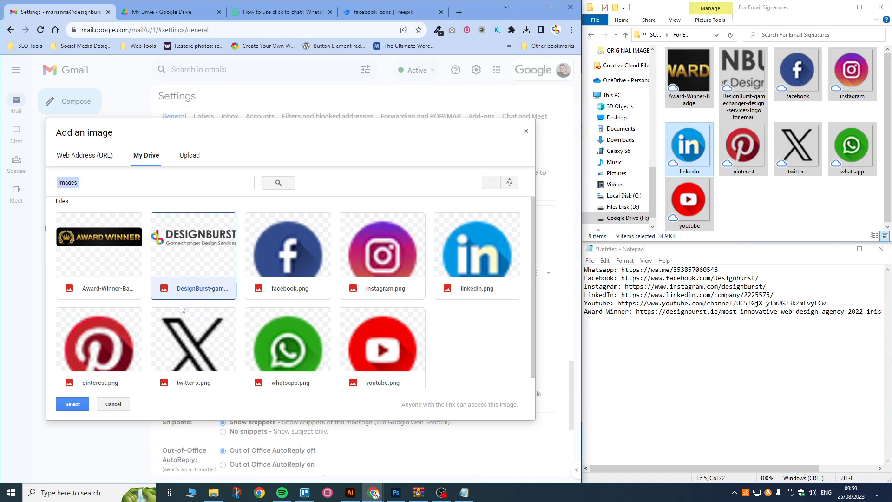
pyautogui.click(76, 404)
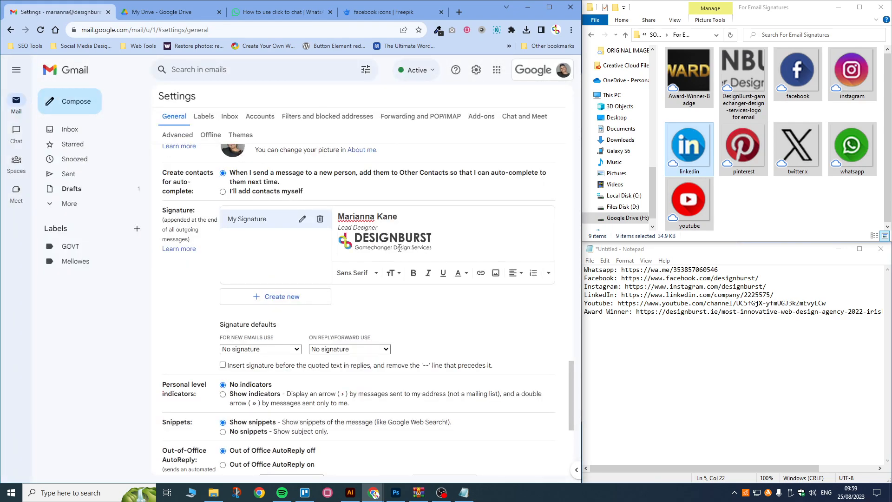
# Step: Try Small size on the logo, restore Original size, and add an empty line beneath it
pyautogui.click(399, 248)
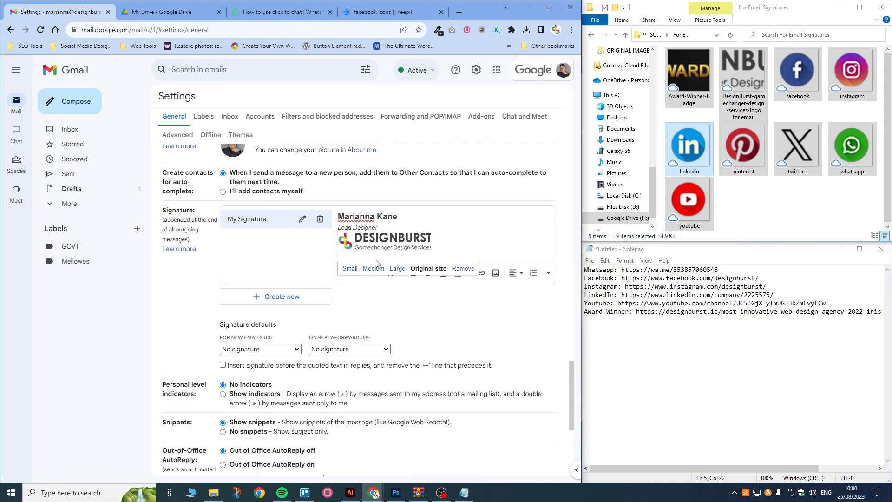
pyautogui.click(348, 269)
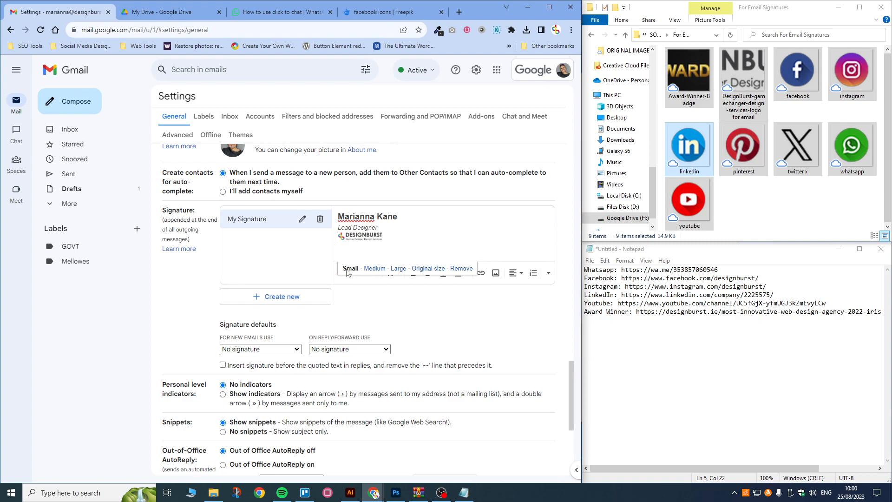
pyautogui.click(428, 269)
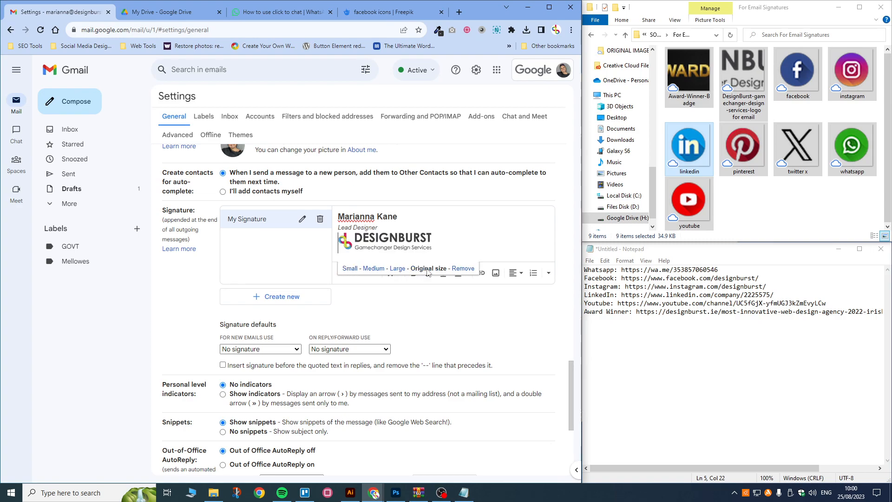
pyautogui.click(453, 251)
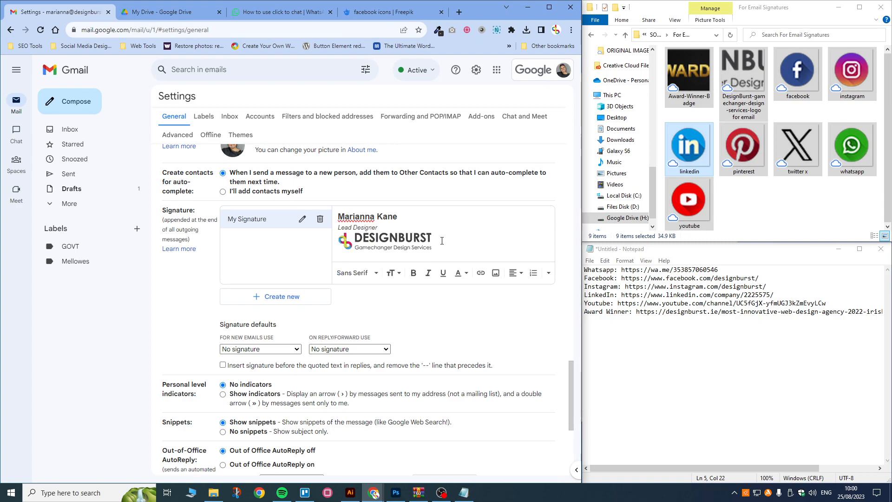
pyautogui.press('Return')
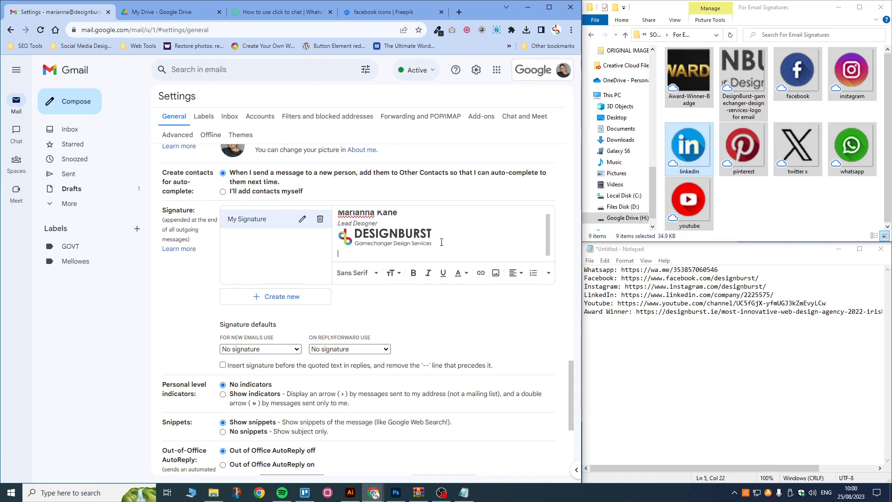
pyautogui.click(414, 239)
pyautogui.click(431, 235)
pyautogui.click(356, 251)
pyautogui.moveTo(431, 235); pyautogui.dragTo(304, 237)
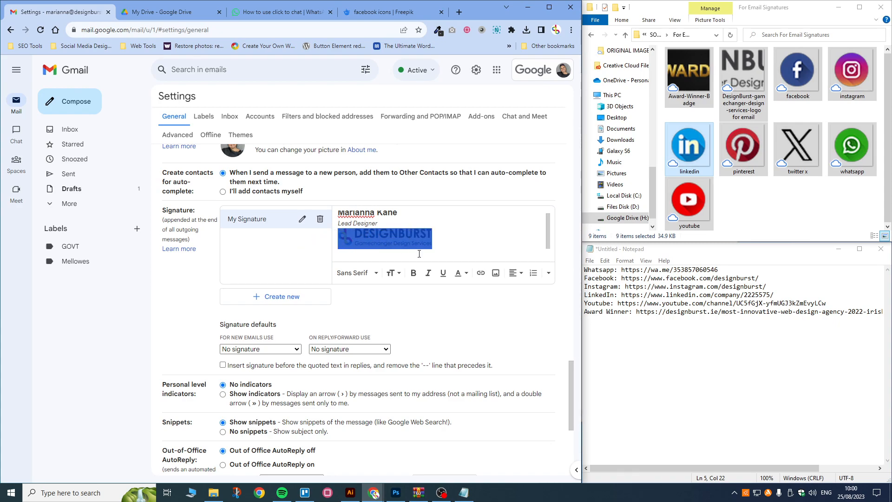
pyautogui.click(481, 274)
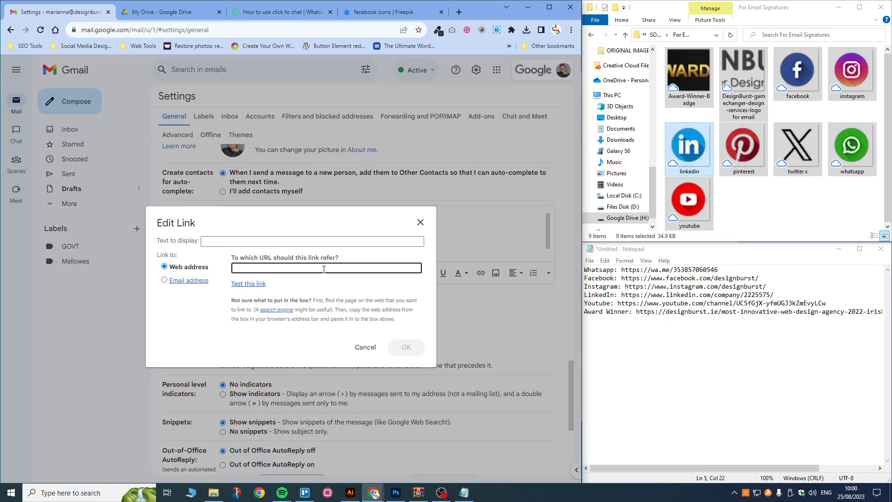
pyautogui.moveTo(723, 311); pyautogui.dragTo(636, 315)
pyautogui.hotkey('ctrl', 'c')
pyautogui.click(273, 268)
pyautogui.hotkey('ctrl', 'v')
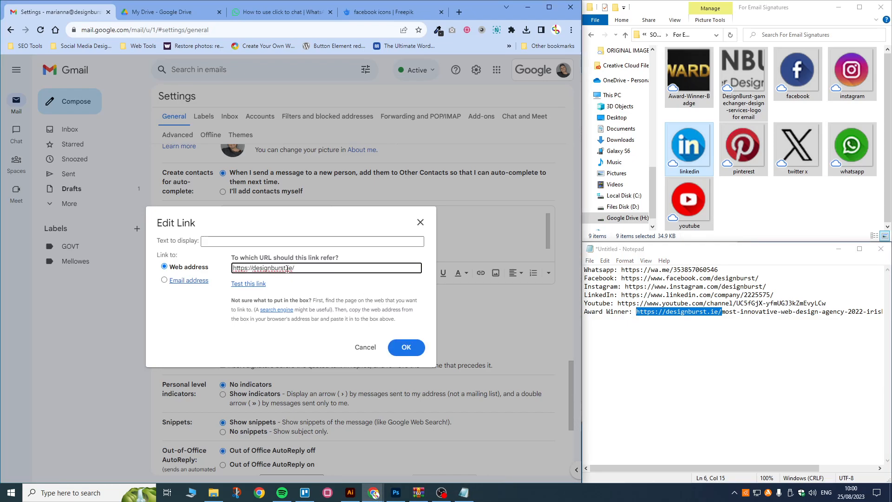
pyautogui.click(227, 242)
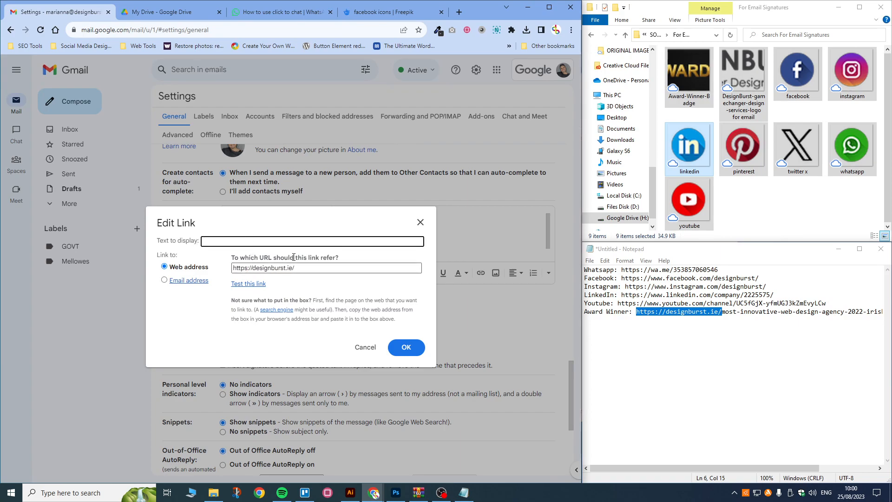
pyautogui.click(236, 268)
pyautogui.moveTo(232, 269); pyautogui.dragTo(299, 271)
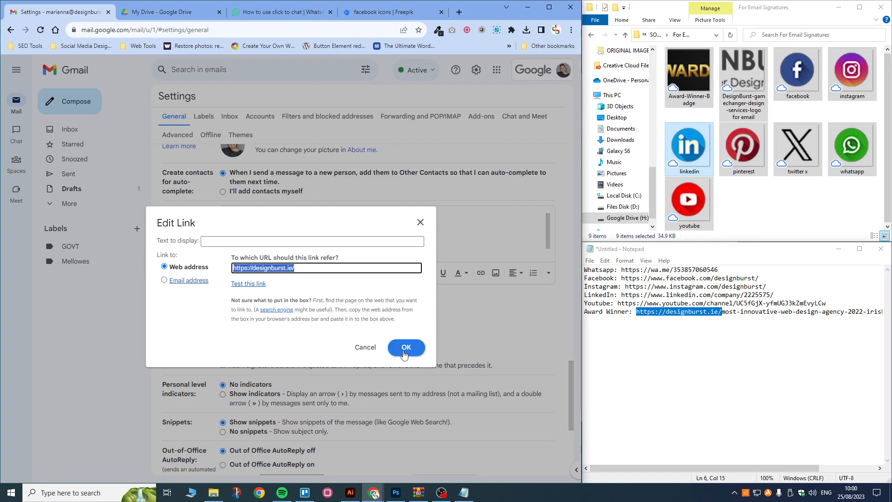
pyautogui.click(248, 239)
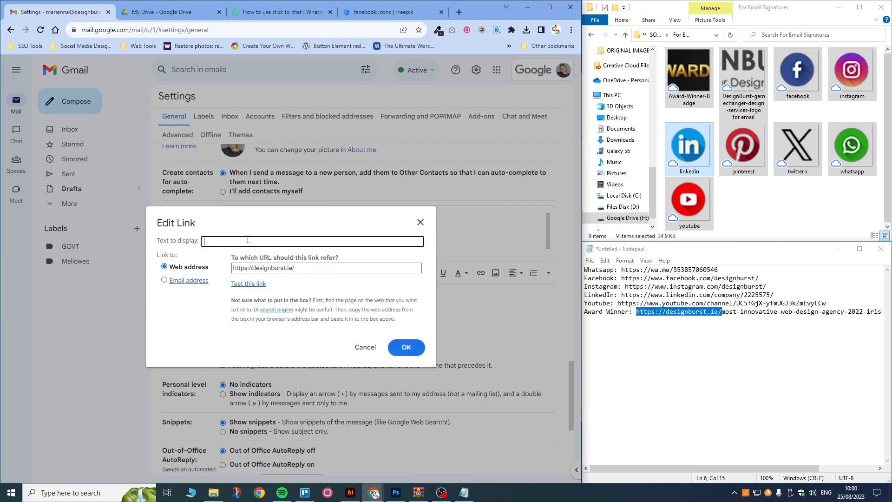
pyautogui.write('DesignBurst Website')
pyautogui.click(399, 349)
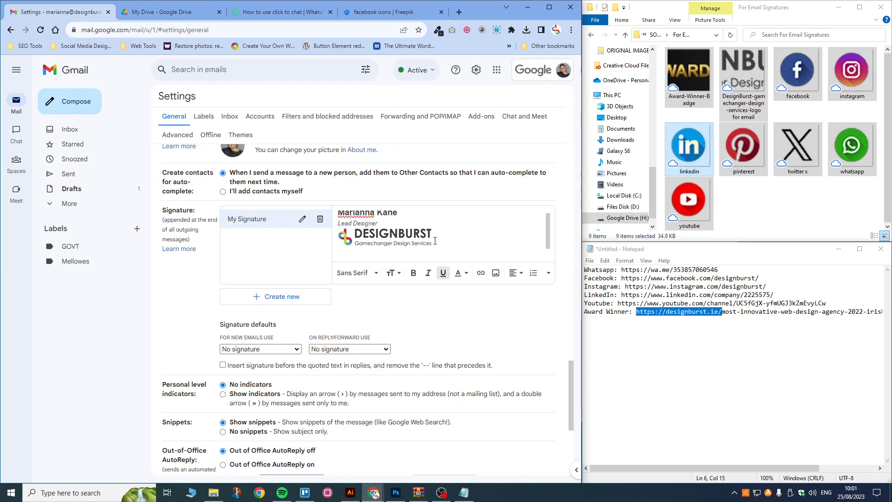
# Step: Add a new line below the logo and verify its link target
pyautogui.press('Return')
pyautogui.scroll(-1, 384, 242)
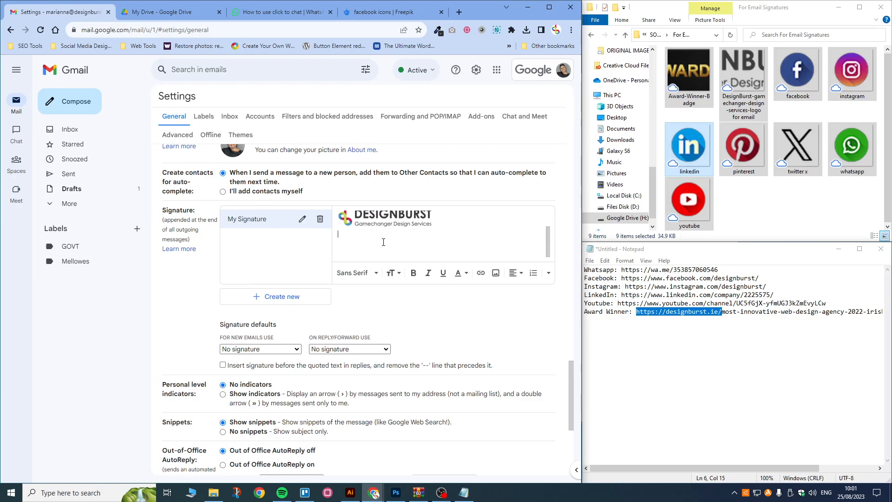
pyautogui.click(364, 217)
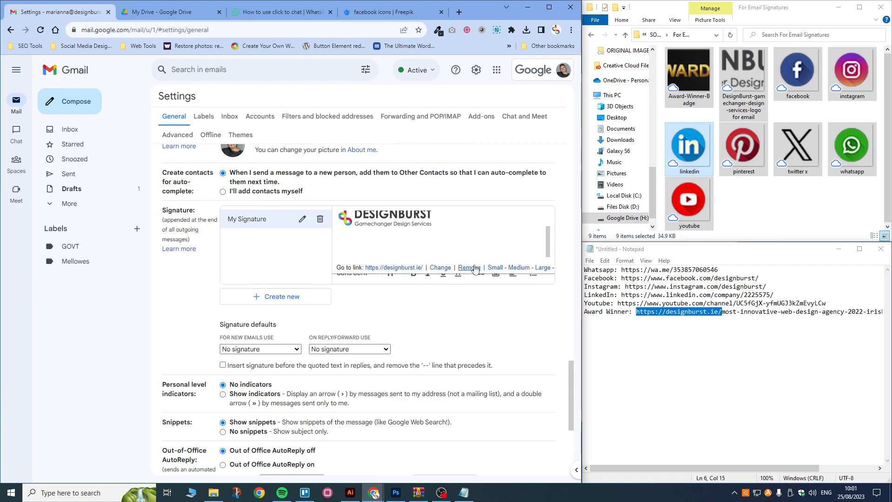
# Step: Insert facebook.png from Drive below the logo and start a new line
pyautogui.click(338, 232)
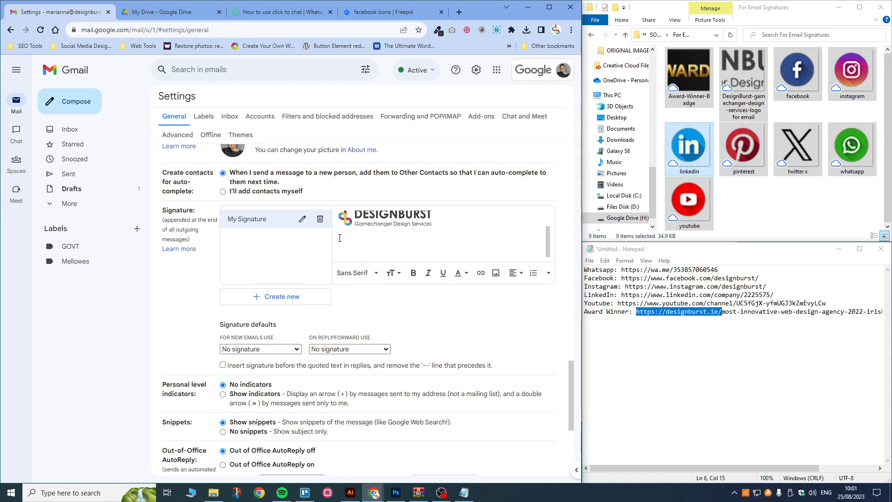
pyautogui.click(496, 272)
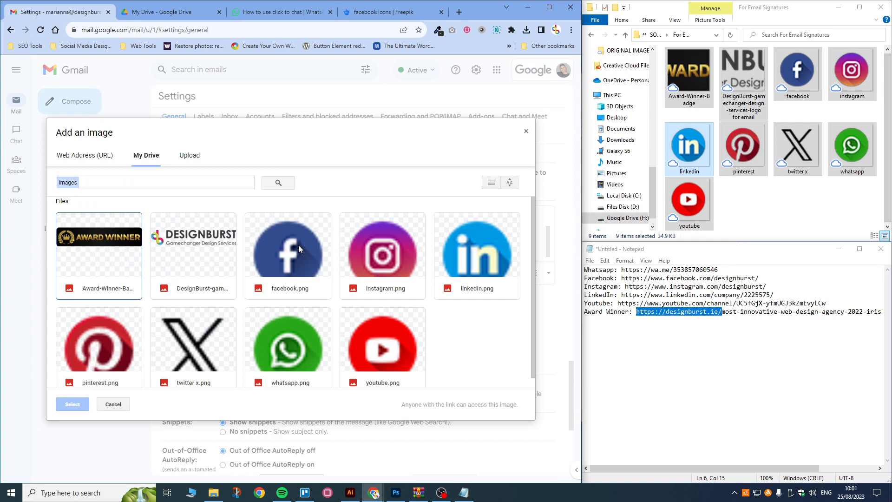
pyautogui.click(298, 244)
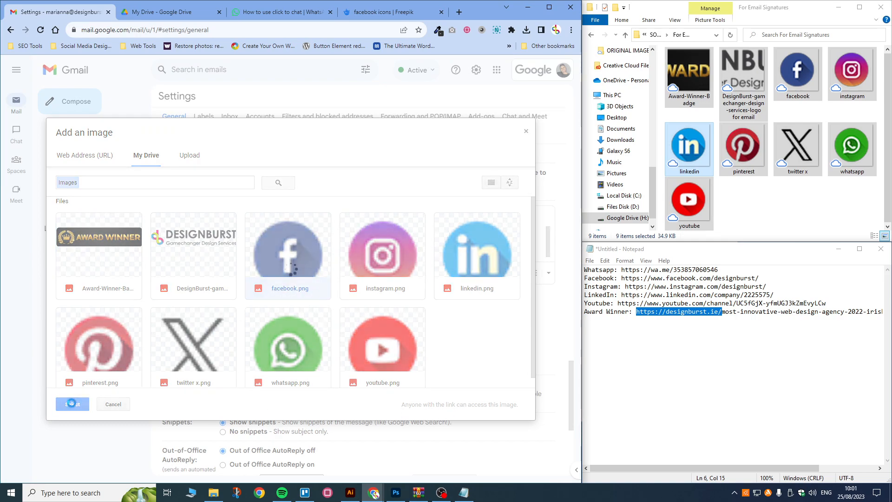
pyautogui.click(72, 405)
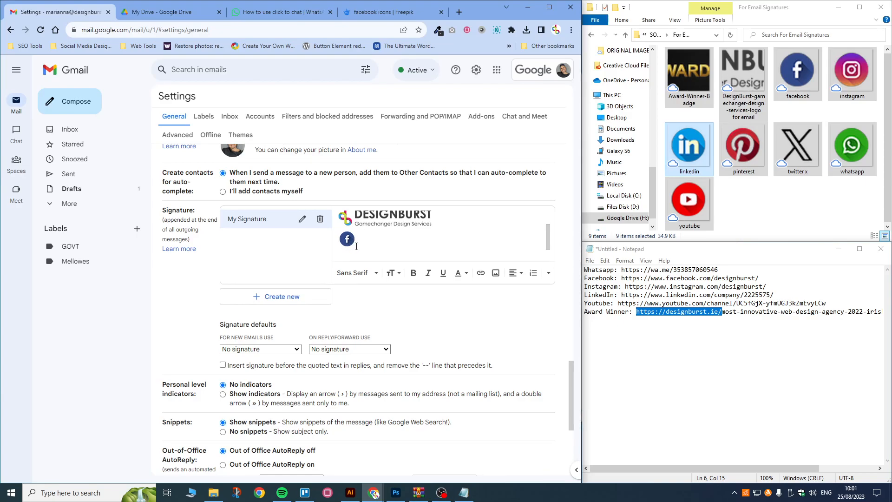
pyautogui.press('Return')
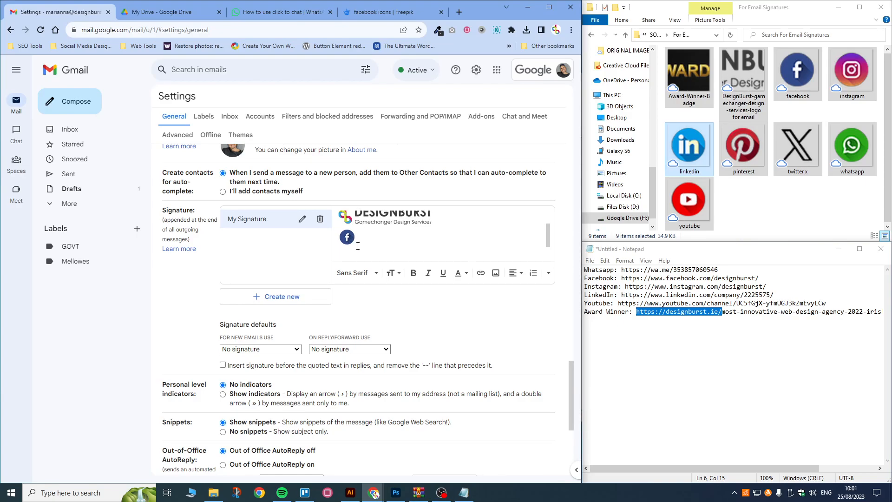
# Step: Insert instagram.png and linkedin.png from Drive beneath the Facebook icon
pyautogui.click(496, 273)
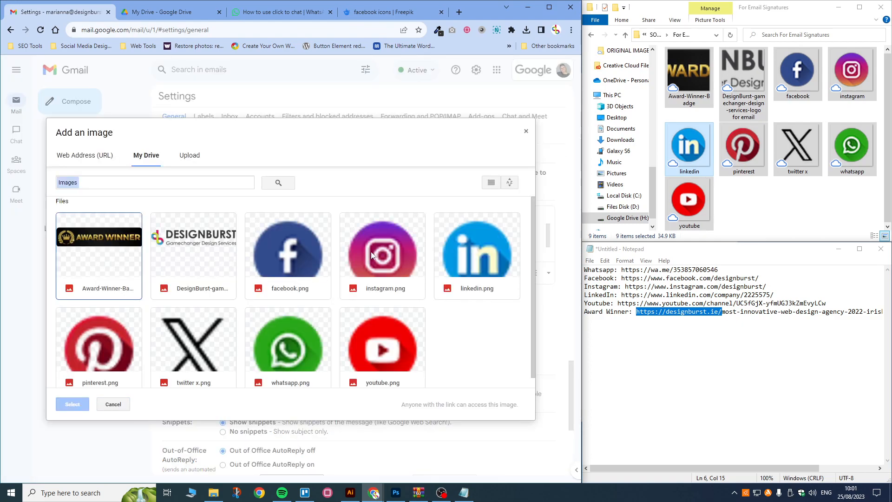
pyautogui.click(373, 255)
pyautogui.click(57, 410)
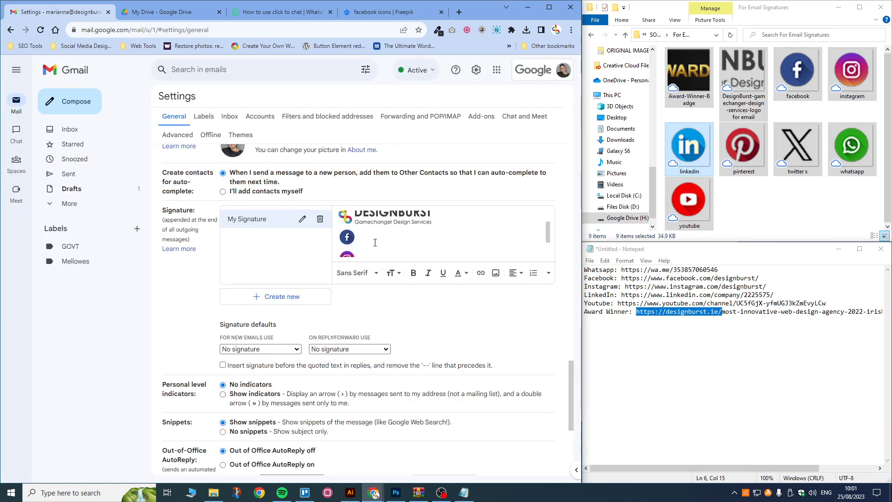
pyautogui.scroll(-1, 375, 243)
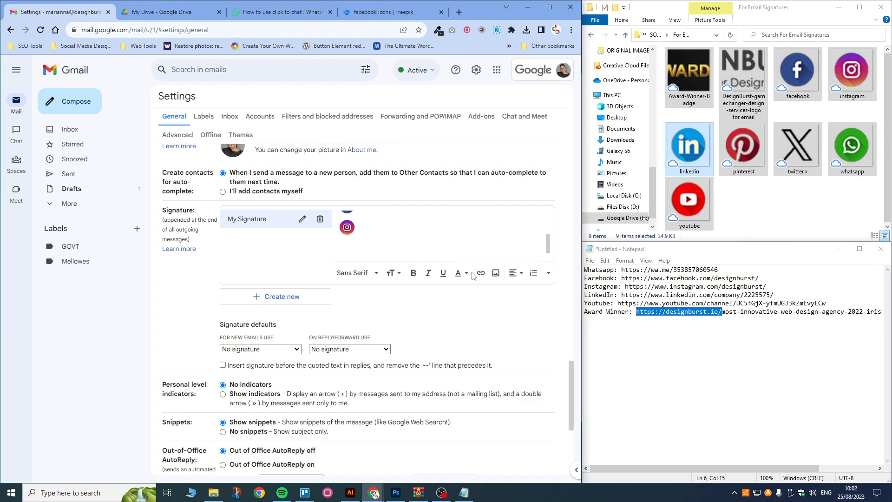
pyautogui.click(495, 272)
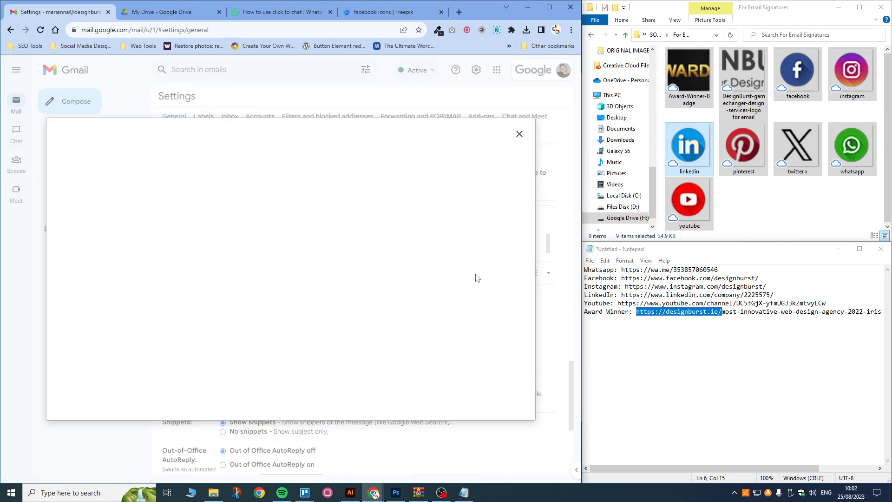
pyautogui.click(482, 255)
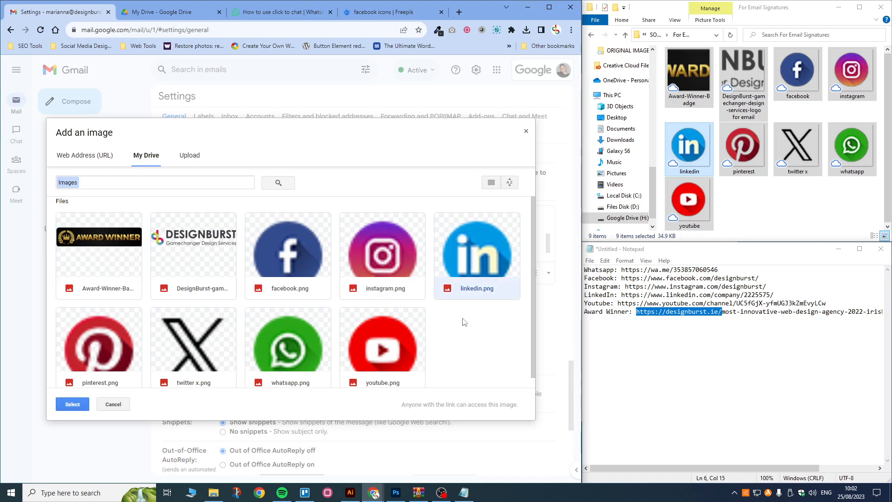
pyautogui.click(77, 403)
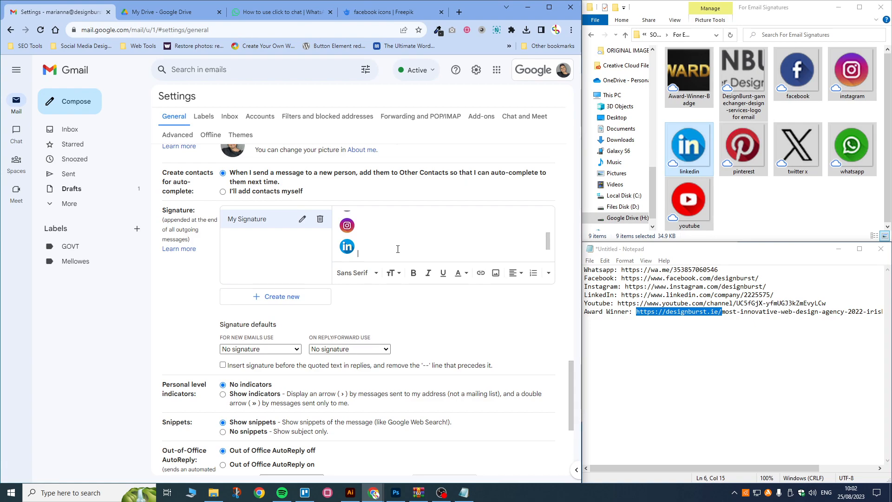
# Step: Insert the youtube.png icon from Drive into the signature
pyautogui.click(496, 275)
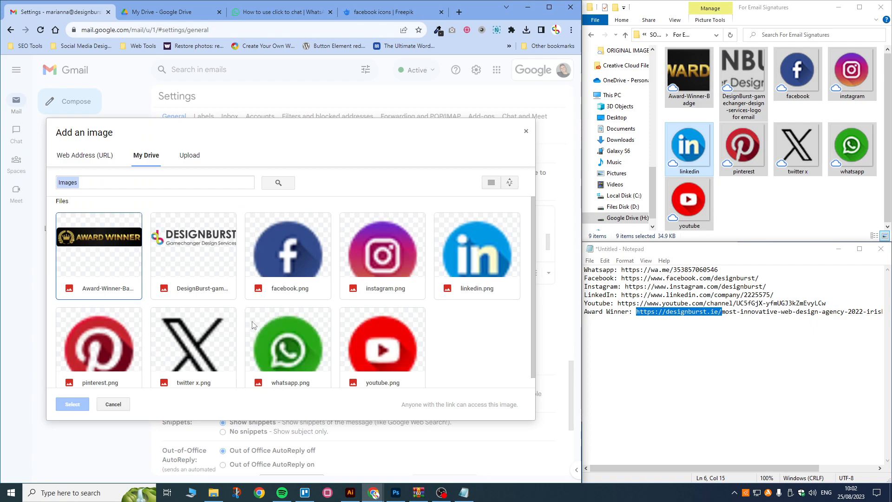
pyautogui.click(376, 347)
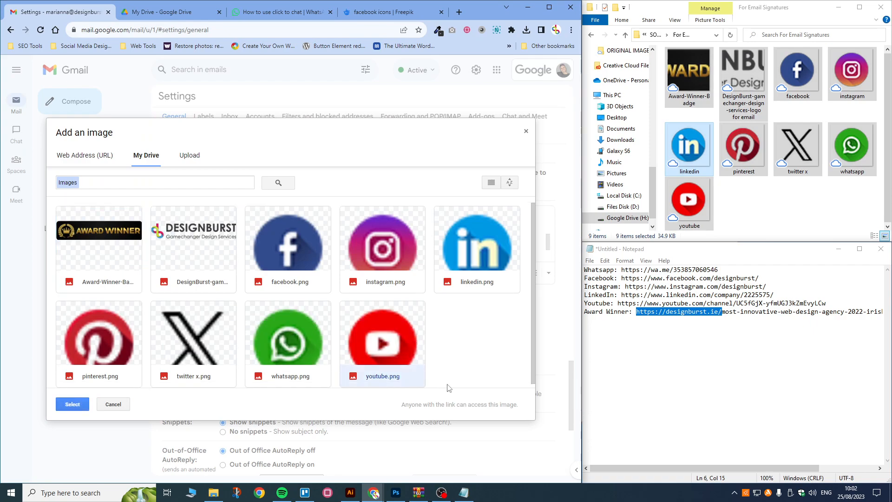
pyautogui.click(70, 405)
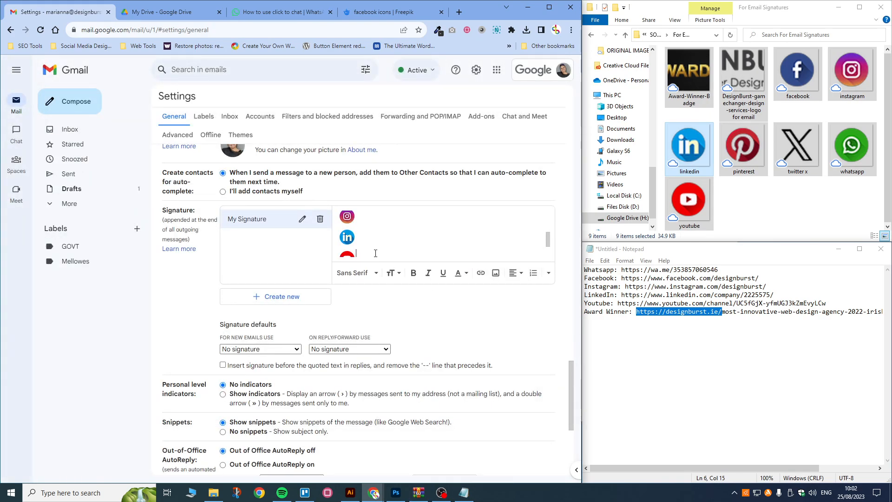
# Step: On a new line below YouTube, insert whatsapp.png from My Drive
pyautogui.press('Return')
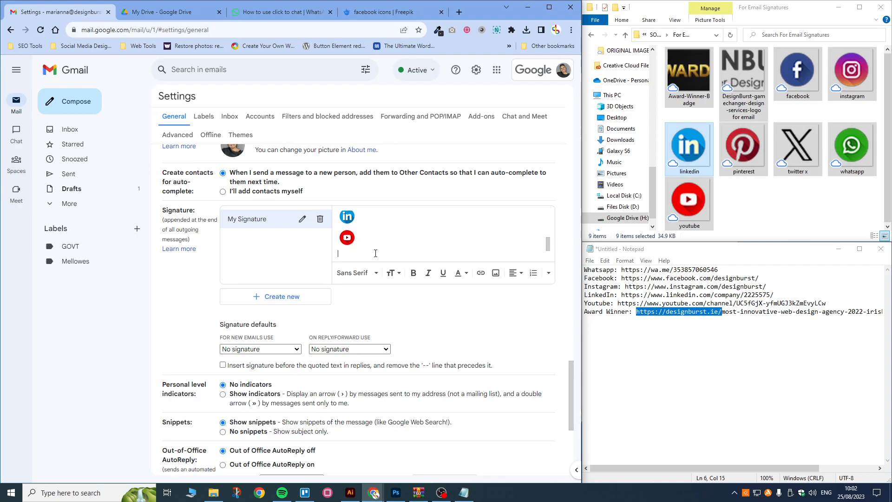
pyautogui.click(495, 273)
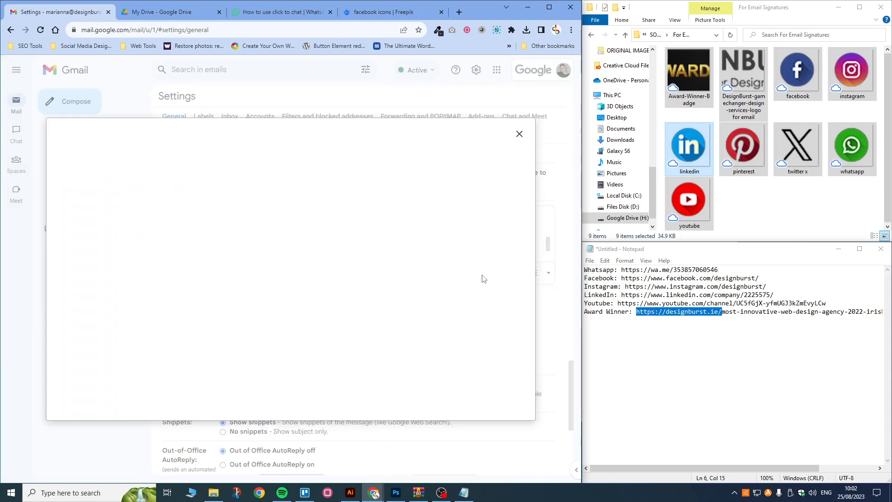
pyautogui.click(305, 339)
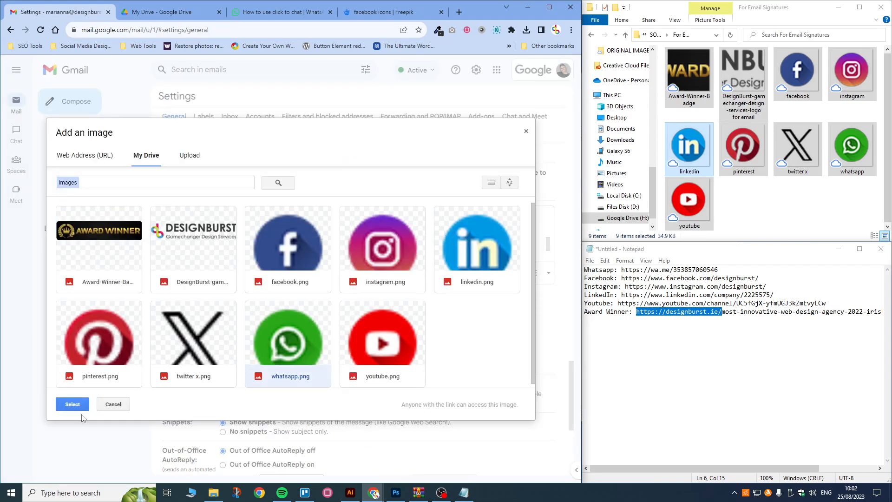
pyautogui.click(72, 405)
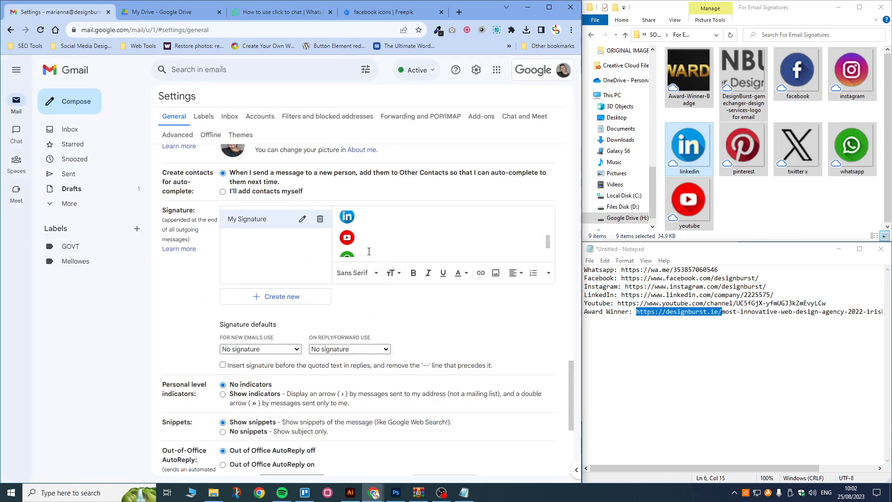
pyautogui.scroll(-1, 368, 251)
pyautogui.scroll(3, 369, 250)
pyautogui.scroll(-2, 373, 247)
pyautogui.scroll(2, 373, 247)
pyautogui.scroll(-2, 373, 248)
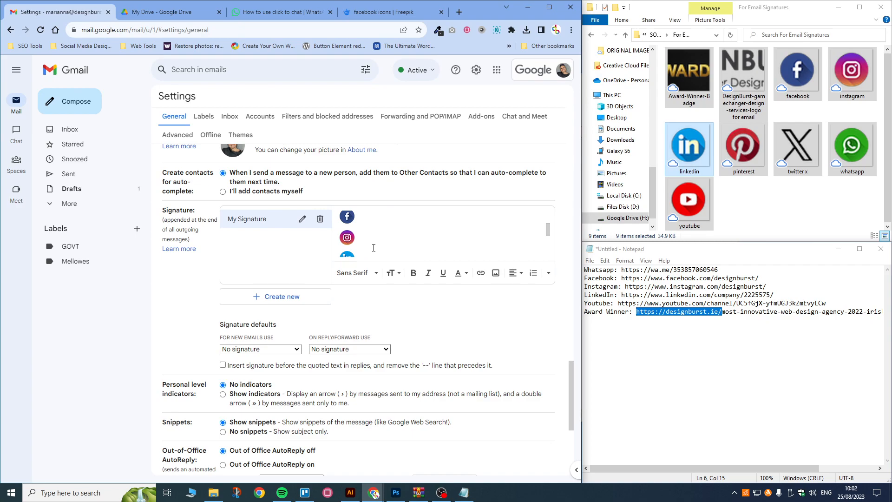
# Step: Select the Facebook icon image in the signature editor
pyautogui.click(356, 220)
pyautogui.scroll(3, 357, 223)
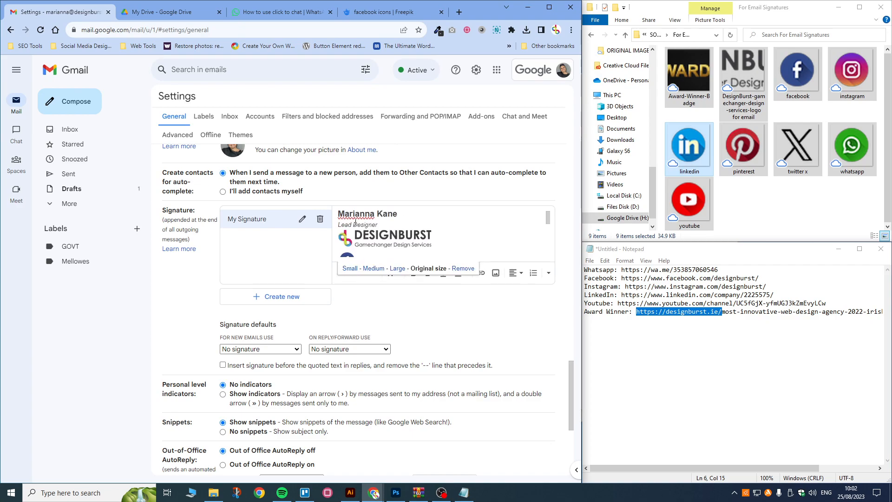
pyautogui.scroll(-3, 356, 228)
pyautogui.scroll(3, 356, 228)
pyautogui.scroll(-3, 355, 229)
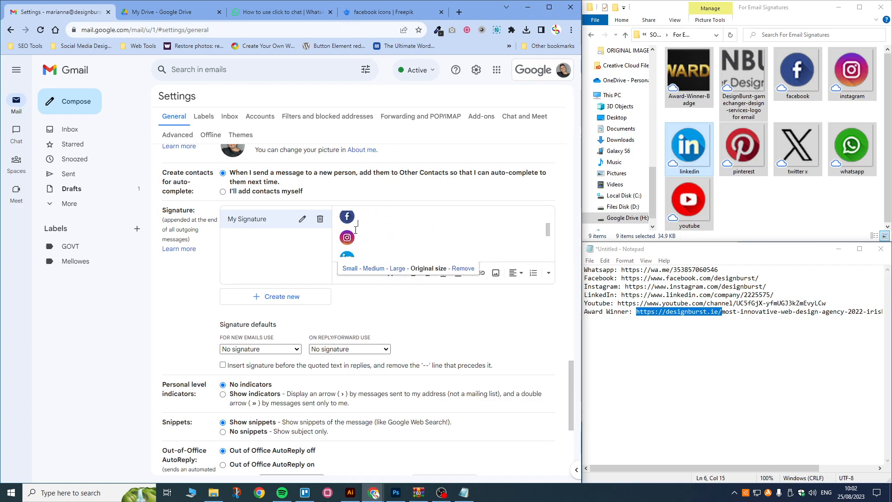
pyautogui.moveTo(548, 231); pyautogui.dragTo(548, 223)
pyautogui.click(346, 234)
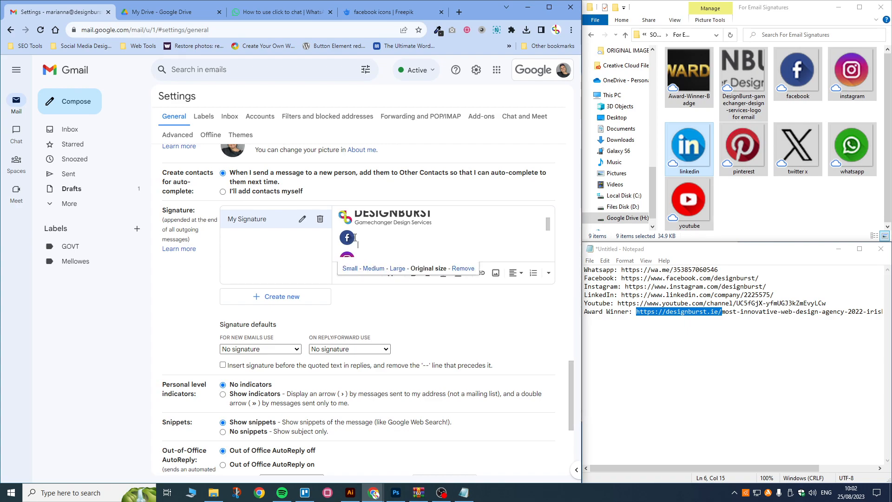
pyautogui.moveTo(358, 236); pyautogui.dragTo(340, 233)
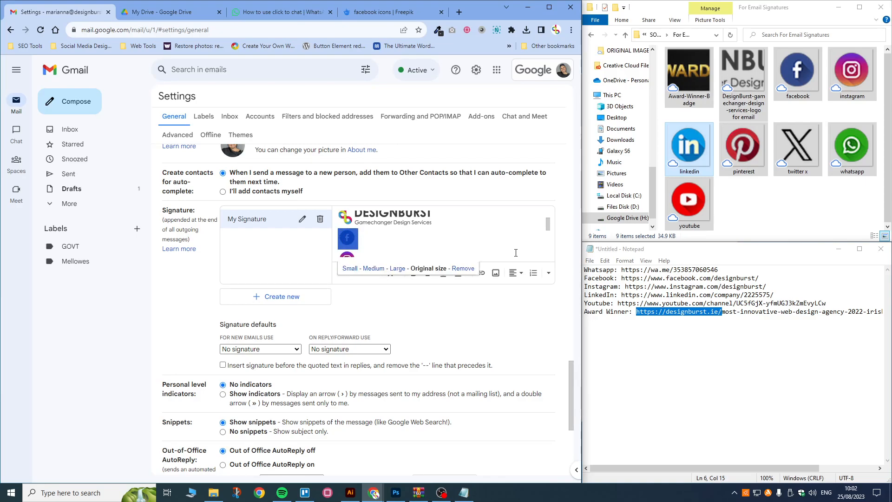
pyautogui.click(647, 281)
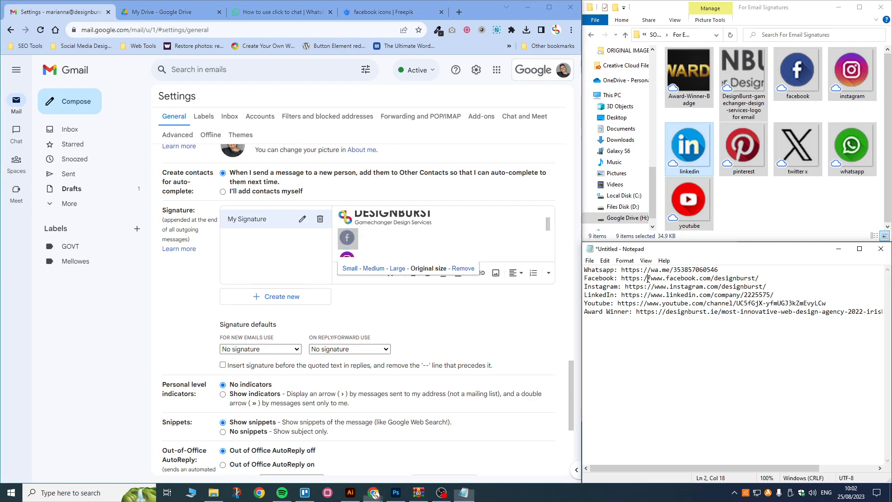
pyautogui.moveTo(622, 278); pyautogui.dragTo(760, 278)
pyautogui.hotkey('ctrl', 'c')
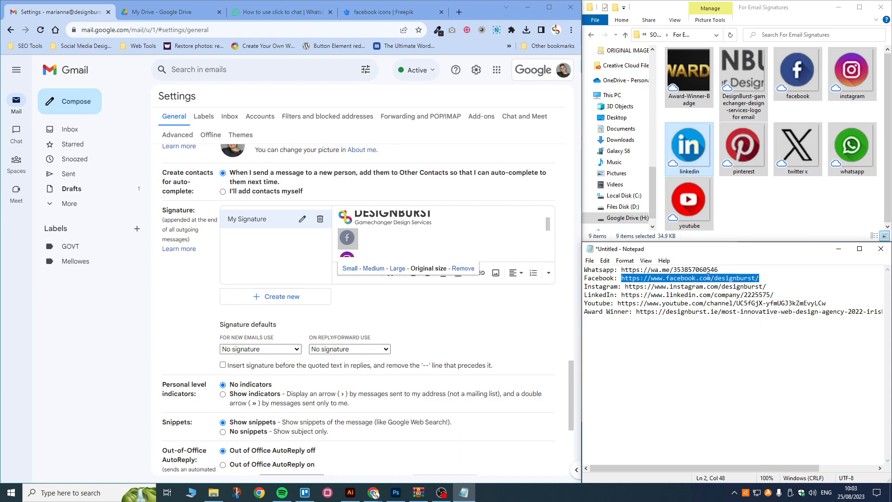
pyautogui.click(348, 237)
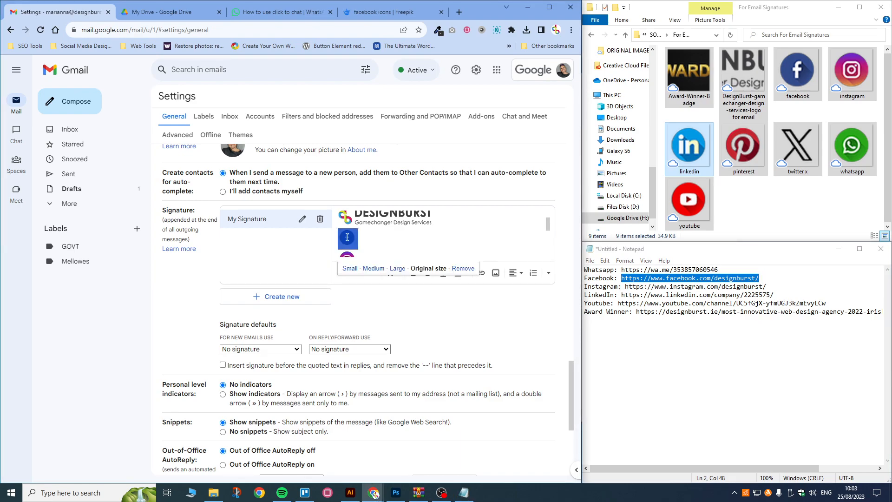
pyautogui.click(480, 272)
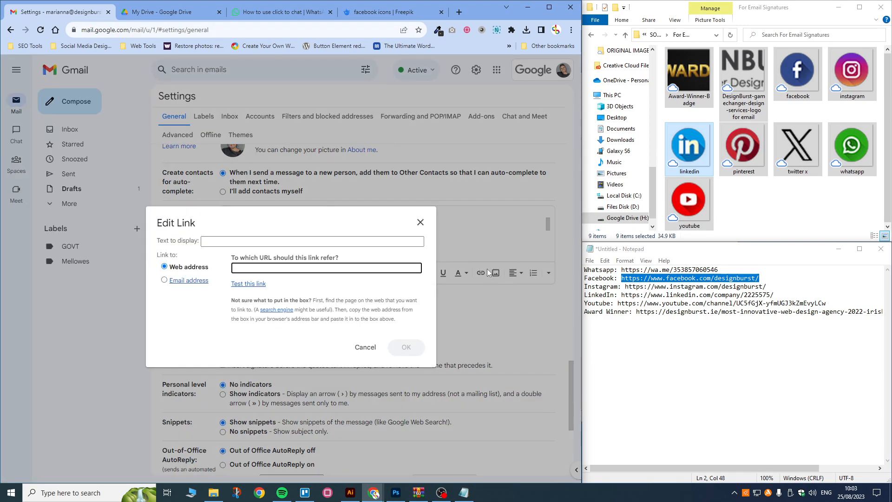
pyautogui.hotkey('ctrl', 'v')
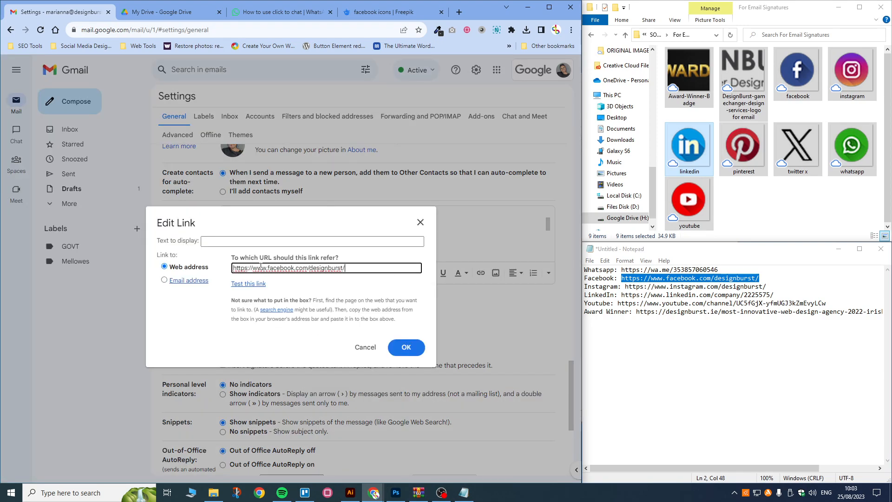
pyautogui.click(251, 242)
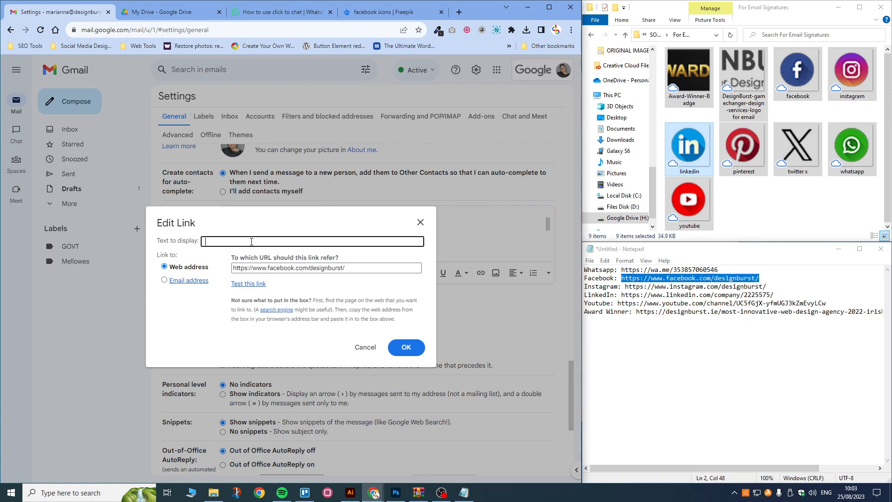
pyautogui.write('DesignBurst Facebook')
pyautogui.click(406, 348)
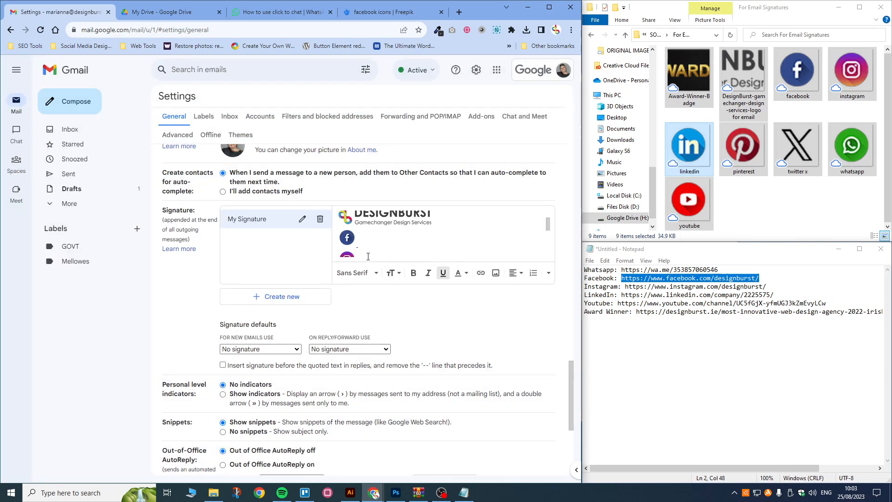
# Step: Link the Instagram icon to its URL from the Notepad list, with display text 'Designburst'
pyautogui.click(360, 246)
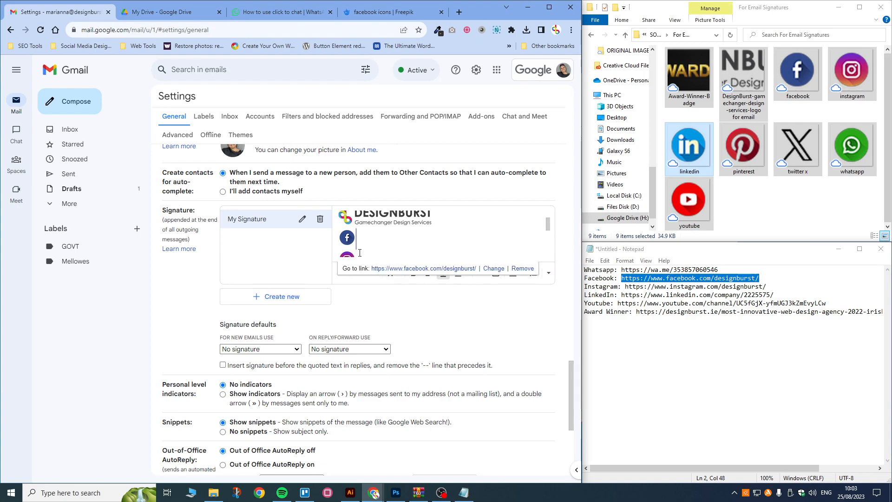
pyautogui.scroll(-1, 354, 253)
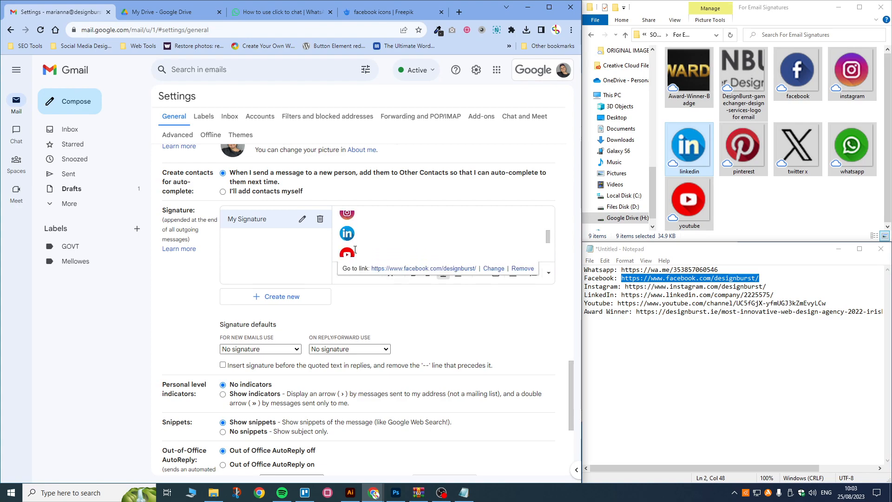
pyautogui.click(354, 218)
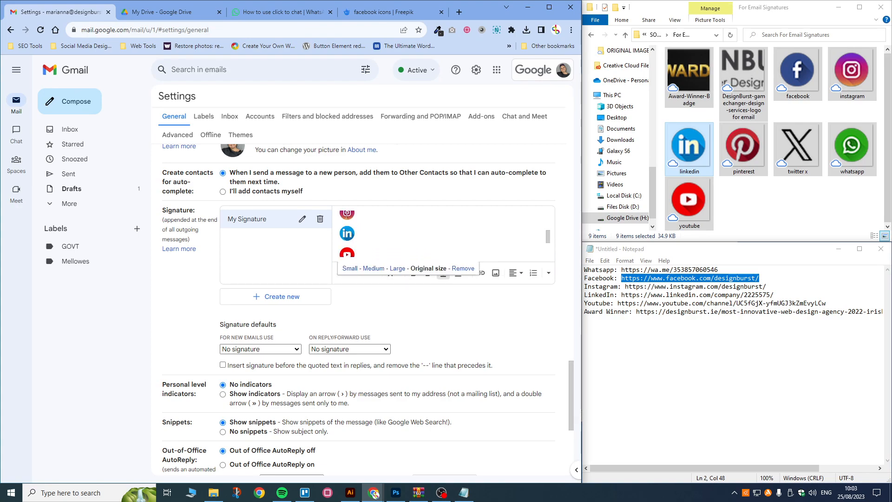
pyautogui.click(341, 217)
pyautogui.moveTo(341, 217)
pyautogui.mouseDown()
pyautogui.moveTo(352, 212)
pyautogui.moveTo(353, 232)
pyautogui.moveTo(351, 218)
pyautogui.moveTo(366, 235)
pyautogui.mouseUp()
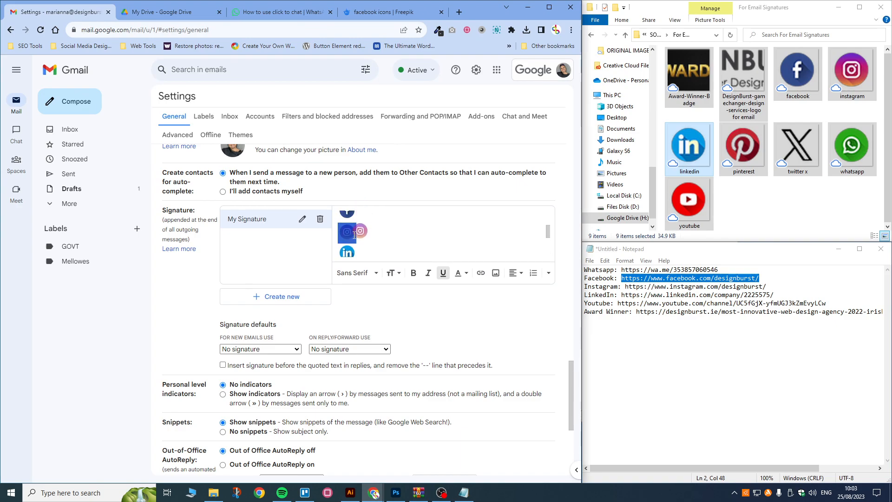
pyautogui.click(481, 274)
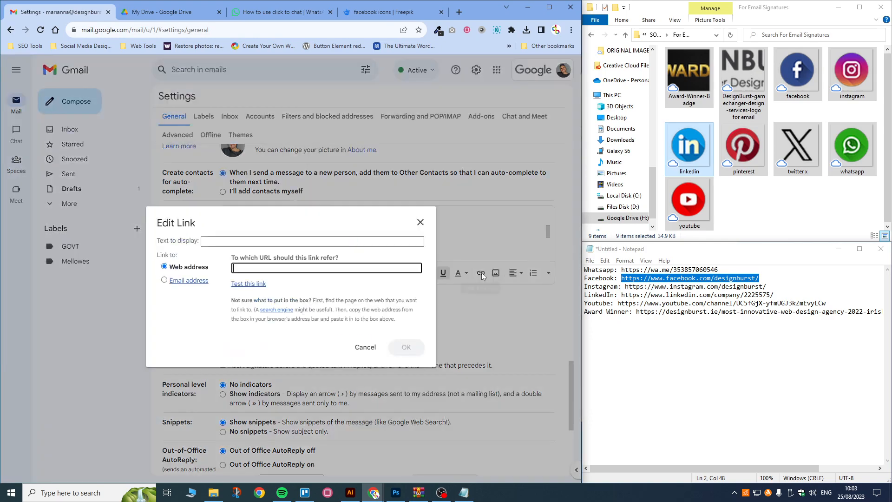
pyautogui.click(670, 286)
pyautogui.moveTo(766, 286); pyautogui.dragTo(626, 287)
pyautogui.hotkey('ctrl', 'c')
pyautogui.click(364, 268)
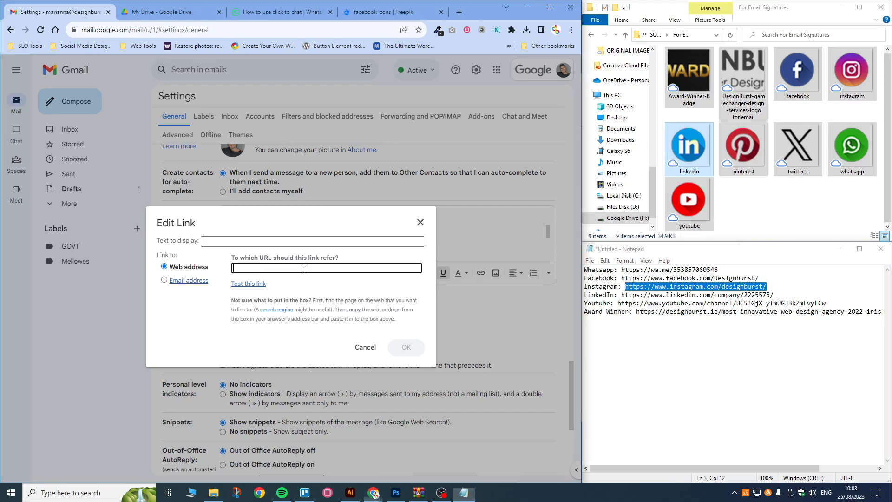
pyautogui.hotkey('ctrl', 'v')
pyautogui.click(290, 241)
pyautogui.write('Designbburst')
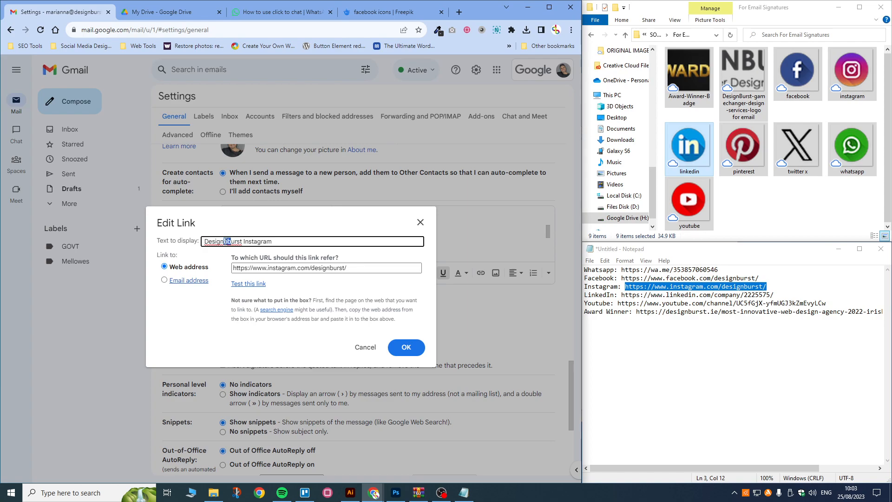
pyautogui.press('BackSpace')
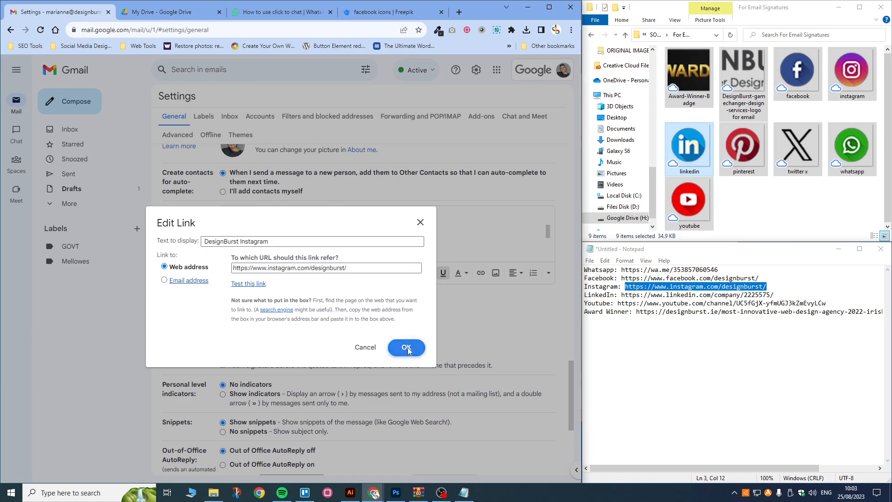
pyautogui.click(405, 347)
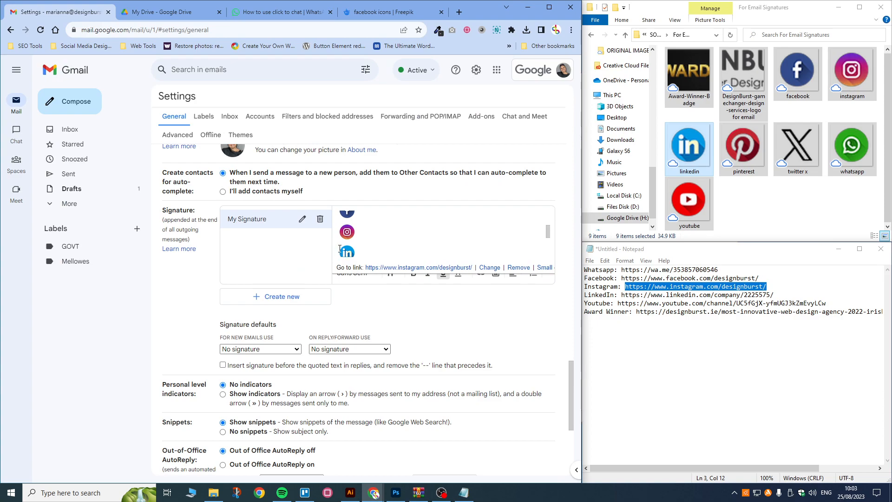
pyautogui.scroll(2, 340, 250)
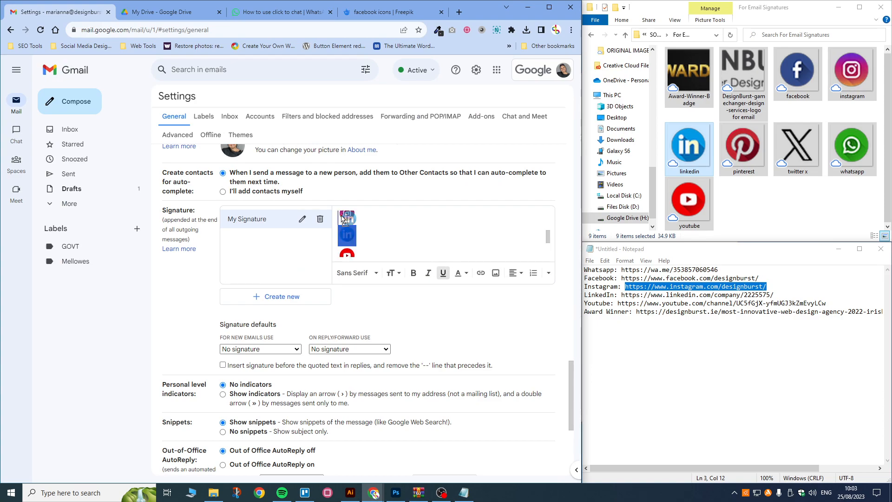
pyautogui.moveTo(339, 246); pyautogui.dragTo(339, 232)
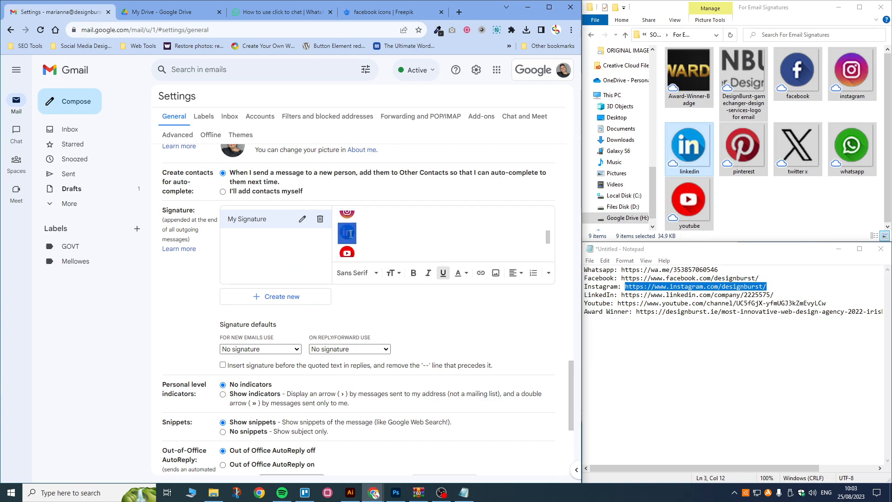
pyautogui.click(482, 274)
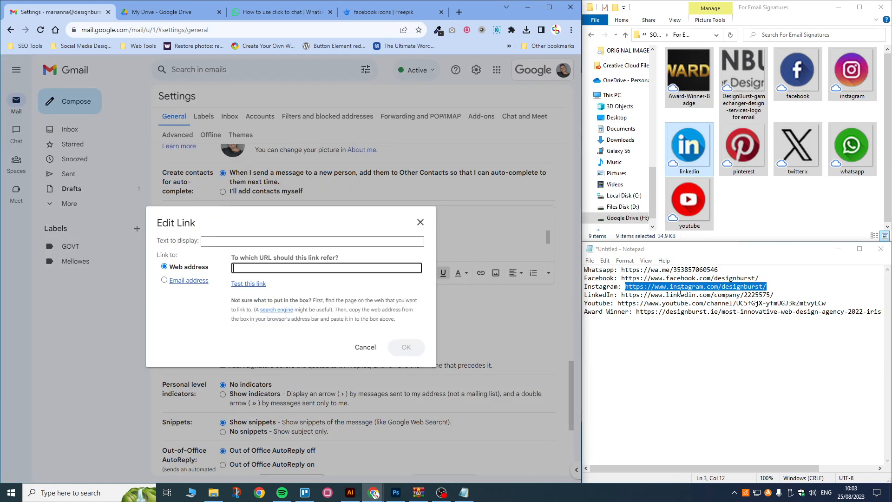
pyautogui.click(656, 294)
pyautogui.moveTo(778, 296); pyautogui.dragTo(622, 295)
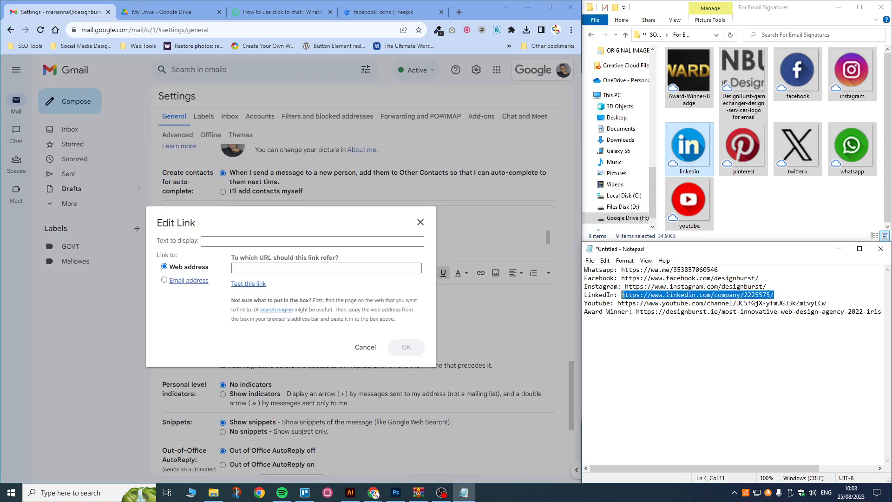
pyautogui.hotkey('ctrl', 'c')
pyautogui.click(245, 265)
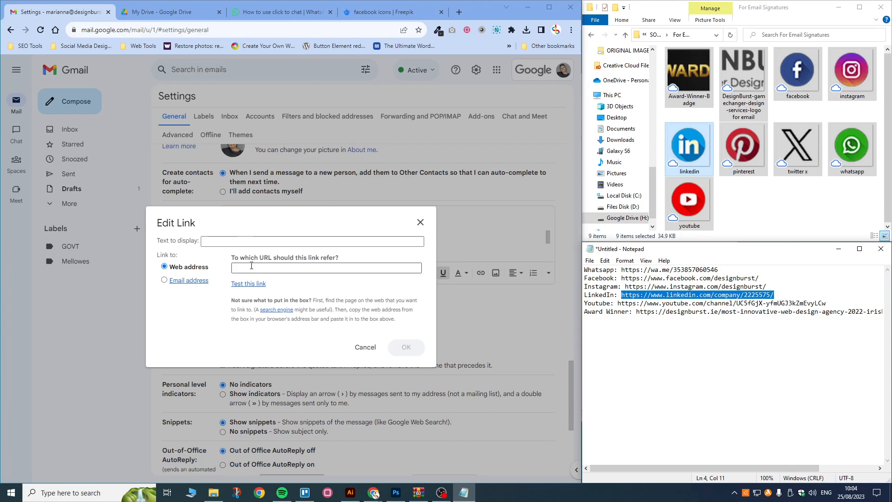
pyautogui.hotkey('ctrl', 'v')
pyautogui.click(241, 243)
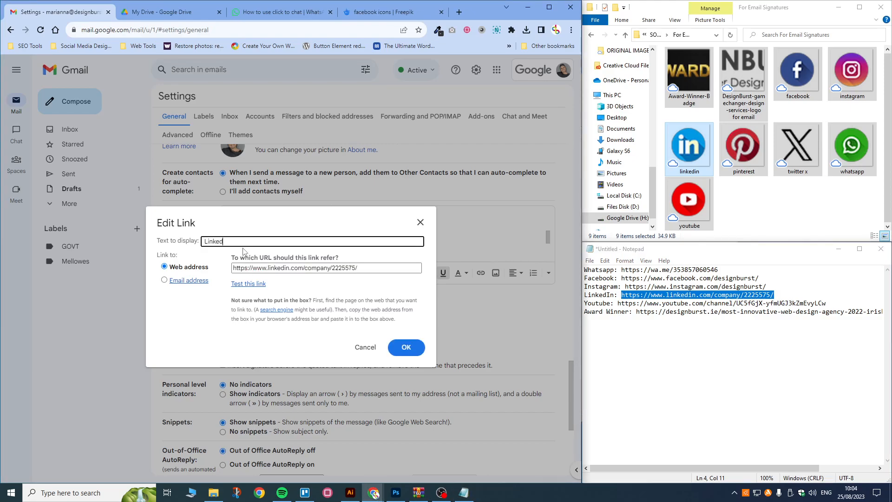
pyautogui.click(405, 348)
pyautogui.click(355, 251)
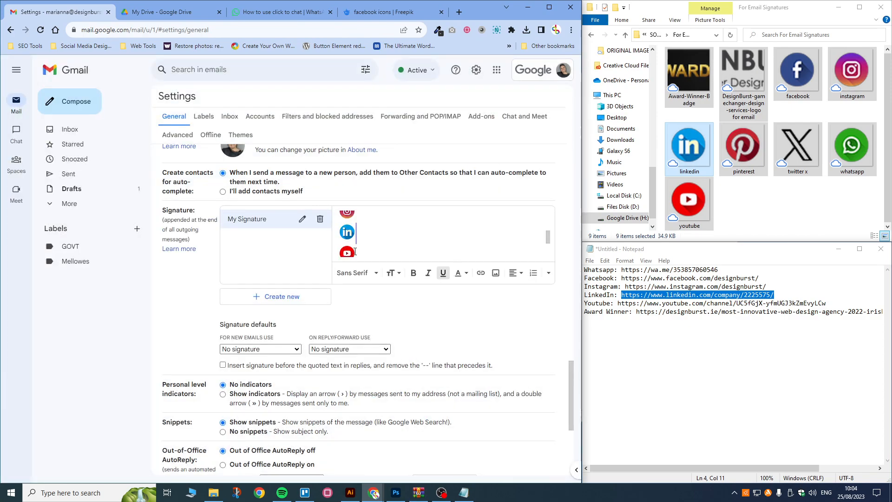
pyautogui.click(352, 251)
pyautogui.moveTo(617, 303); pyautogui.dragTo(829, 303)
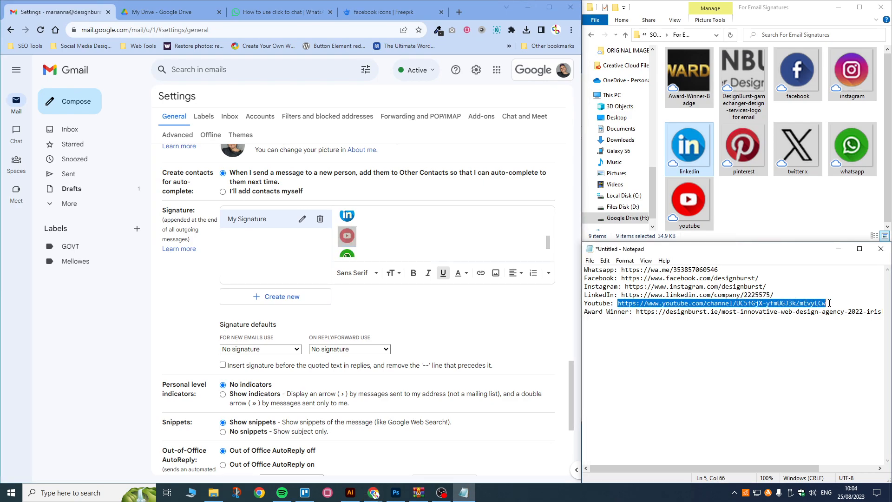
pyautogui.click(350, 237)
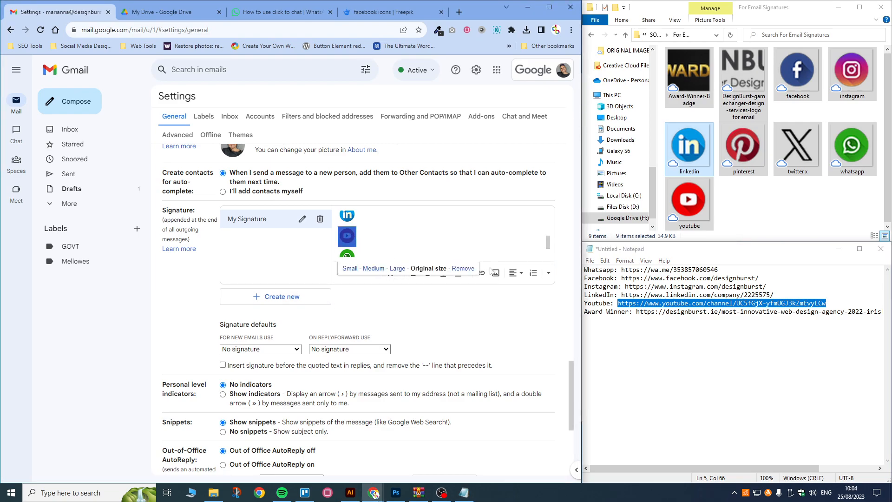
pyautogui.click(481, 273)
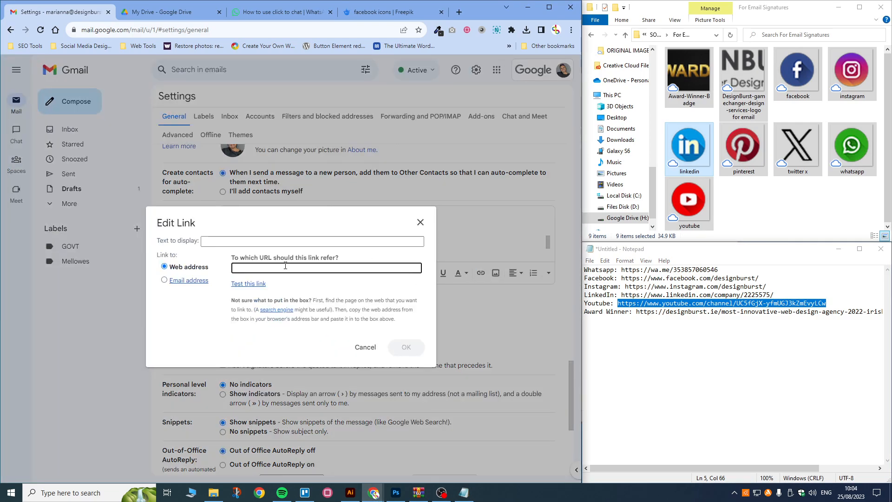
pyautogui.hotkey('ctrl', 'v')
pyautogui.click(244, 237)
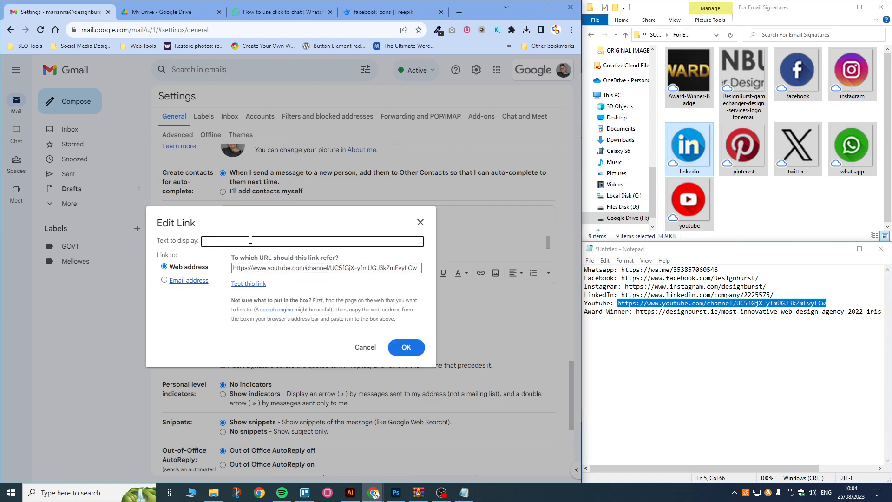
pyautogui.write('DesignBurst Youtube')
pyautogui.click(406, 347)
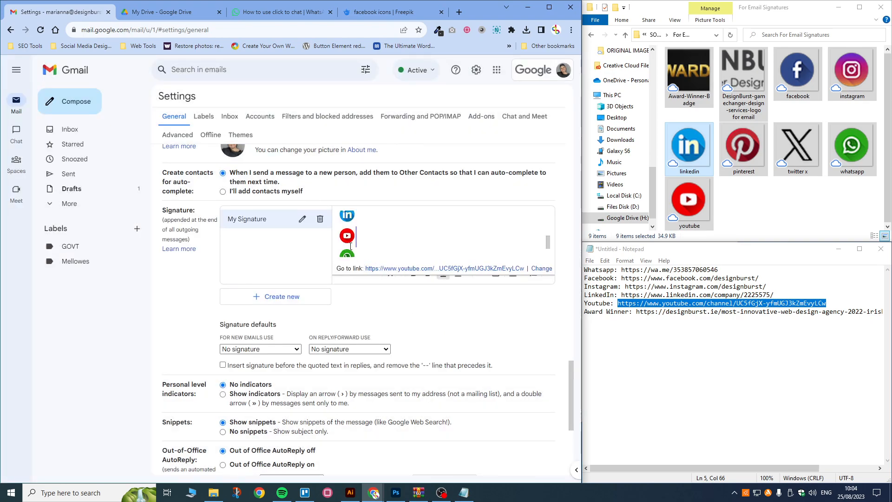
pyautogui.scroll(-1, 352, 241)
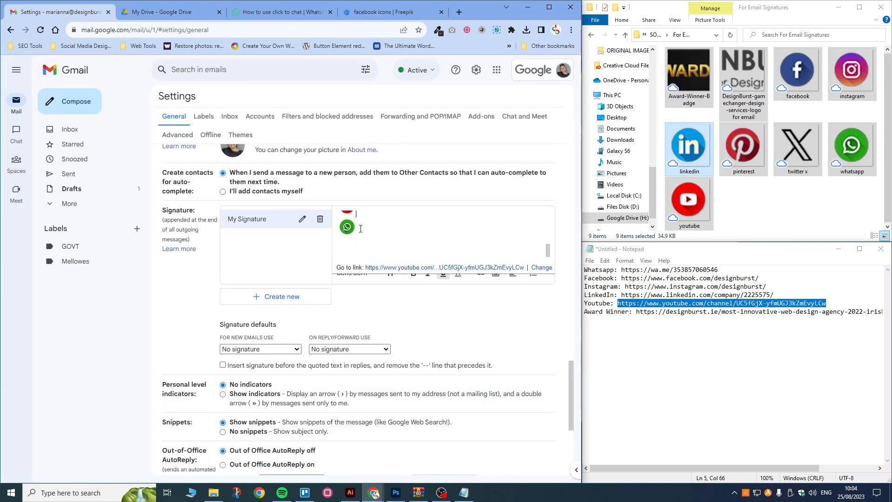
pyautogui.click(355, 229)
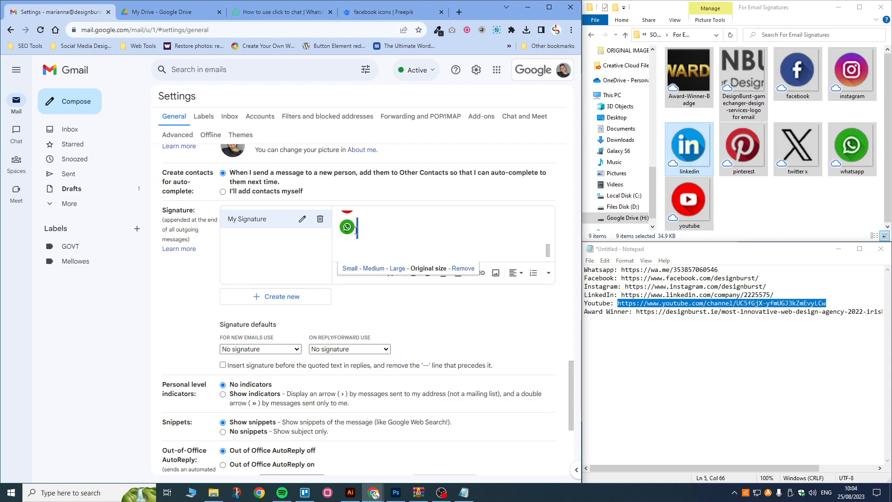
# Step: Select the WhatsApp icon, then switch to the 'How to use click to chat' help article
pyautogui.click(357, 230)
pyautogui.moveTo(362, 229); pyautogui.dragTo(350, 228)
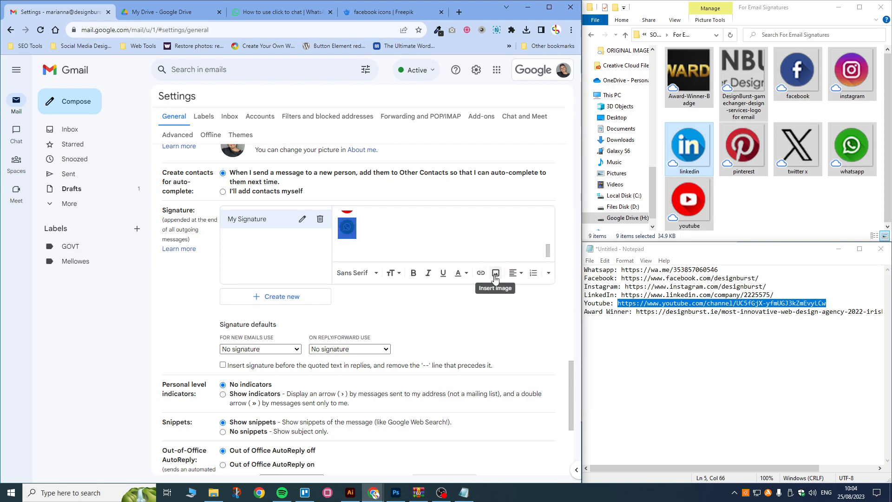
pyautogui.click(495, 274)
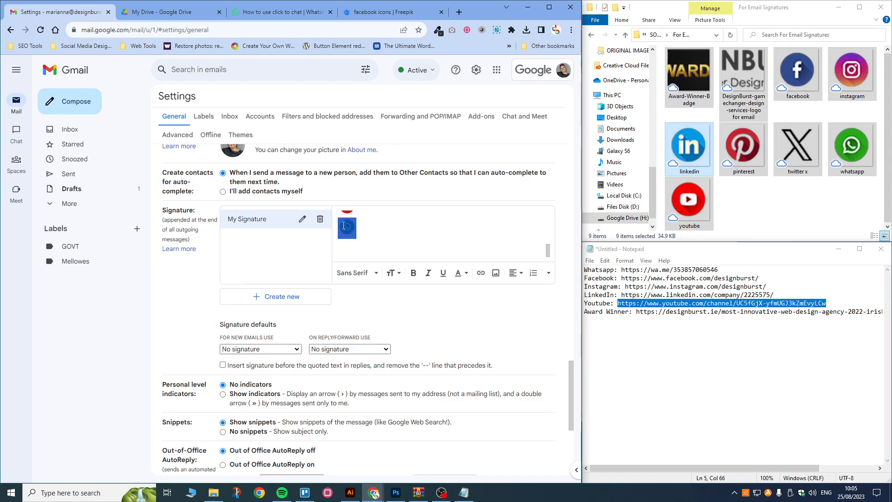
pyautogui.click(265, 13)
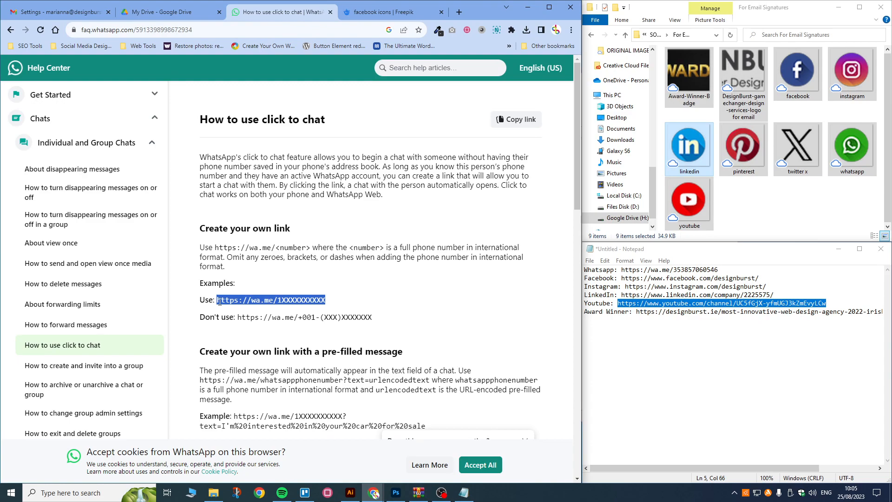
# Step: Examine the wa.me/<number> example format and the wrong 001- example, then return to Gmail
pyautogui.click(251, 301)
pyautogui.moveTo(253, 302); pyautogui.dragTo(265, 301)
pyautogui.click(265, 302)
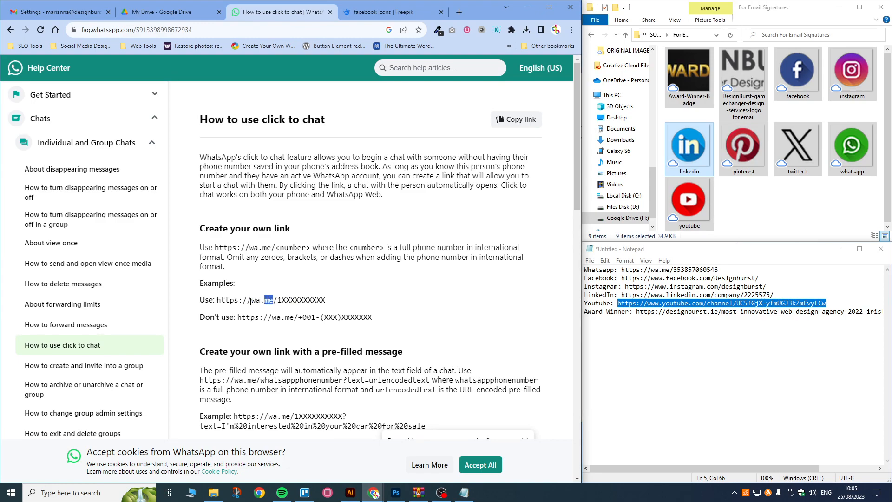
pyautogui.click(273, 302)
pyautogui.moveTo(278, 301); pyautogui.dragTo(270, 301)
pyautogui.click(284, 300)
pyautogui.moveTo(278, 299)
pyautogui.mouseDown()
pyautogui.moveTo(326, 300)
pyautogui.moveTo(282, 299)
pyautogui.mouseUp()
pyautogui.click(283, 300)
pyautogui.moveTo(302, 318); pyautogui.dragTo(319, 318)
pyautogui.click(306, 319)
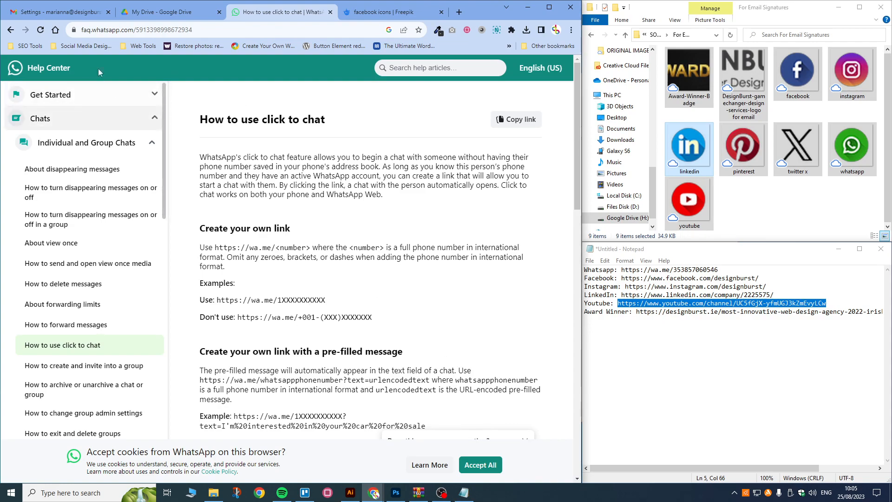
pyautogui.click(63, 10)
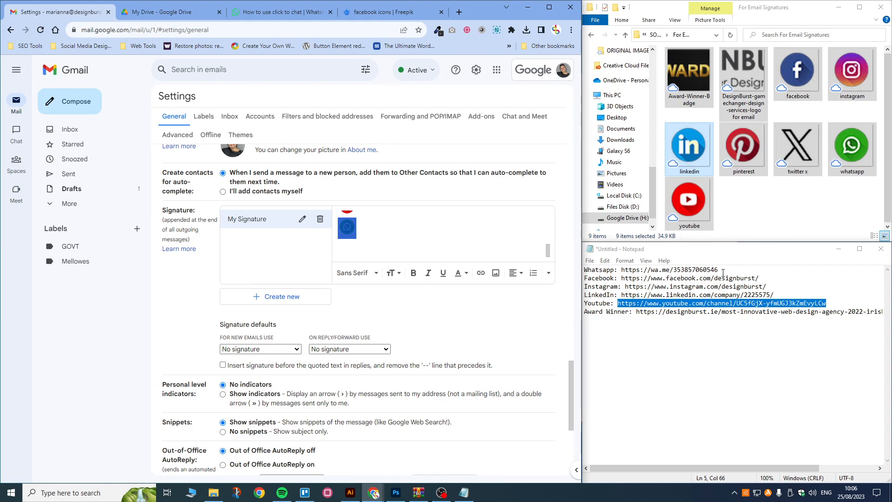
# Step: Link the WhatsApp icon to the wa.me click-to-chat URL with display text 'Whatsapp DesignBurst'
pyautogui.moveTo(719, 270); pyautogui.dragTo(621, 269)
pyautogui.hotkey('ctrl', 'c')
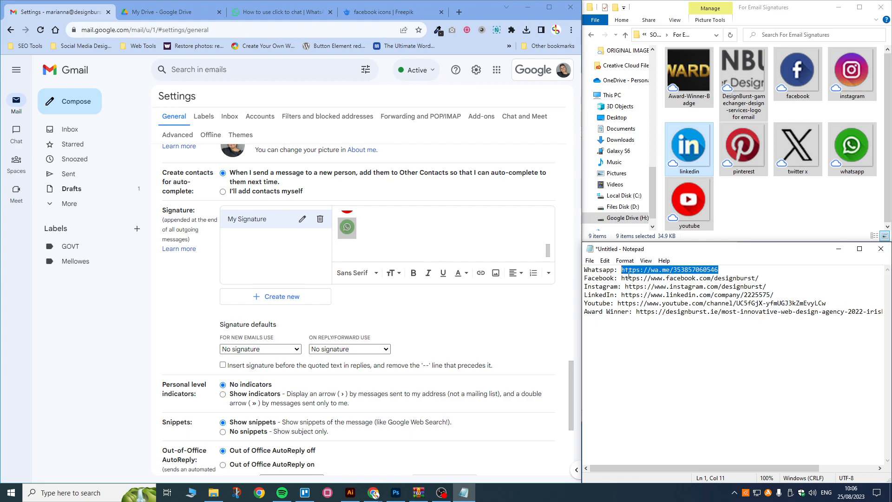
pyautogui.click(352, 230)
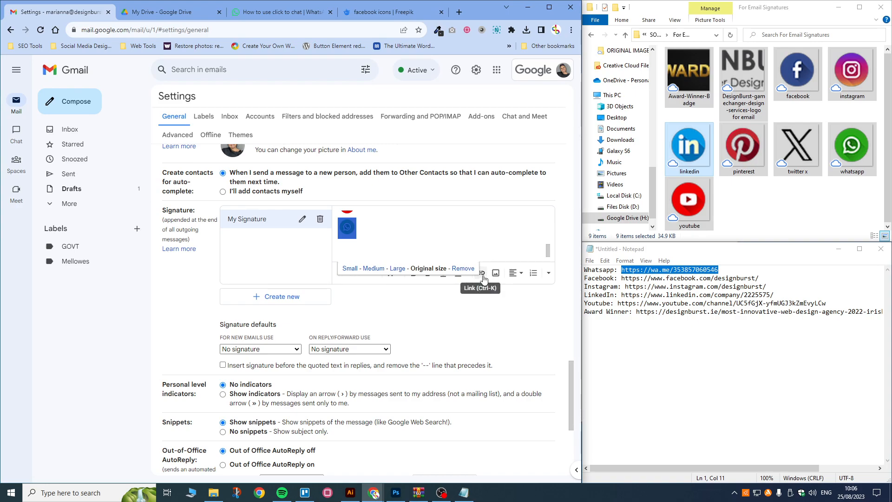
pyautogui.click(482, 274)
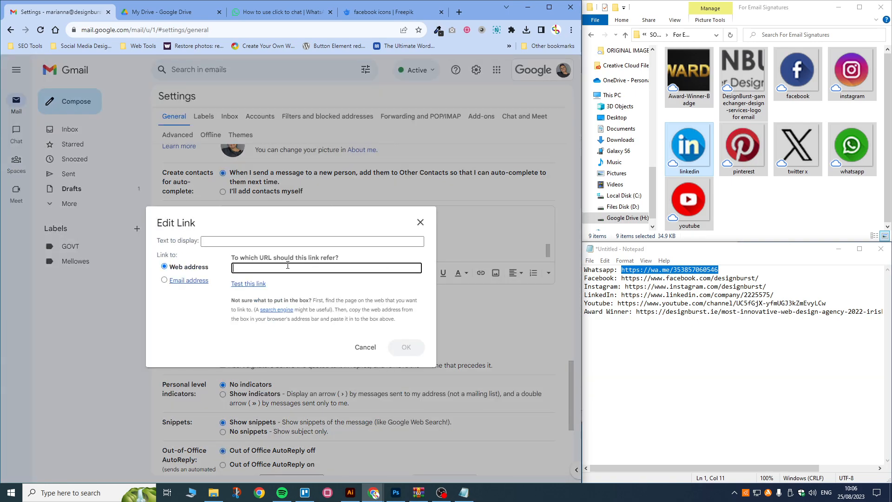
pyautogui.hotkey('ctrl', 'v')
pyautogui.click(242, 240)
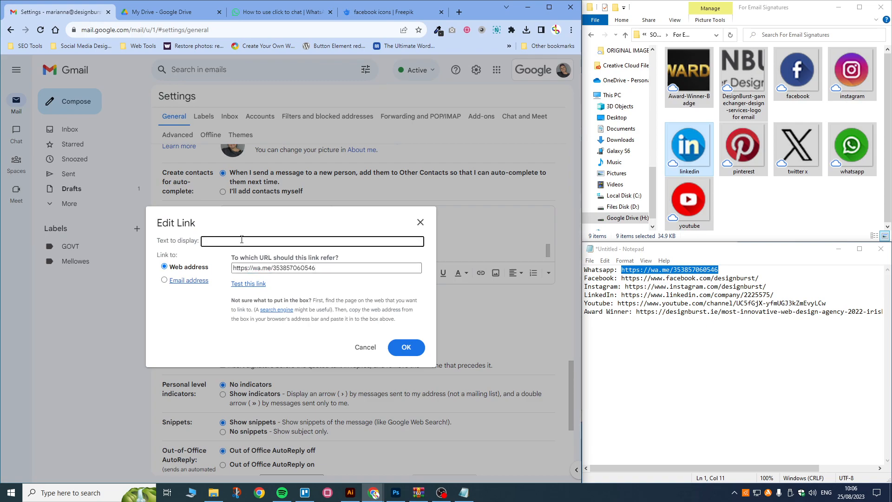
pyautogui.write('Whatsapp DesignBurst')
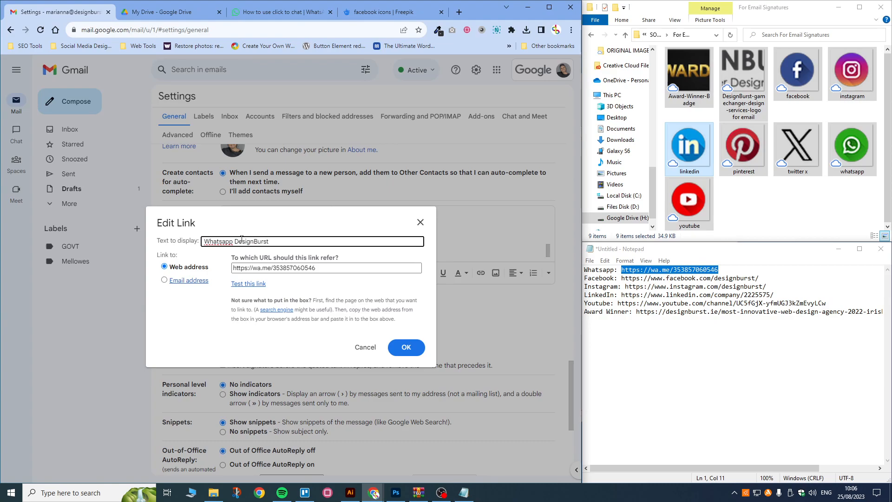
pyautogui.click(406, 351)
pyautogui.click(367, 248)
pyautogui.scroll(2, 342, 243)
pyautogui.scroll(2, 342, 243)
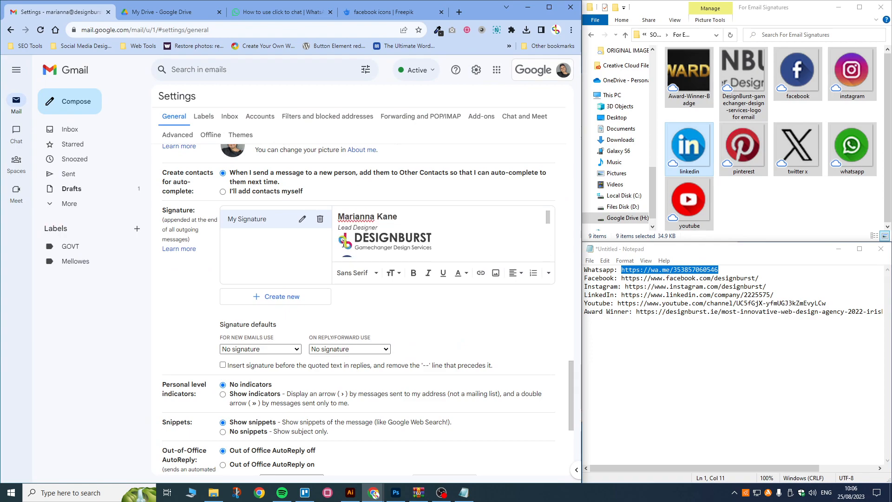
pyautogui.scroll(-3, 358, 221)
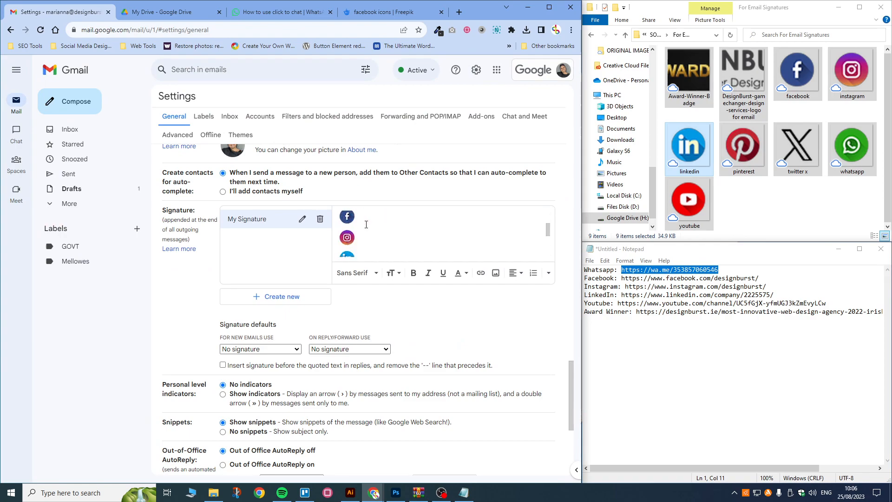
pyautogui.scroll(2, 366, 224)
pyautogui.scroll(-3, 360, 222)
pyautogui.click(348, 218)
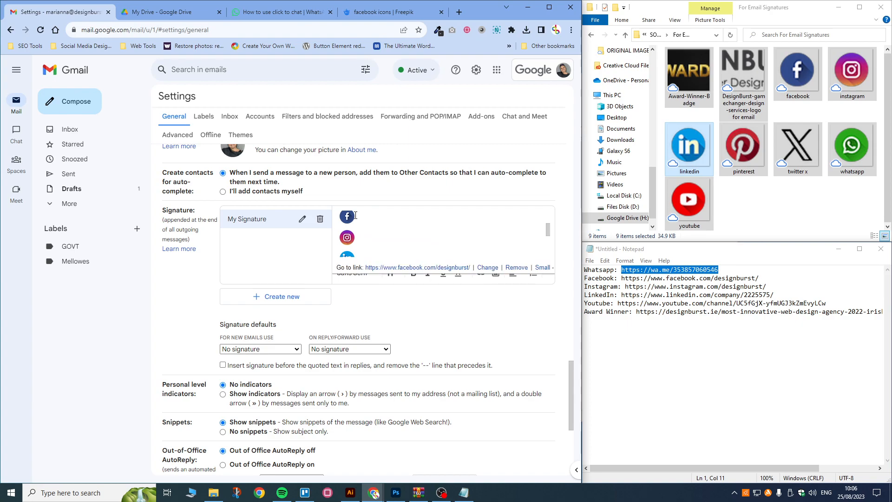
pyautogui.click(357, 219)
pyautogui.click(355, 219)
pyautogui.click(350, 238)
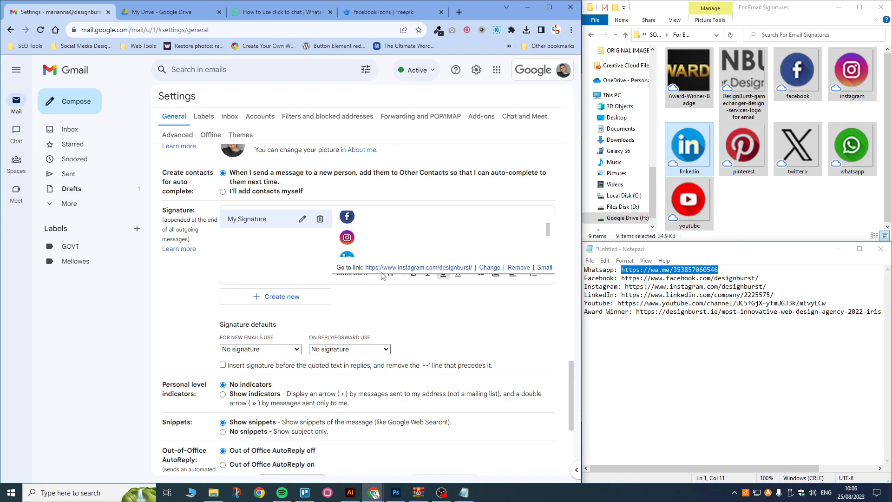
pyautogui.click(351, 254)
pyautogui.scroll(-1, 393, 241)
pyautogui.click(353, 235)
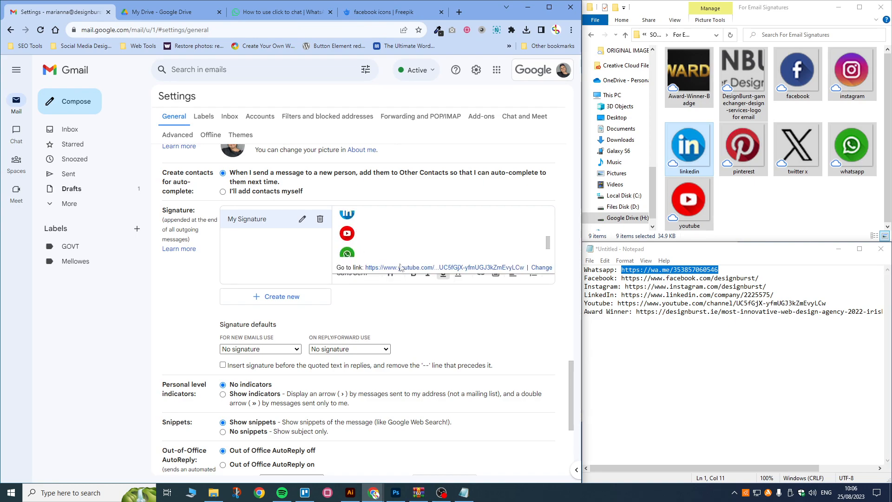
pyautogui.click(351, 254)
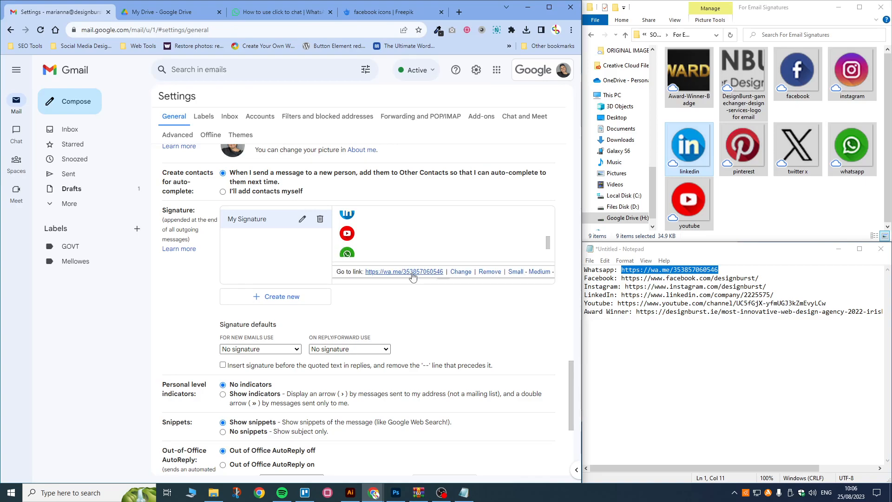
pyautogui.scroll(-1, 349, 242)
pyautogui.click(367, 229)
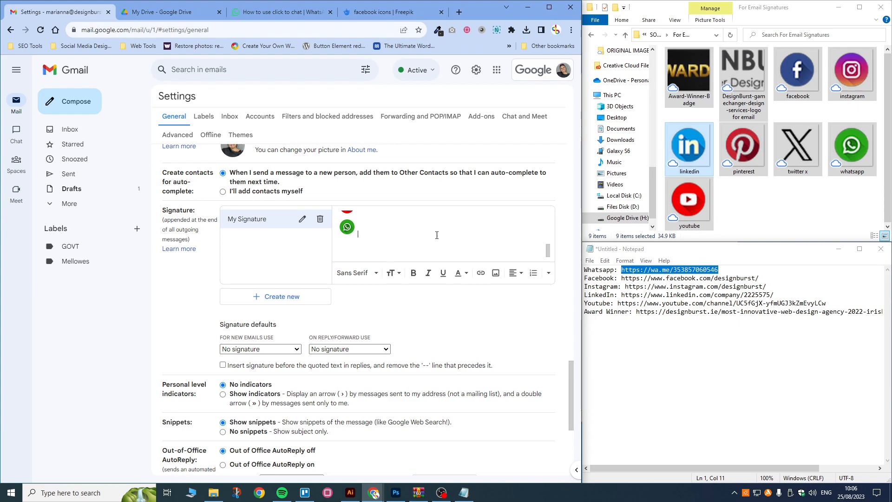
pyautogui.moveTo(551, 281); pyautogui.dragTo(553, 291)
pyautogui.click(367, 230)
pyautogui.scroll(5, 367, 229)
pyautogui.scroll(-2, 365, 232)
pyautogui.click(365, 221)
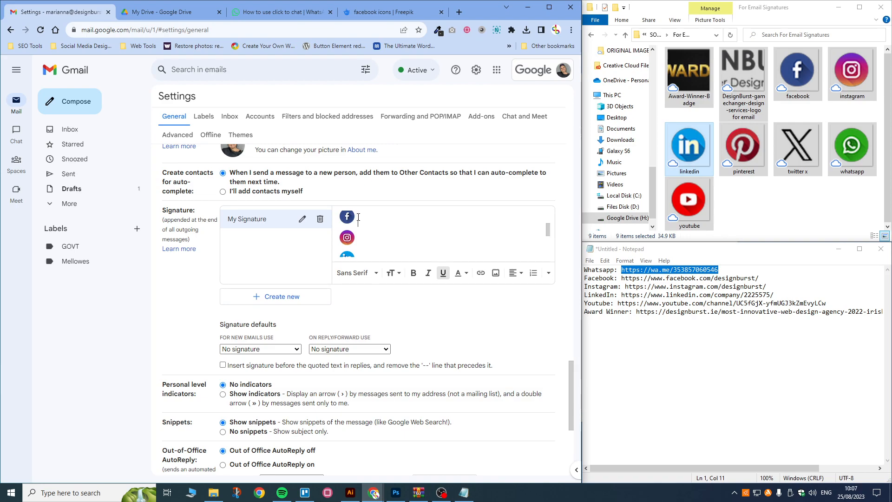
# Step: Remove the line breaks after Facebook, Instagram, LinkedIn and YouTube so all five icons share a row
pyautogui.press('Delete')
pyautogui.click(384, 219)
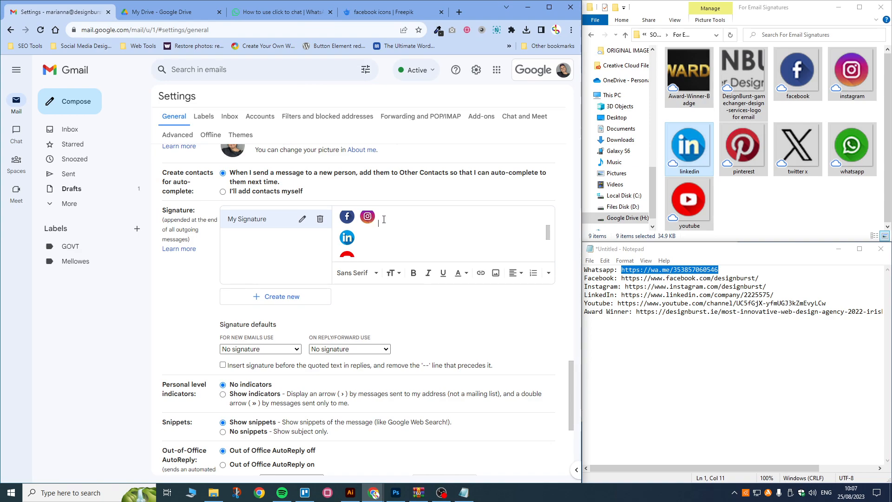
pyautogui.press('Delete')
pyautogui.click(412, 219)
pyautogui.press('Delete')
pyautogui.click(429, 220)
pyautogui.press('Delete')
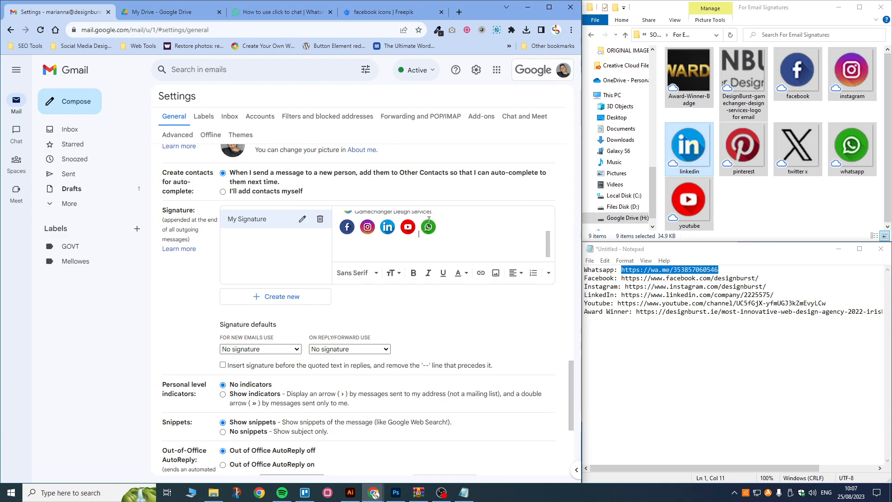
pyautogui.scroll(2, 417, 247)
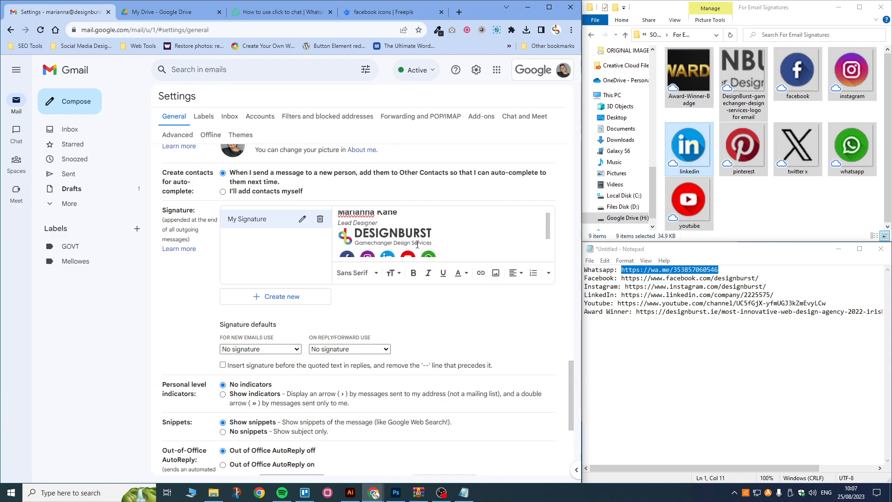
pyautogui.scroll(-2, 390, 230)
pyautogui.click(433, 230)
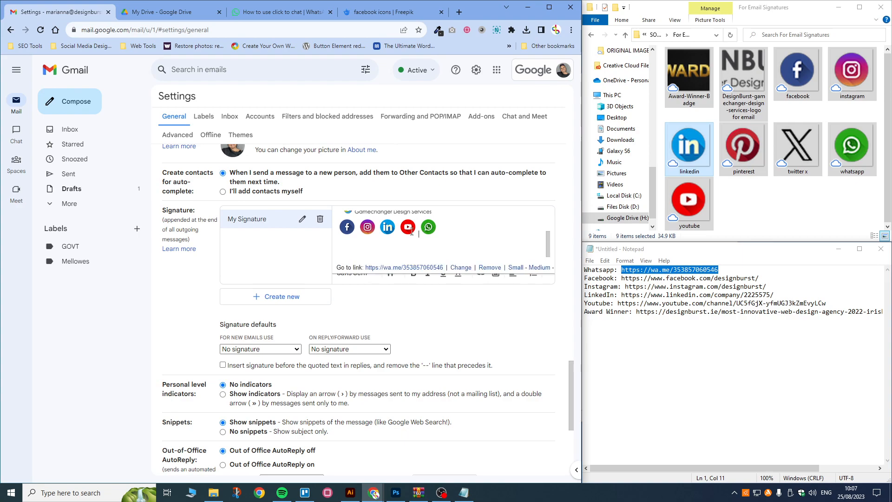
pyautogui.click(409, 228)
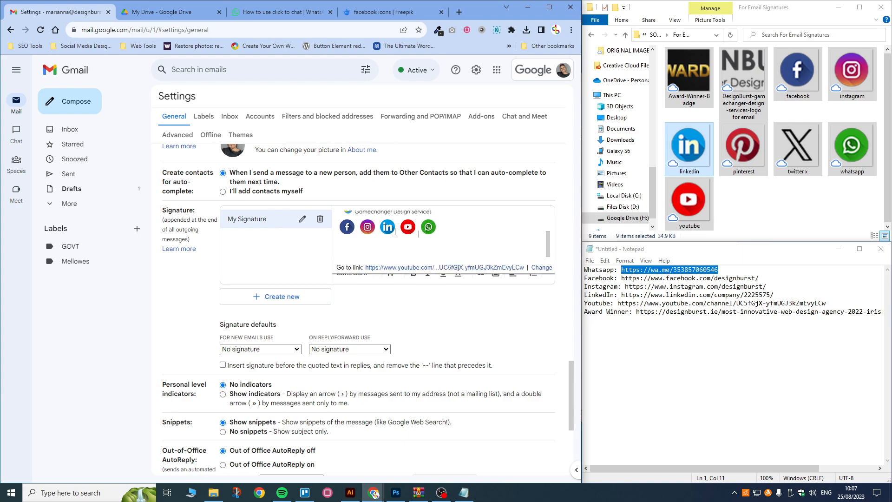
pyautogui.click(381, 231)
pyautogui.click(361, 230)
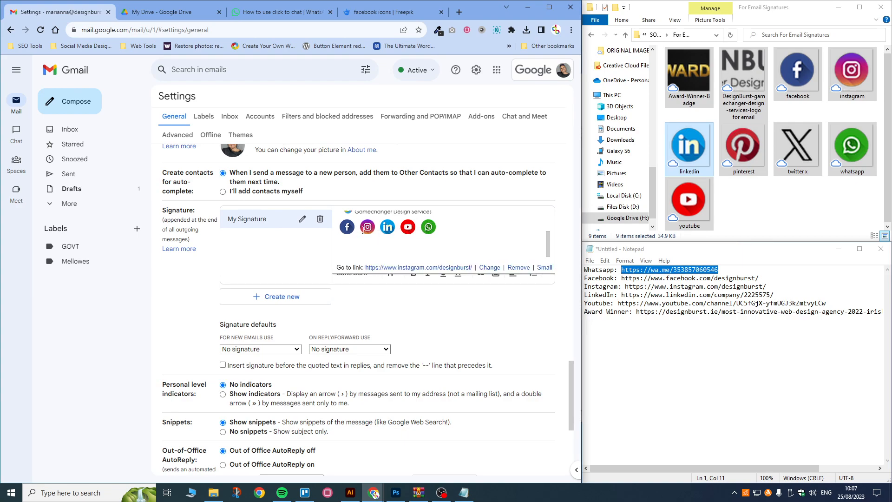
pyautogui.click(345, 229)
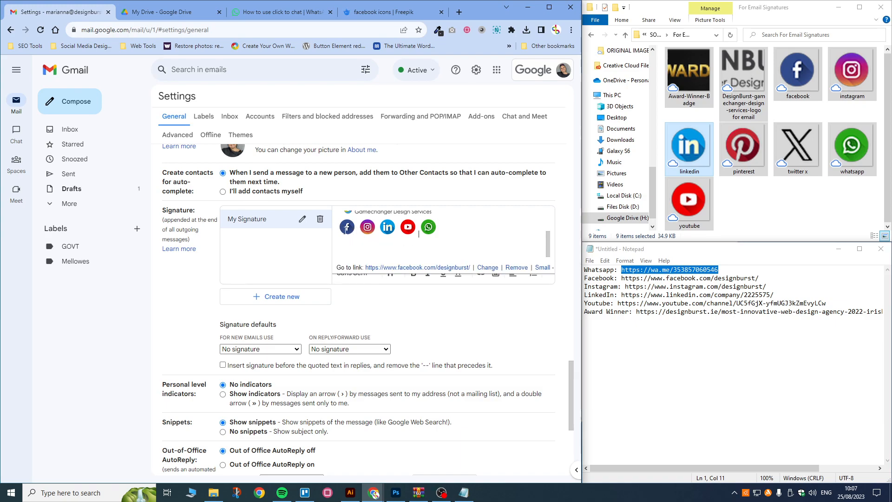
pyautogui.click(389, 227)
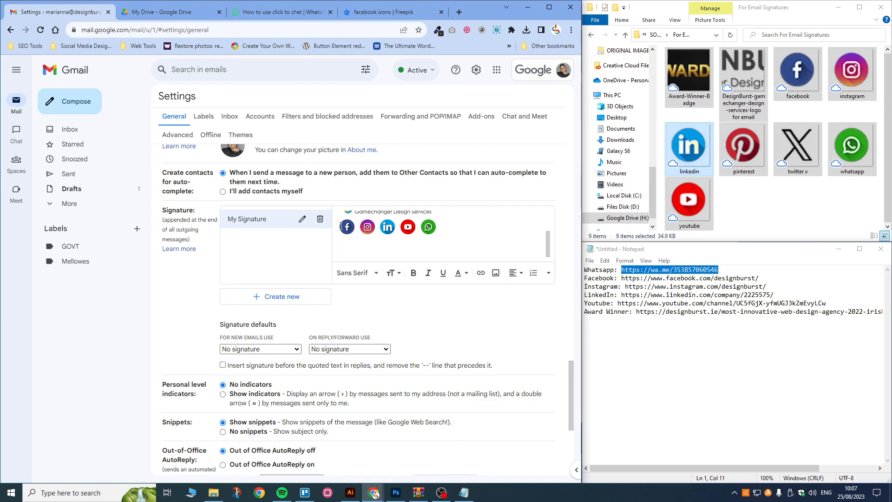
pyautogui.moveTo(341, 226); pyautogui.dragTo(352, 226)
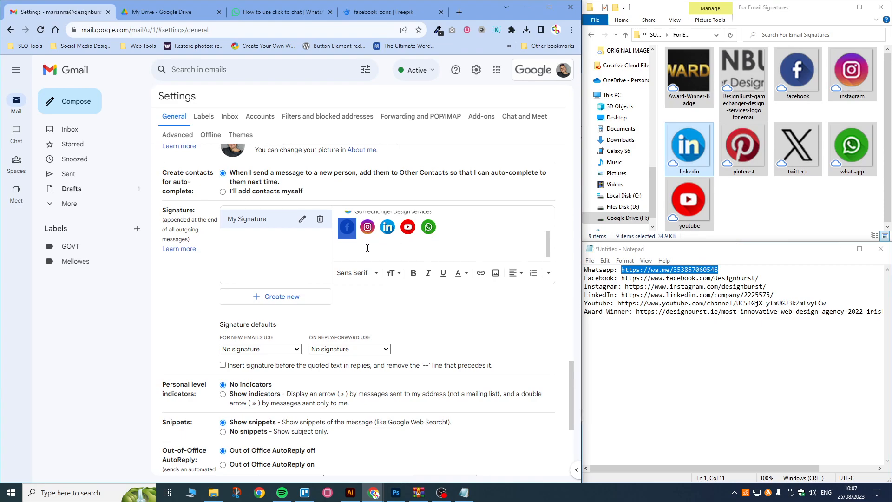
pyautogui.click(353, 254)
# Step: Insert the Award-Winner-Badge image from My Drive beneath the social icons and select it
pyautogui.click(496, 272)
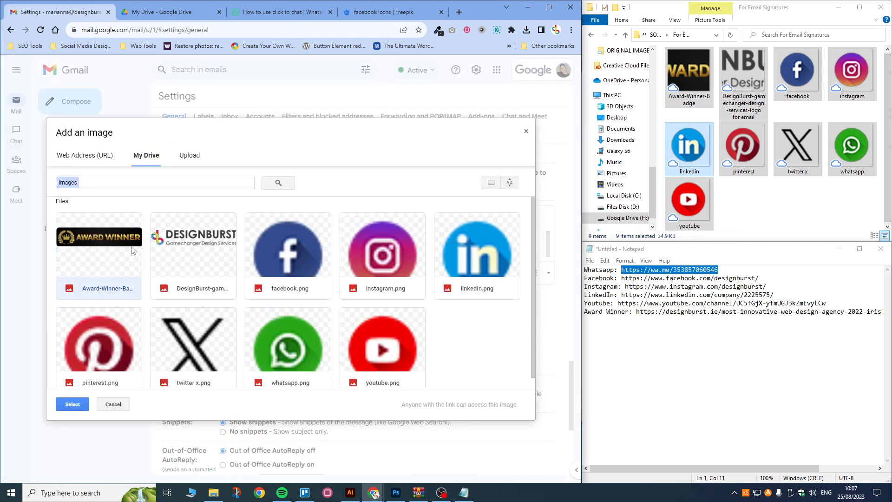
pyautogui.click(60, 405)
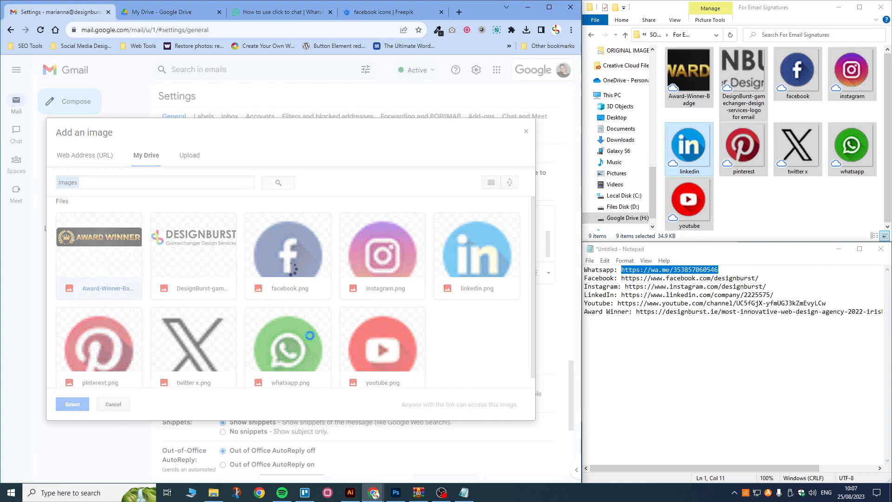
pyautogui.click(407, 248)
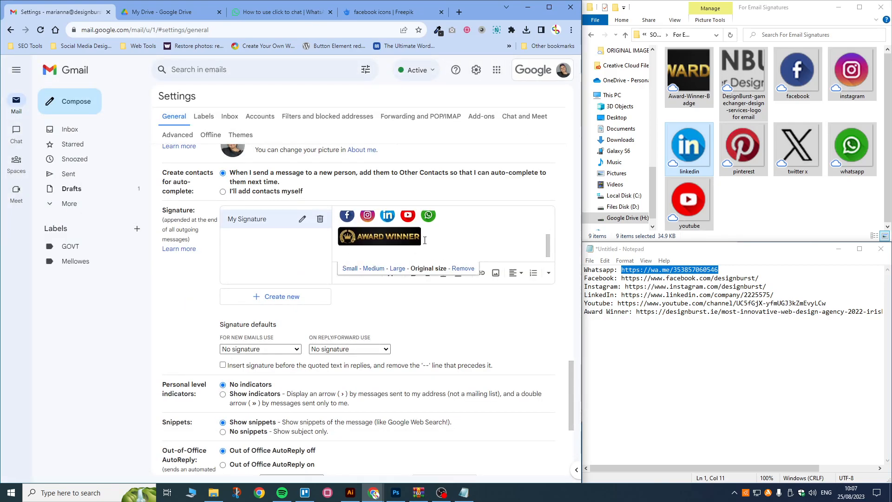
# Step: Select the Award Winner badge image in the signature
pyautogui.click(424, 240)
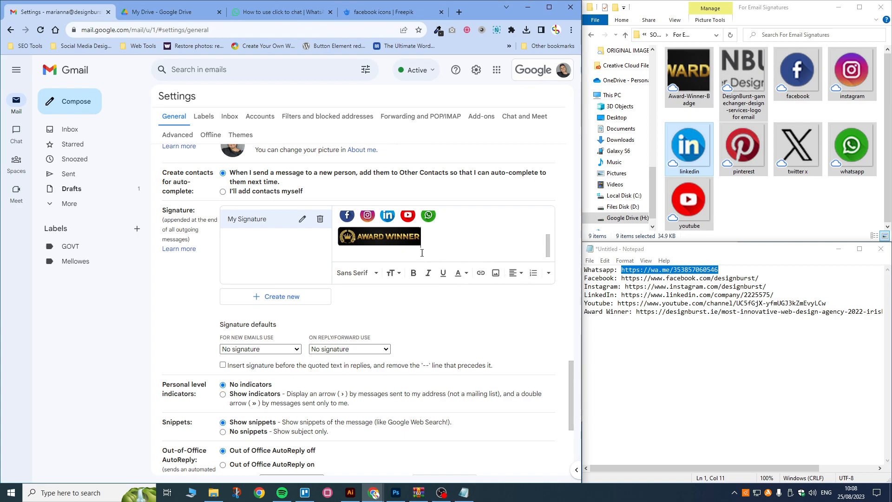
pyautogui.click(381, 241)
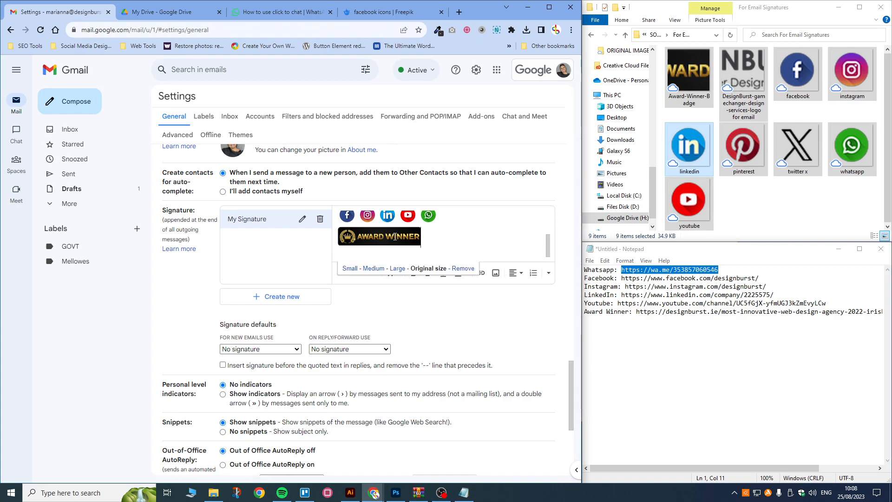
pyautogui.moveTo(424, 238); pyautogui.dragTo(382, 242)
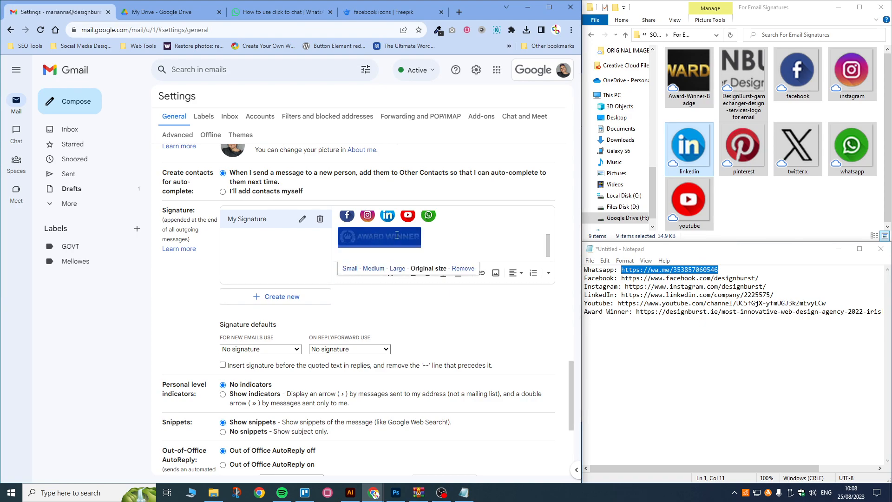
# Step: Link the badge to the designburst.ie award page, displayed as 'Award Winning Design Studio Ireland DesignBurst'
pyautogui.click(481, 272)
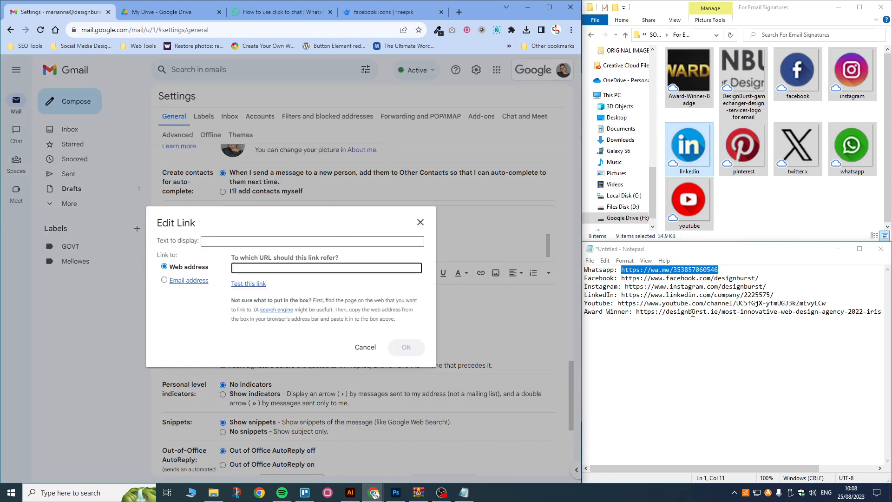
pyautogui.click(641, 312)
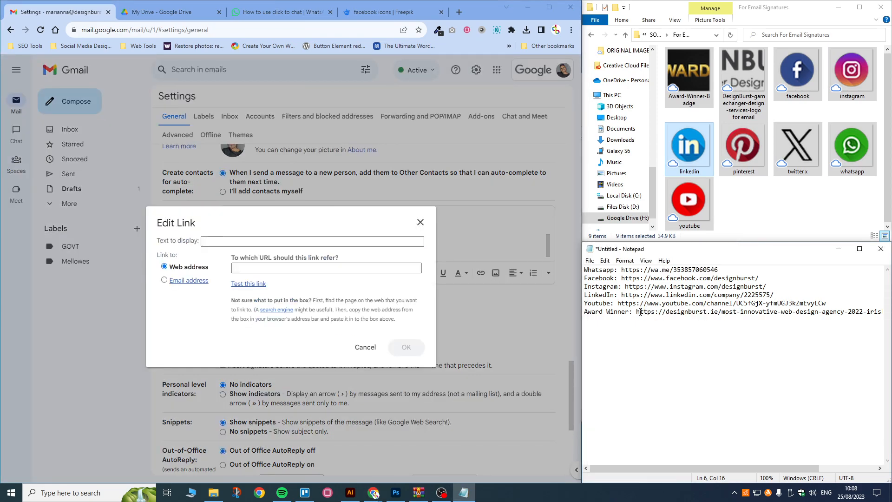
pyautogui.moveTo(636, 312); pyautogui.dragTo(883, 313)
pyautogui.hotkey('ctrl', 'c')
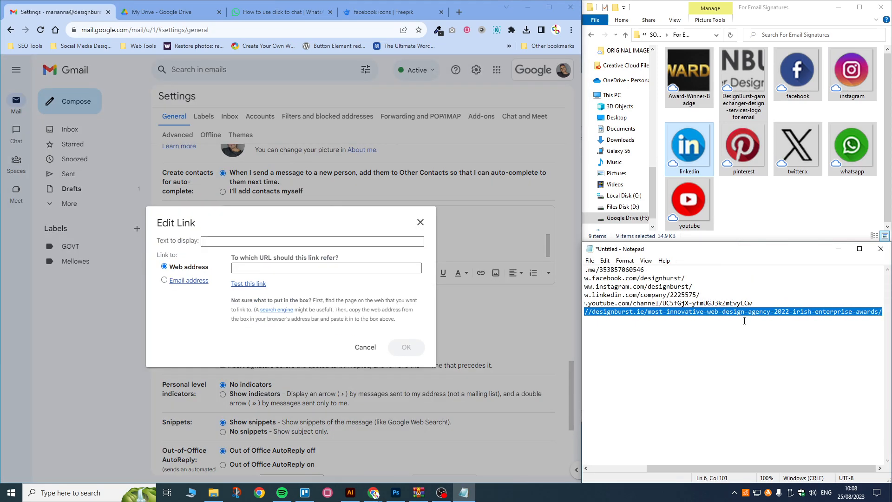
pyautogui.click(243, 266)
pyautogui.hotkey('ctrl', 'v')
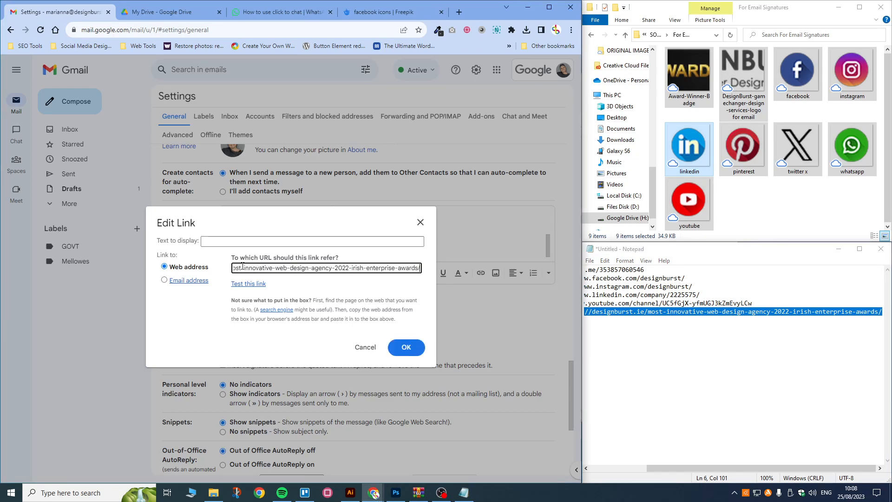
pyautogui.click(255, 240)
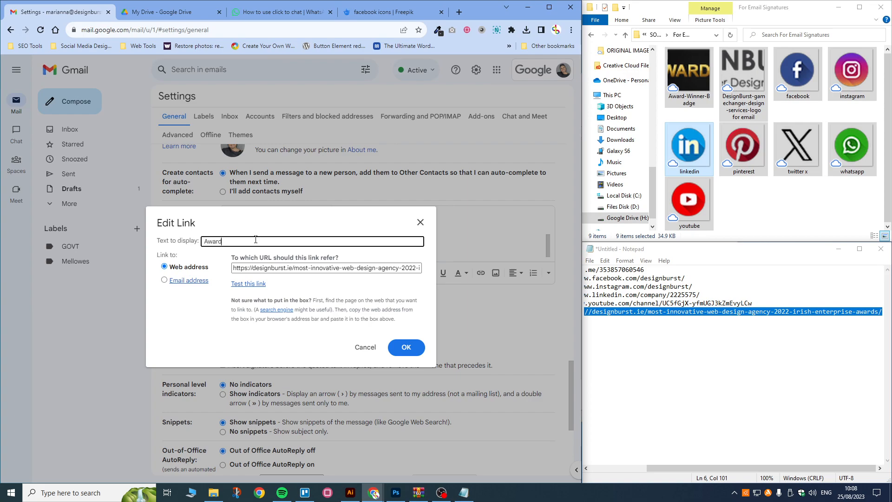
pyautogui.write('Award Winning Design Studio Ireland DesignBurst')
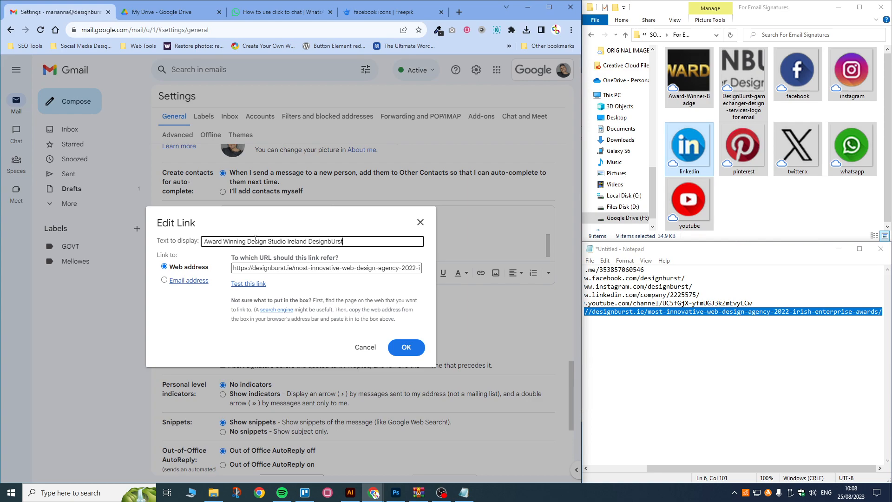
pyautogui.moveTo(335, 240); pyautogui.dragTo(331, 240)
pyautogui.press('BackSpace')
pyautogui.write('Bu')
pyautogui.click(405, 347)
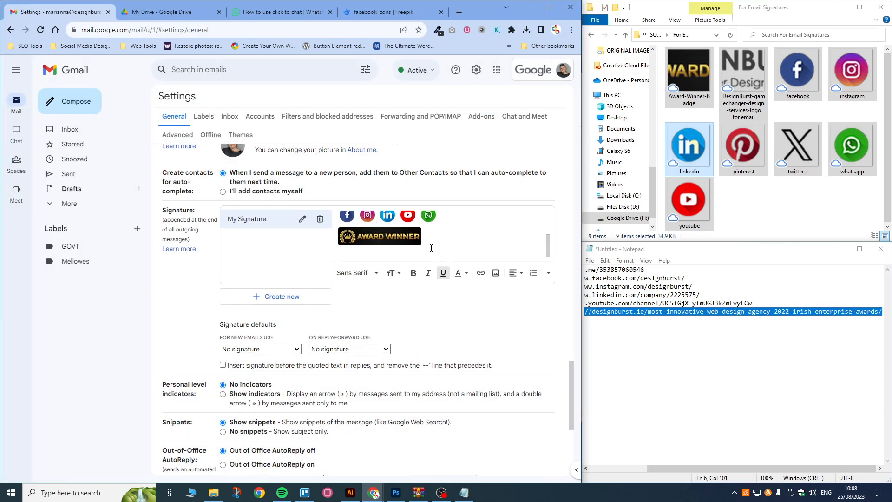
# Step: Add a blank line after Lead Designer in the signature
pyautogui.scroll(2, 431, 248)
pyautogui.scroll(-2, 431, 248)
pyautogui.scroll(3, 427, 242)
pyautogui.click(382, 223)
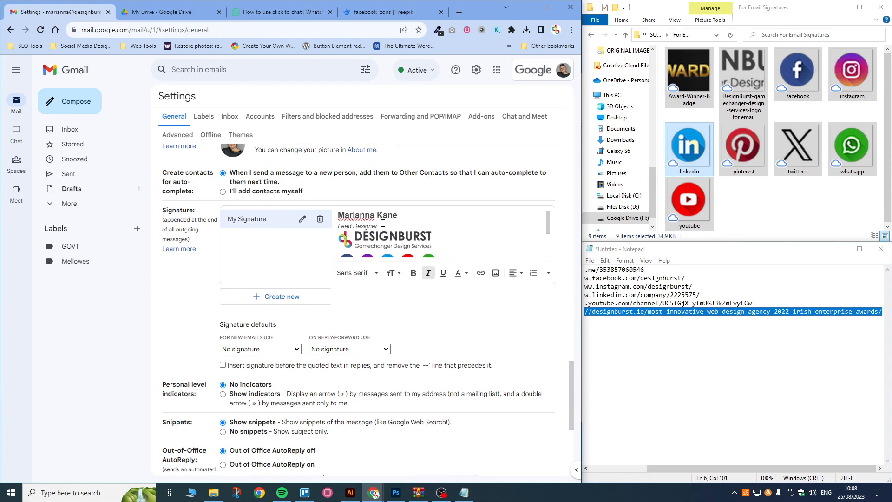
pyautogui.press('Return')
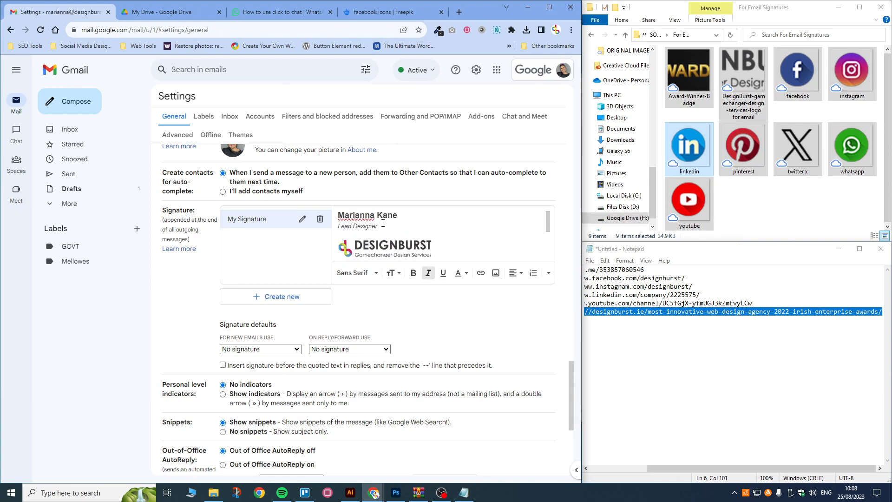
# Step: Save the signature changes and start a new message to check the signature
pyautogui.scroll(-3, 388, 226)
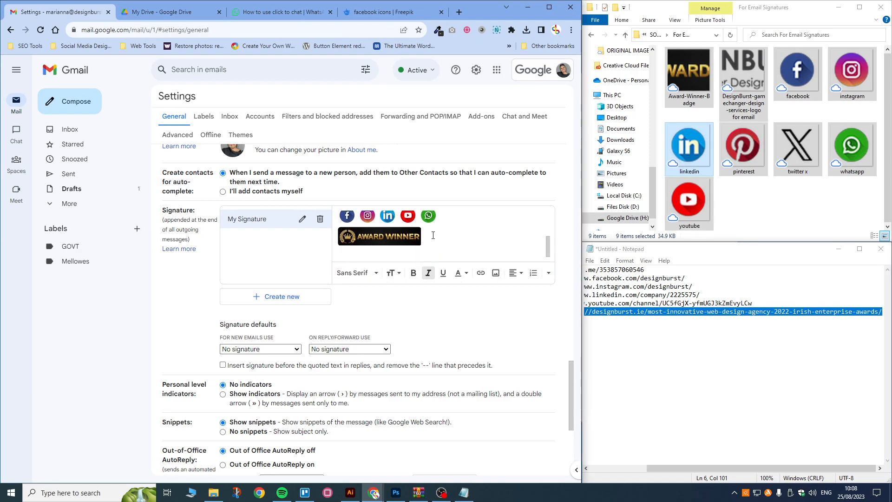
pyautogui.click(467, 274)
pyautogui.click(467, 275)
pyautogui.scroll(5, 457, 241)
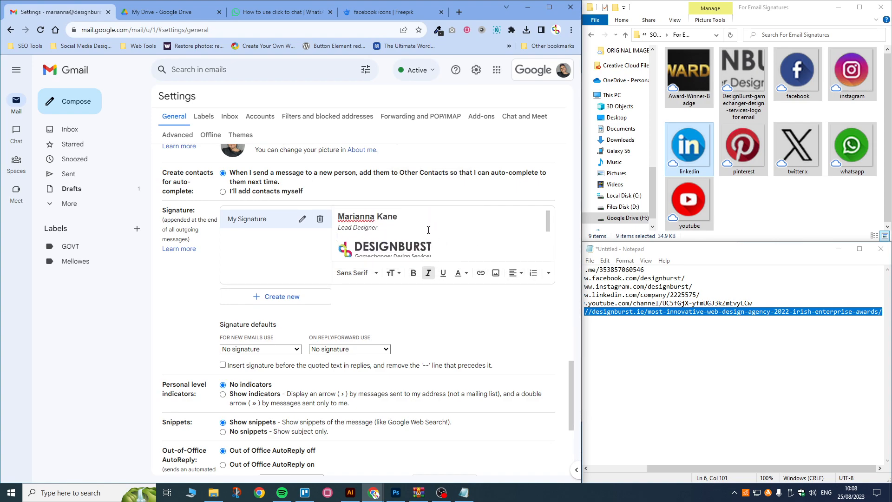
pyautogui.scroll(-5, 328, 315)
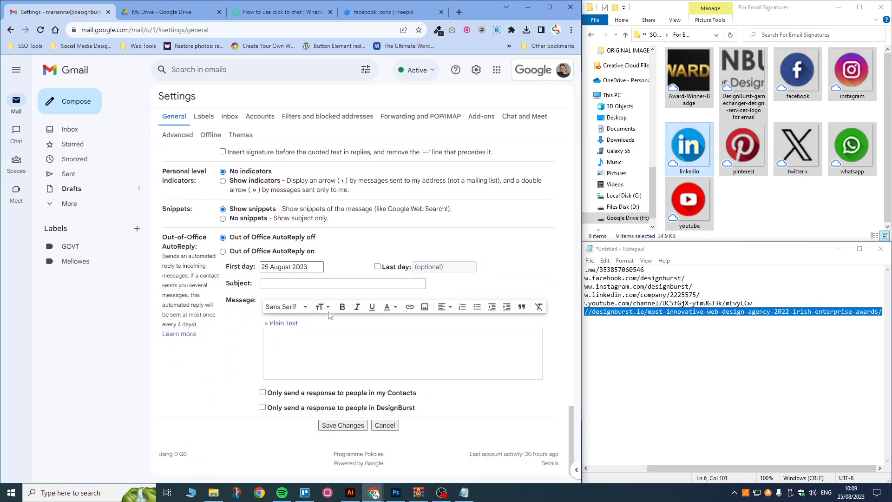
pyautogui.click(352, 425)
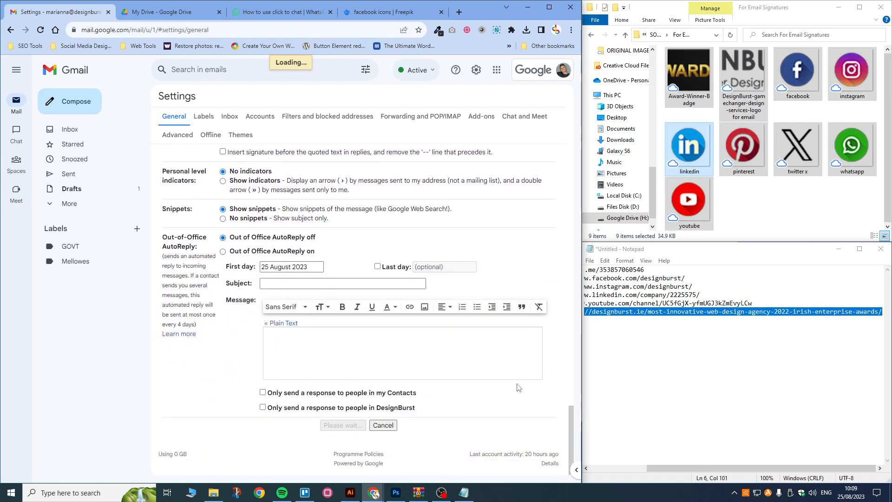
pyautogui.click(93, 105)
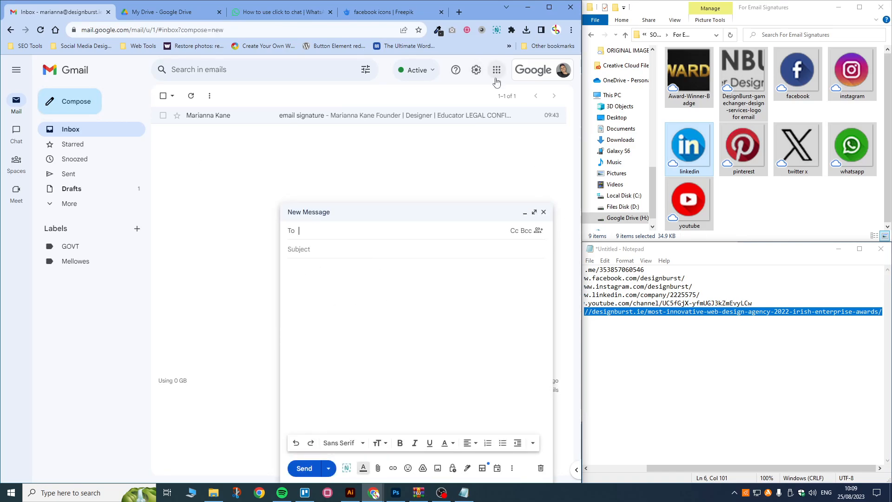
pyautogui.click(480, 74)
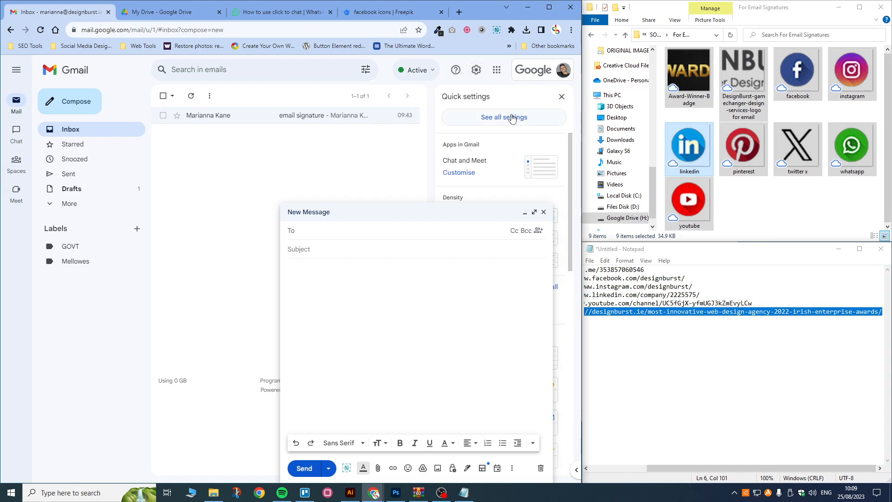
# Step: Choose My Signature for both 'For new emails use' and 'On reply/forward use'
pyautogui.click(525, 212)
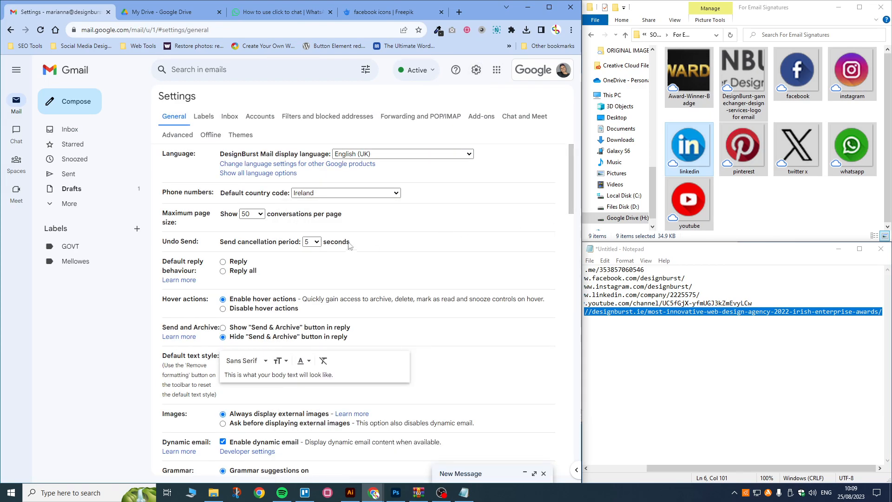
pyautogui.scroll(-15, 266, 205)
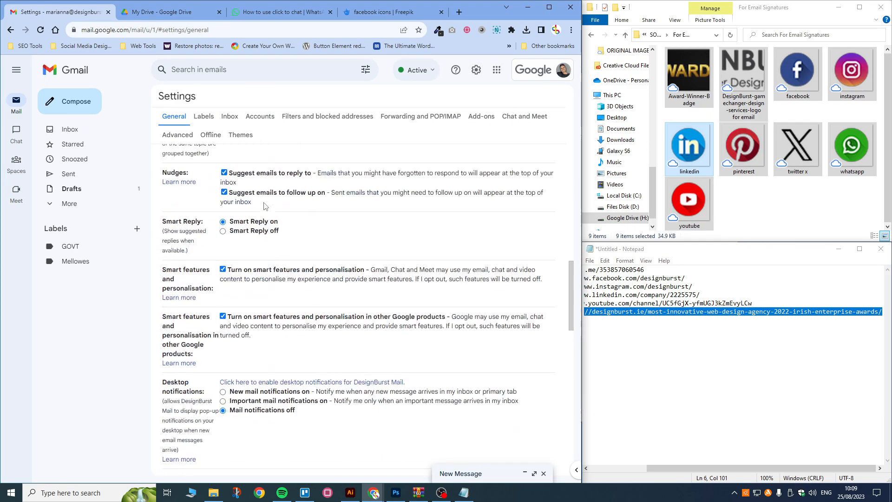
pyautogui.scroll(-5, 265, 206)
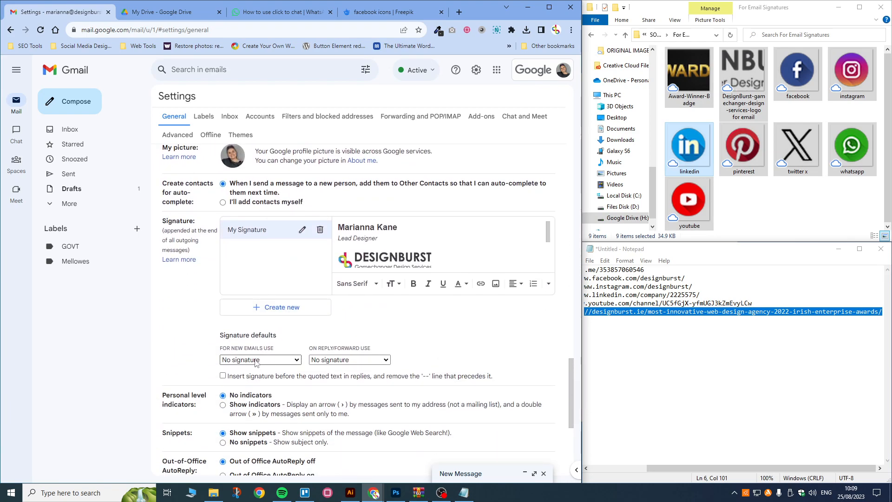
pyautogui.moveTo(227, 336); pyautogui.dragTo(289, 340)
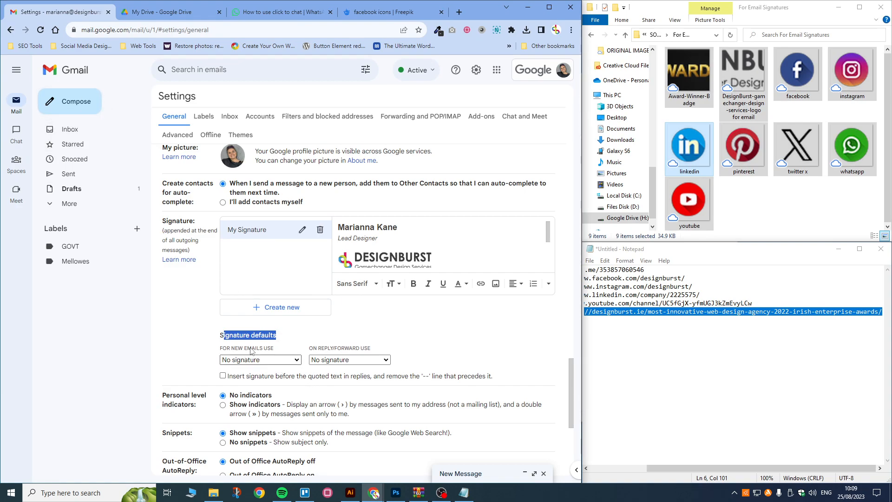
pyautogui.click(237, 362)
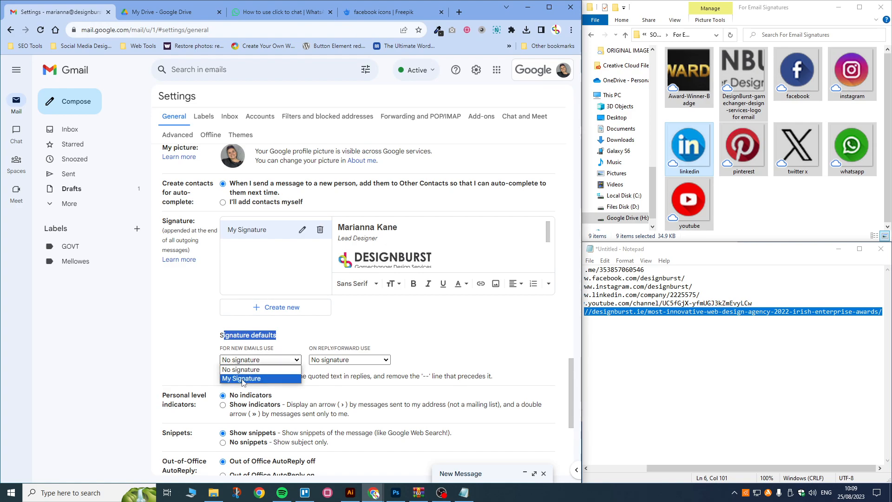
pyautogui.click(251, 379)
pyautogui.click(344, 360)
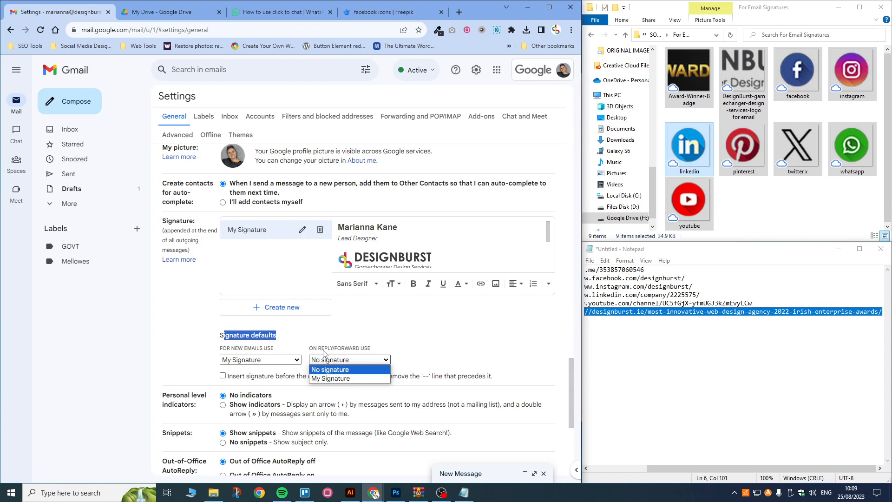
pyautogui.click(332, 378)
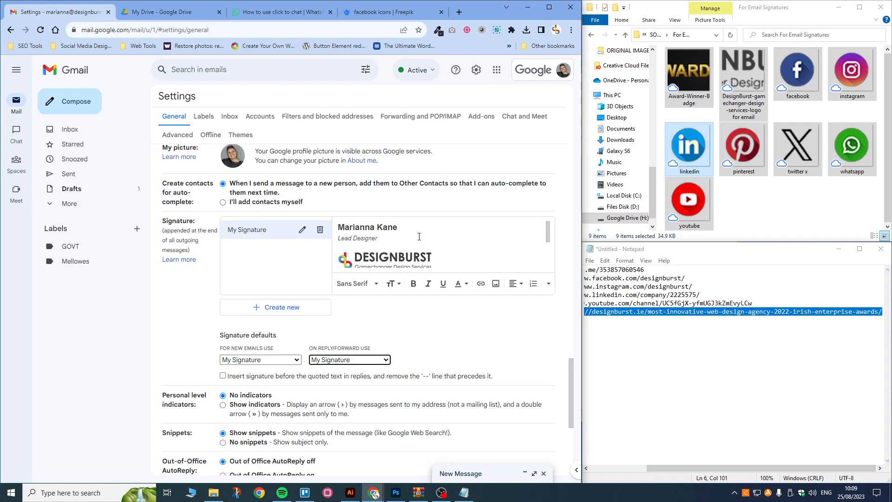
# Step: Return to the signature editor and place the cursor below the tagline
pyautogui.scroll(-1, 407, 237)
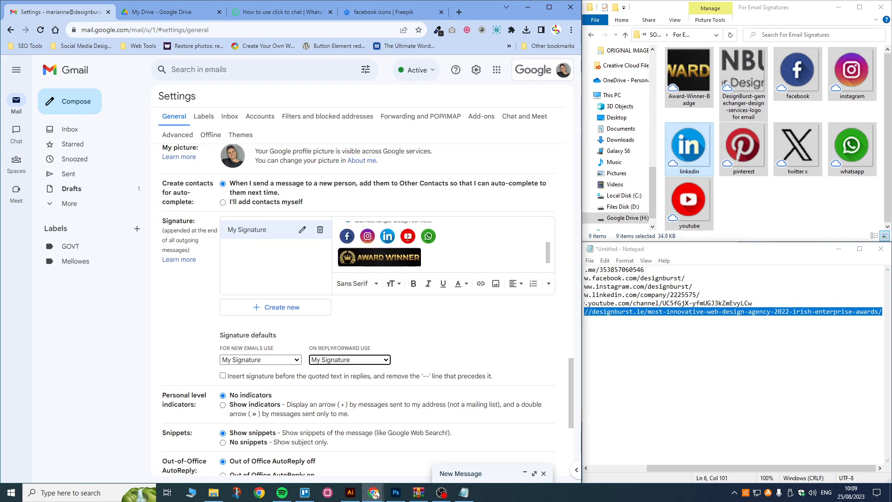
pyautogui.scroll(3, 407, 237)
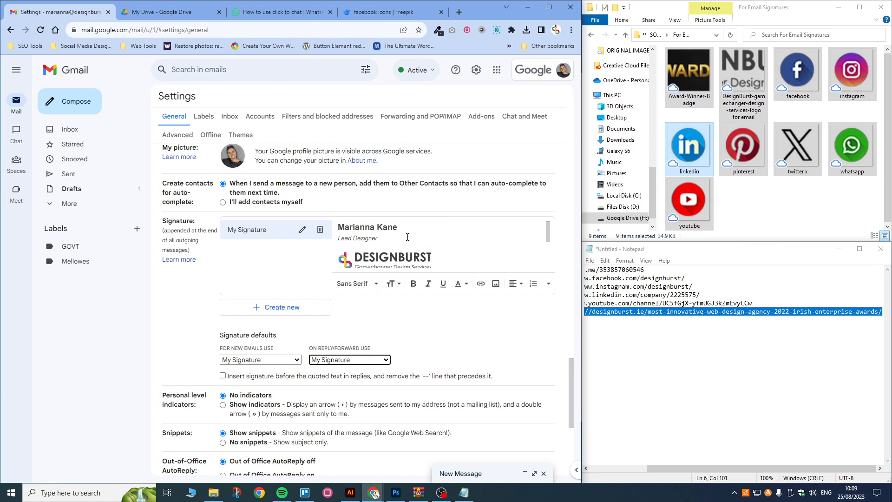
pyautogui.scroll(-2, 408, 237)
pyautogui.scroll(2, 395, 238)
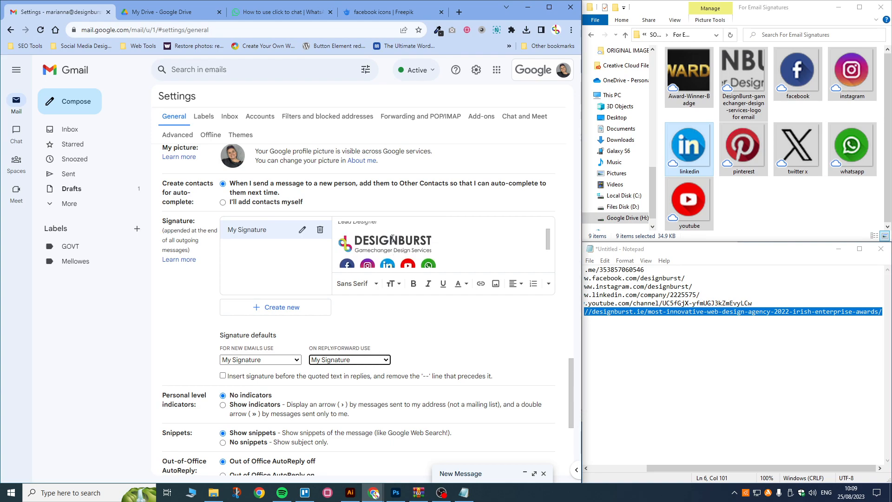
pyautogui.scroll(-2, 393, 239)
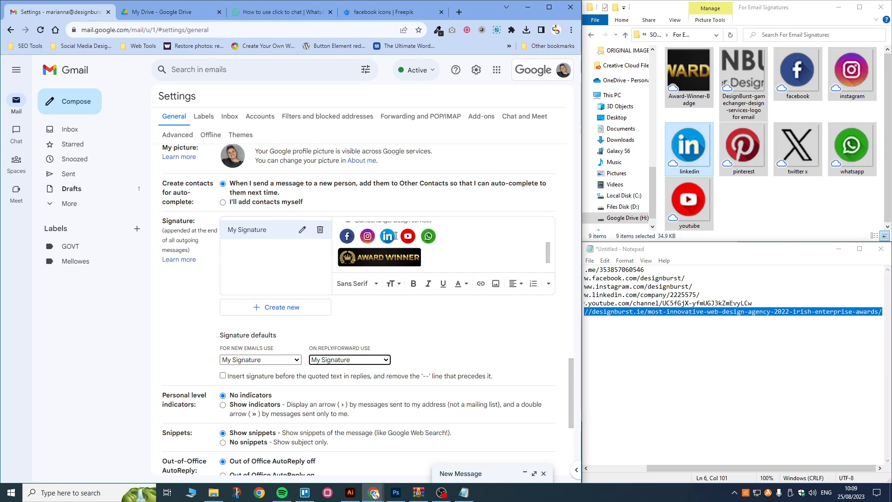
pyautogui.scroll(3, 395, 235)
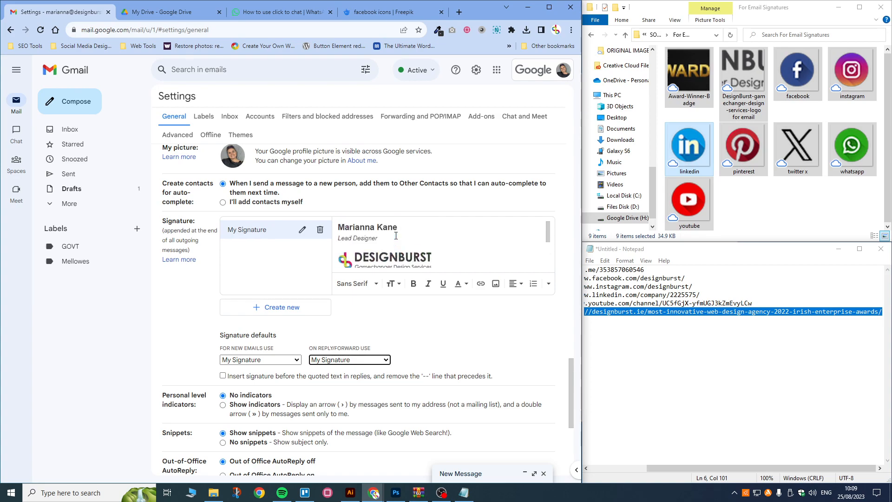
pyautogui.scroll(-2, 395, 236)
pyautogui.scroll(3, 436, 230)
pyautogui.scroll(-2, 442, 237)
pyautogui.click(442, 228)
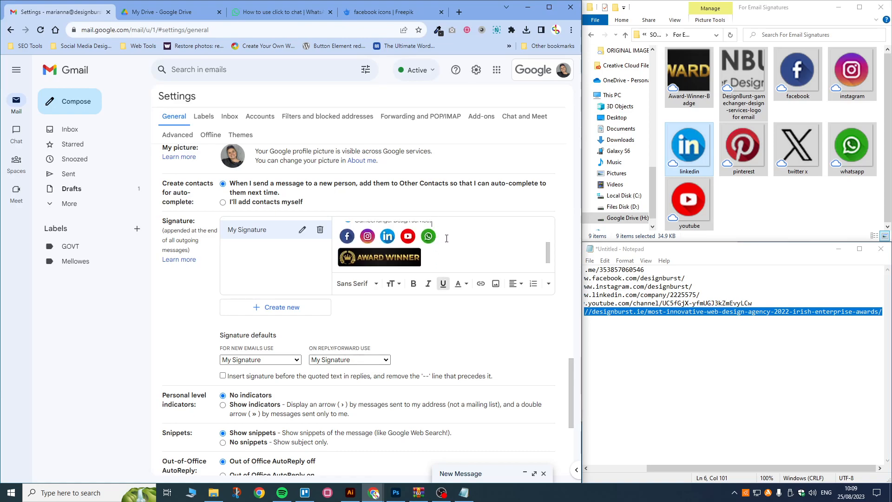
# Step: Add a Phone line with the pasted contact number in + international format with spaces
pyautogui.press('Return')
pyautogui.write('Phone:')
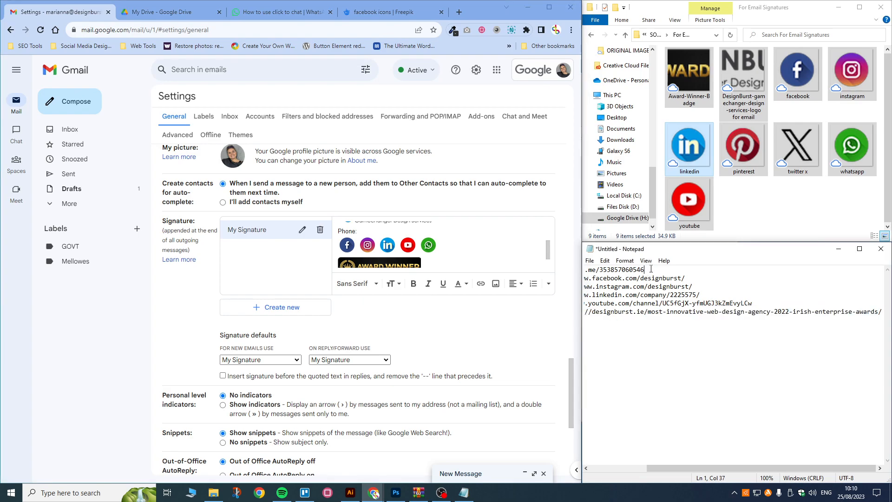
pyautogui.moveTo(646, 270); pyautogui.dragTo(602, 270)
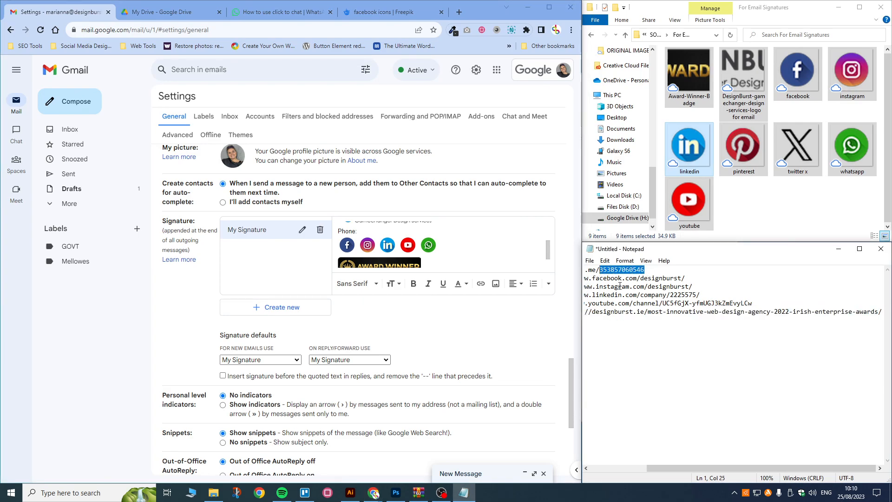
pyautogui.click(365, 229)
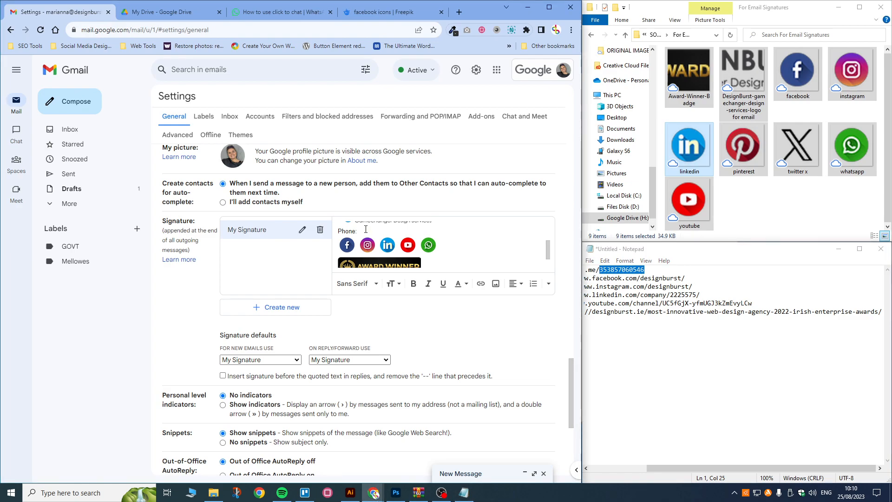
pyautogui.hotkey('ctrl', 'v')
pyautogui.moveTo(359, 231); pyautogui.dragTo(371, 236)
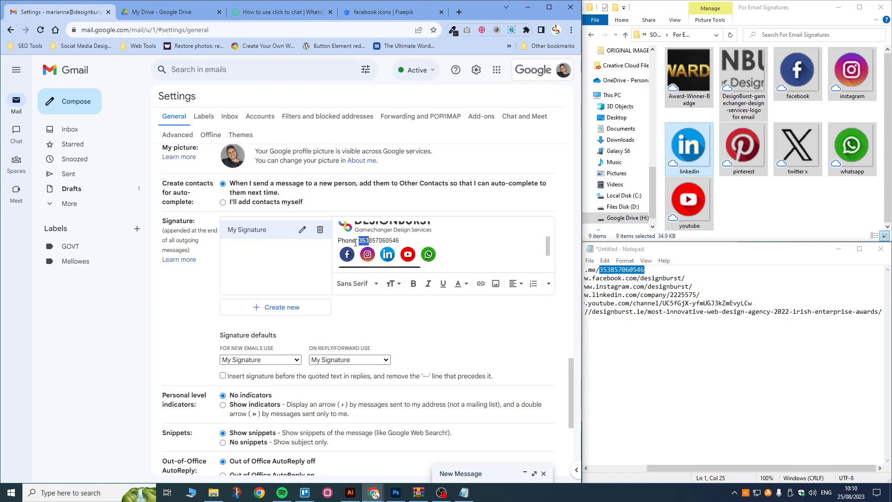
pyautogui.click(360, 240)
pyautogui.write('+')
pyautogui.click(373, 240)
pyautogui.press('Right')
pyautogui.press('Right')
# Step: Bold the Phone label and add a bold Email label on the next line
pyautogui.moveTo(408, 240); pyautogui.dragTo(337, 240)
pyautogui.click(412, 283)
pyautogui.click(416, 239)
pyautogui.press('Return')
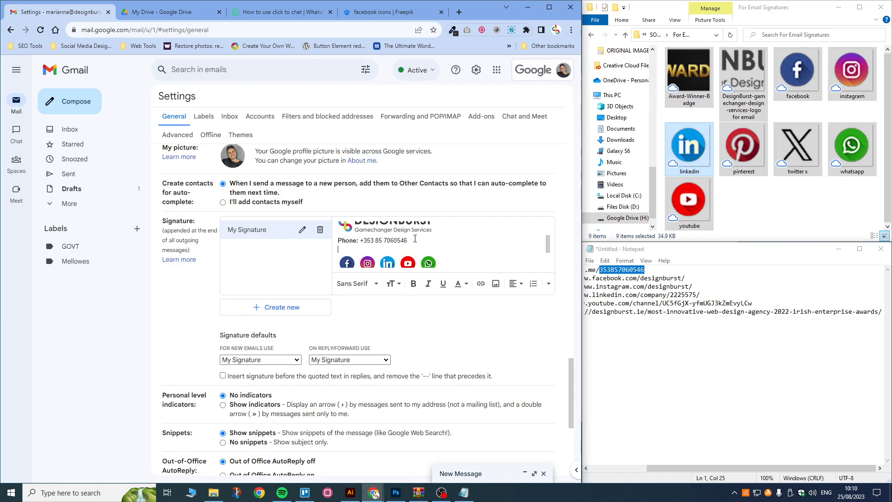
pyautogui.write('Emai')
pyautogui.moveTo(356, 250); pyautogui.dragTo(324, 253)
pyautogui.click(413, 283)
pyautogui.click(369, 247)
# Step: Type the sender's email address after the Email label, moving the social icons to their own line
pyautogui.write('=')
pyautogui.press('BackSpace')
pyautogui.write('+')
pyautogui.moveTo(408, 240); pyautogui.dragTo(363, 240)
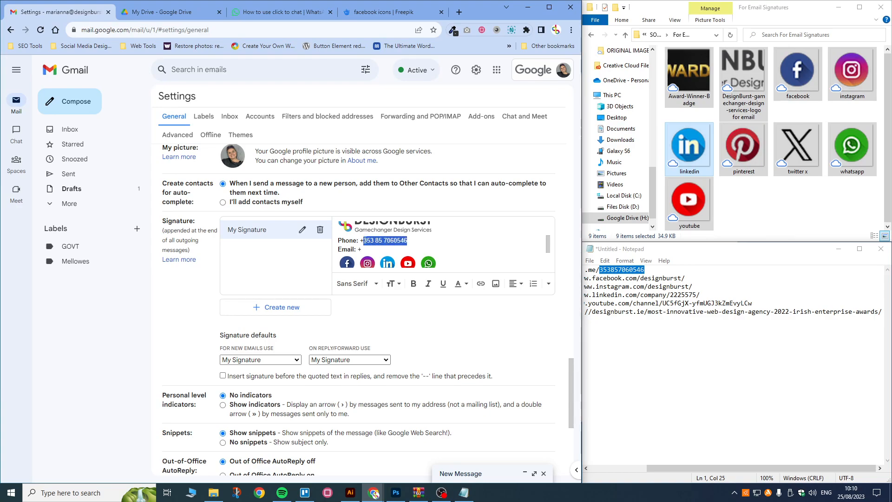
pyautogui.click(362, 250)
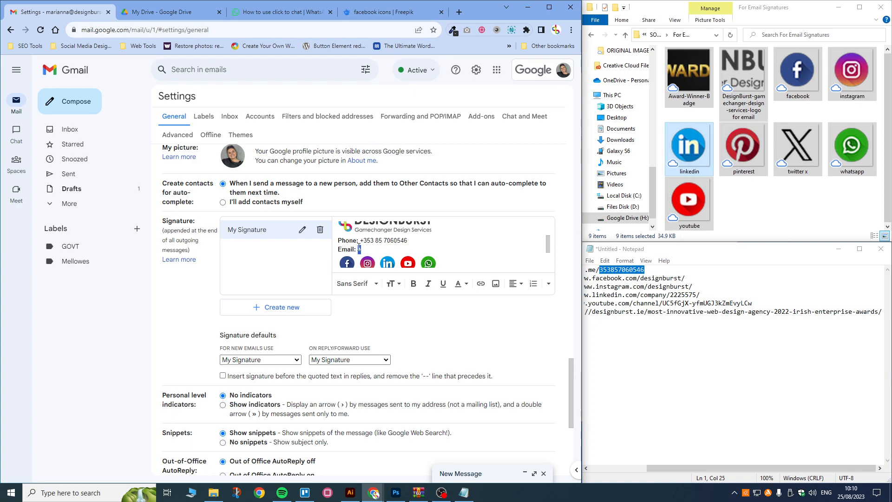
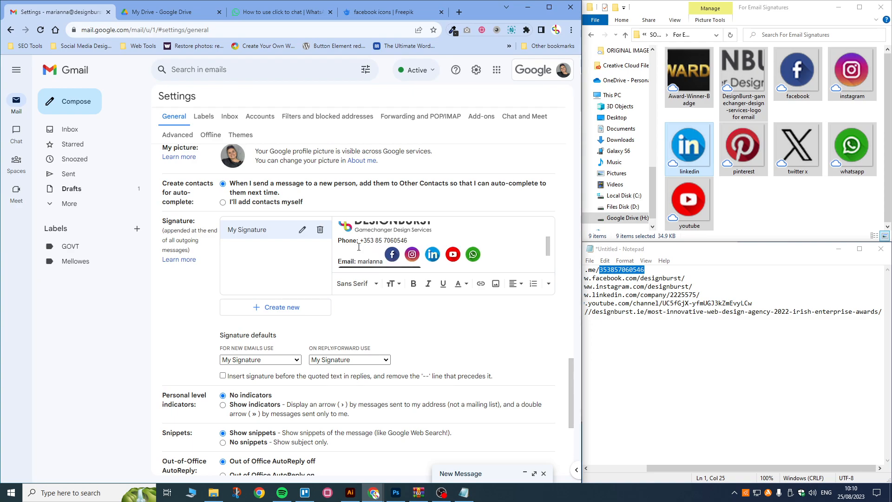
pyautogui.press('Return')
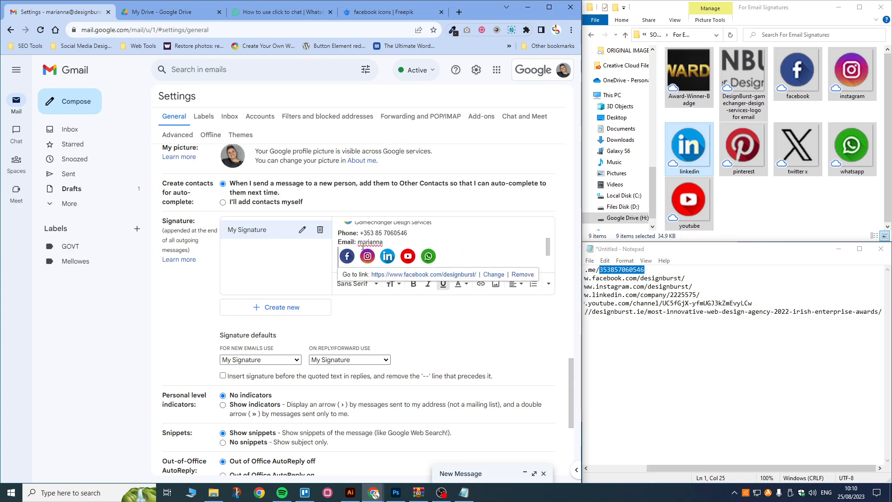
pyautogui.click(387, 242)
pyautogui.write('@designburst.ie')
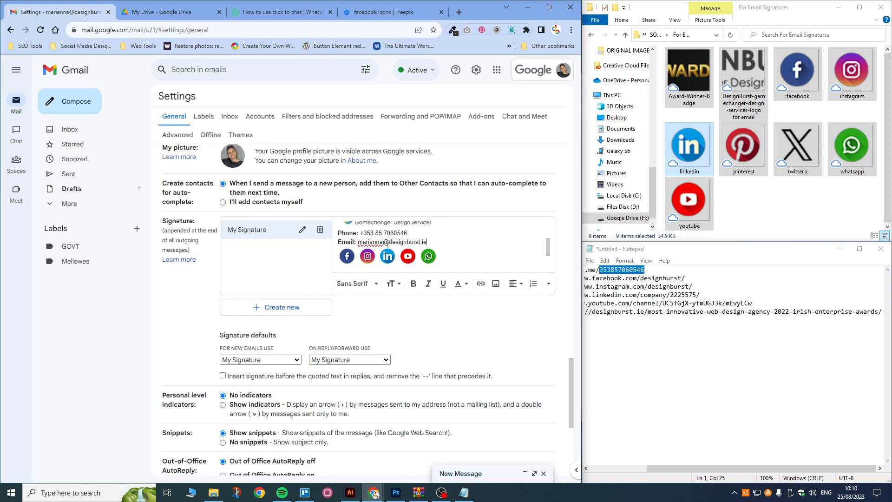
pyautogui.moveTo(410, 233); pyautogui.dragTo(362, 231)
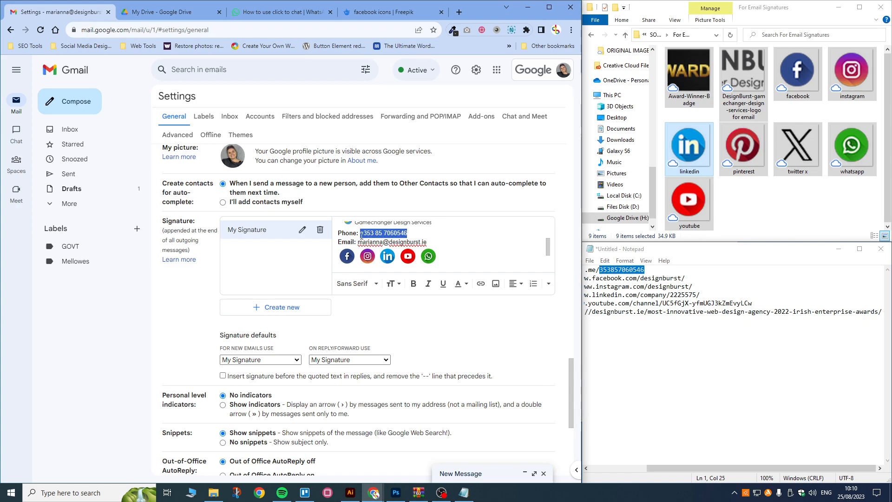
# Step: Link the phone number to a tel: address using the number without spaces
pyautogui.click(482, 285)
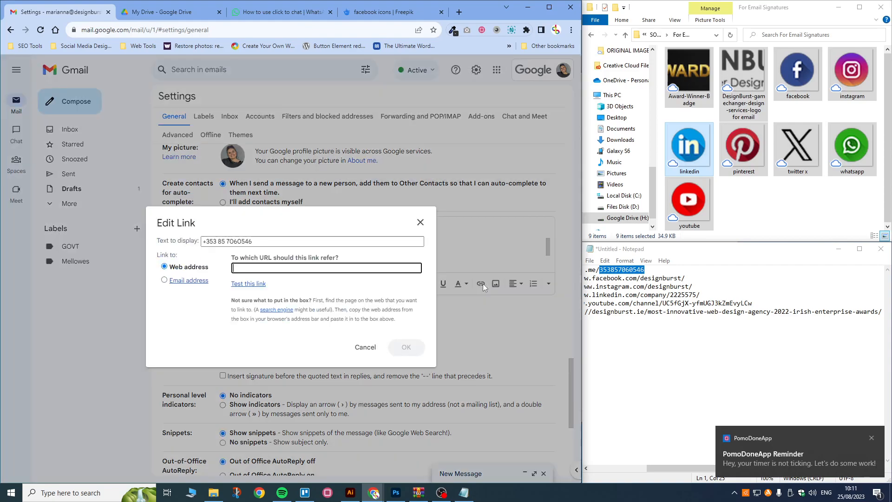
pyautogui.click(872, 437)
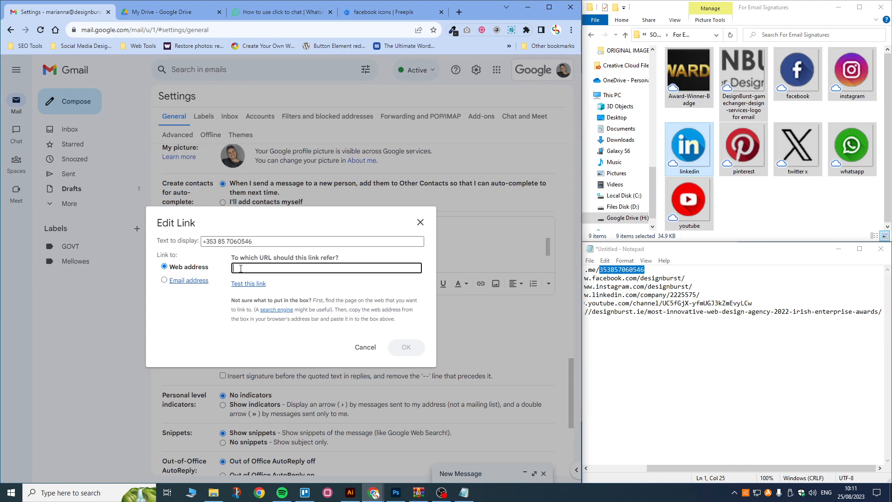
pyautogui.write('tel')
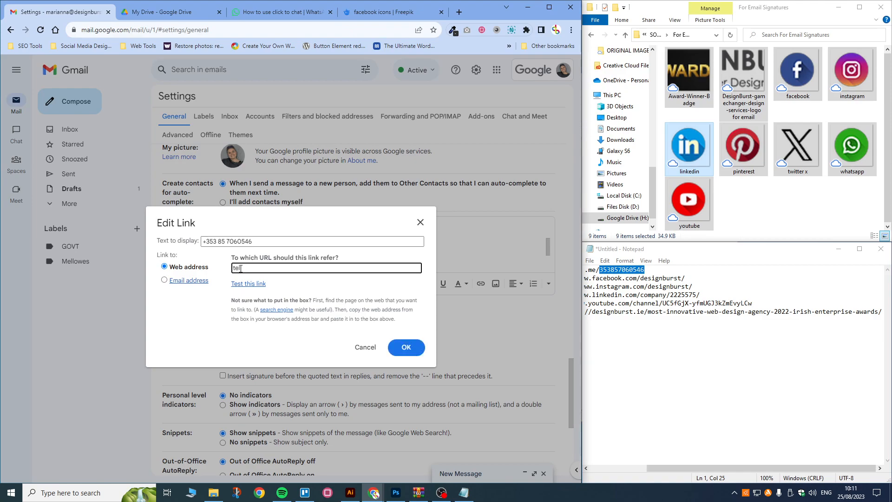
pyautogui.write(':')
pyautogui.moveTo(260, 242); pyautogui.dragTo(197, 243)
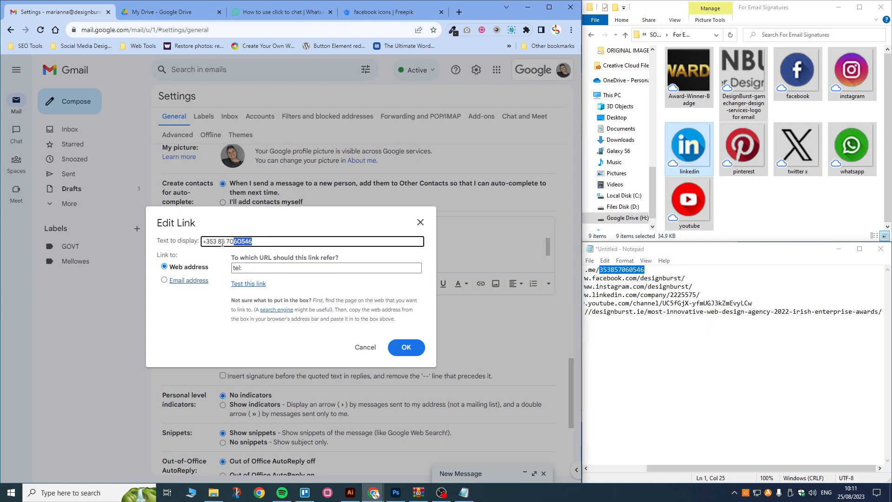
pyautogui.hotkey('ctrl', 'c')
pyautogui.click(264, 268)
pyautogui.hotkey('ctrl', 'v')
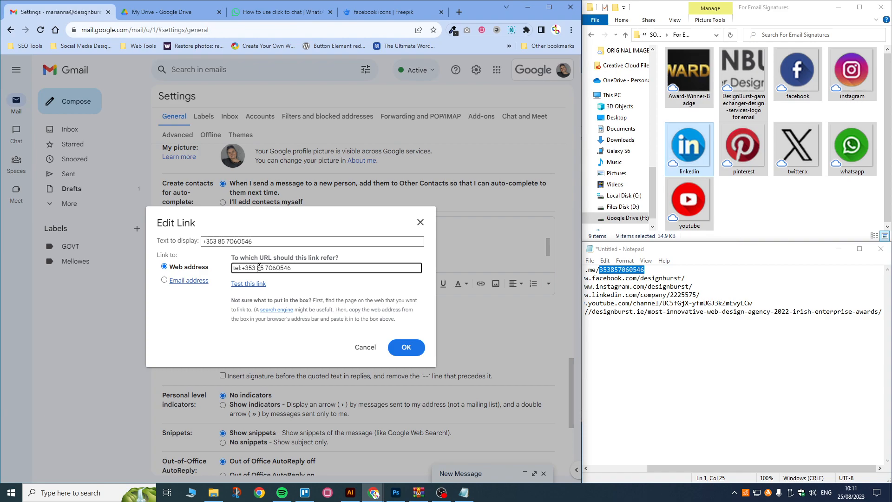
pyautogui.click(260, 267)
pyautogui.press('BackSpace')
pyautogui.click(264, 268)
pyautogui.press('BackSpace')
pyautogui.click(399, 356)
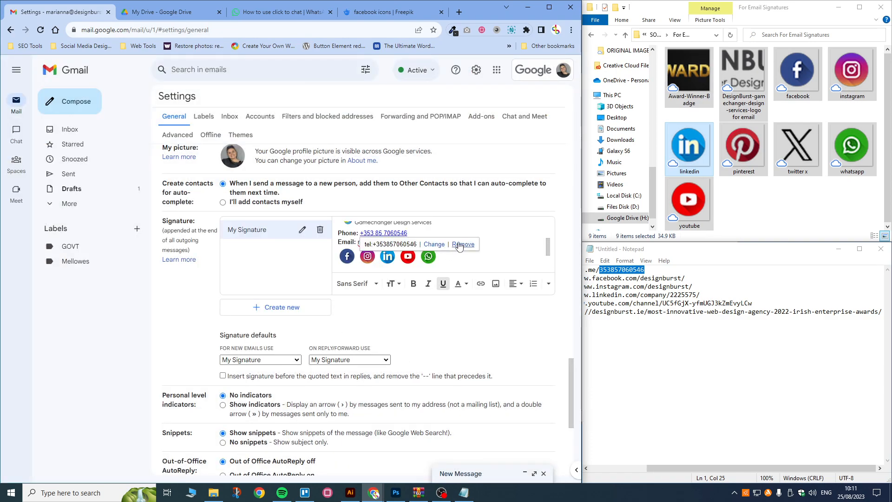
# Step: Link the signature's email address as an Email address link
pyautogui.click(401, 241)
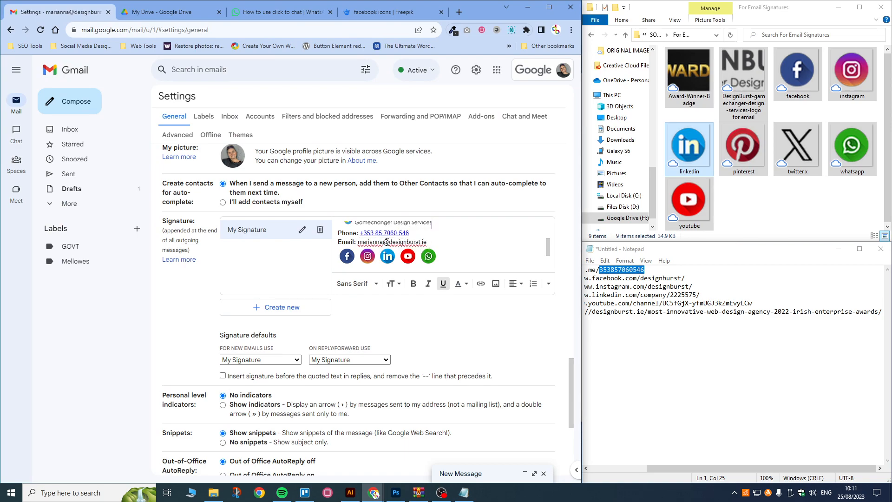
pyautogui.moveTo(430, 244); pyautogui.dragTo(360, 242)
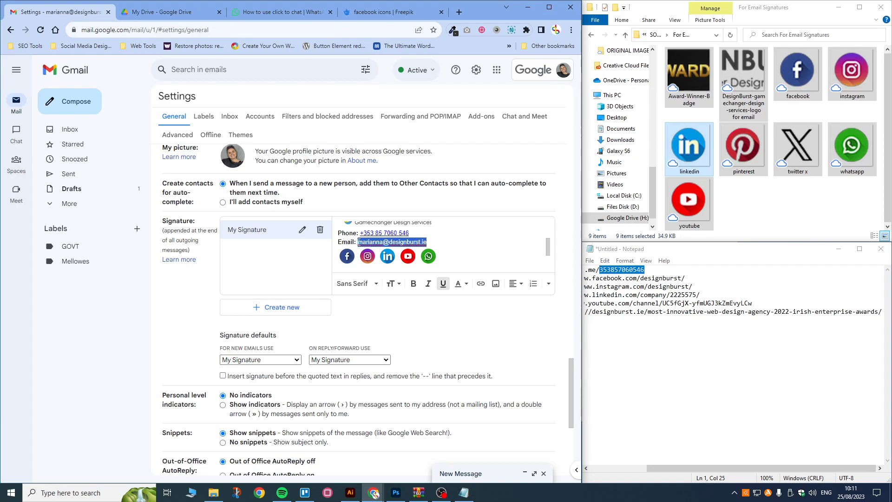
pyautogui.click(481, 284)
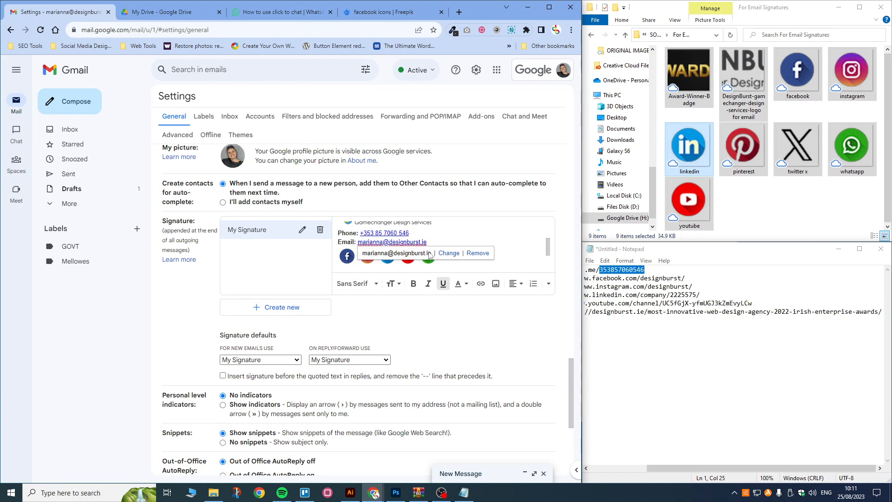
pyautogui.click(449, 254)
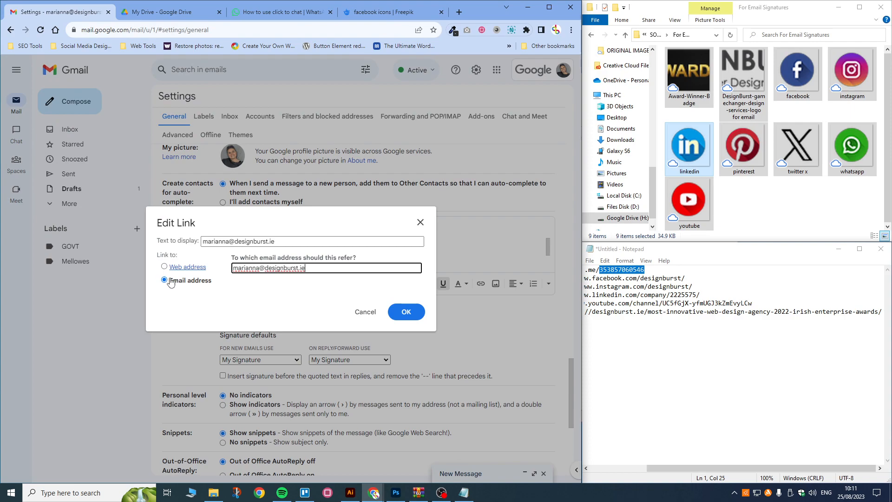
pyautogui.click(403, 311)
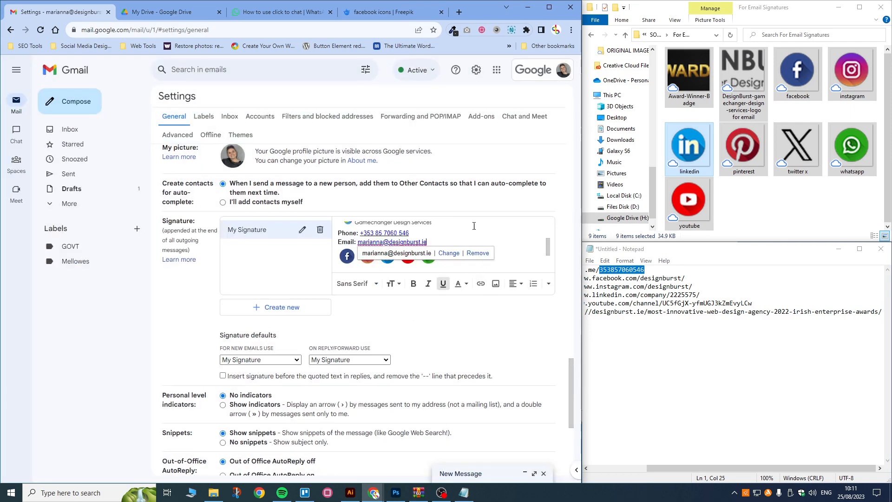
pyautogui.click(422, 231)
# Step: Scroll to the bottom of the Settings page and click Save Changes
pyautogui.scroll(-2, 443, 241)
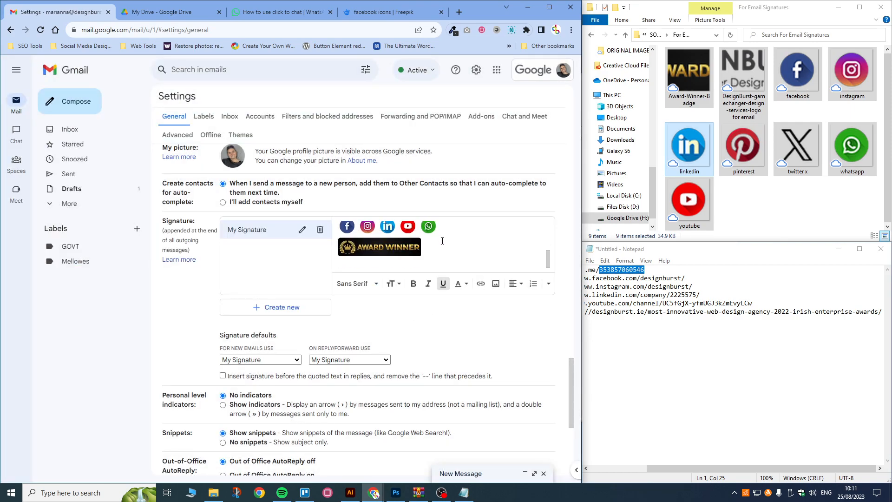
pyautogui.scroll(3, 443, 241)
pyautogui.scroll(-1, 442, 241)
pyautogui.scroll(-4, 443, 240)
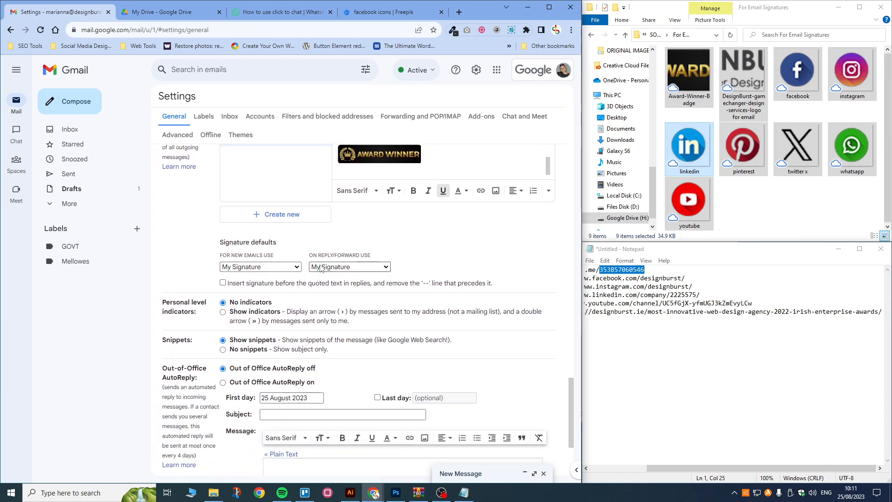
pyautogui.scroll(-3, 382, 322)
pyautogui.click(343, 425)
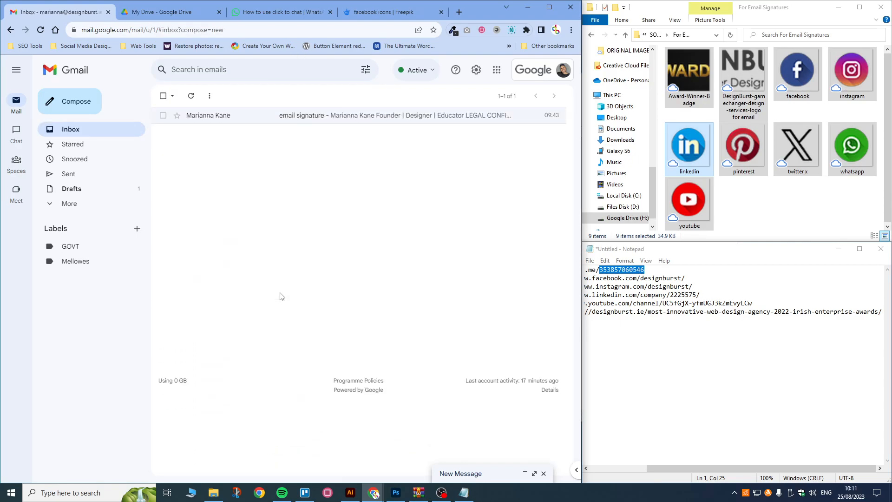
# Step: Preview the signature in a new message, discard it, and reply to the 'email signature' message
pyautogui.click(61, 103)
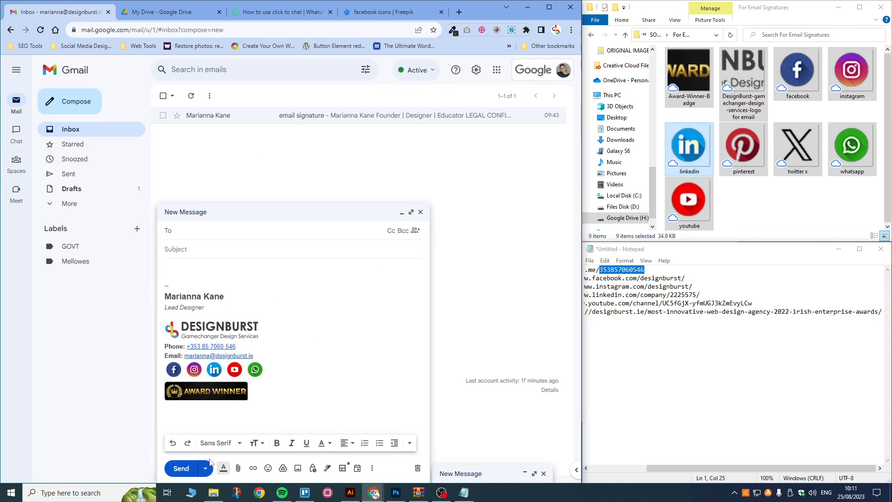
pyautogui.click(420, 213)
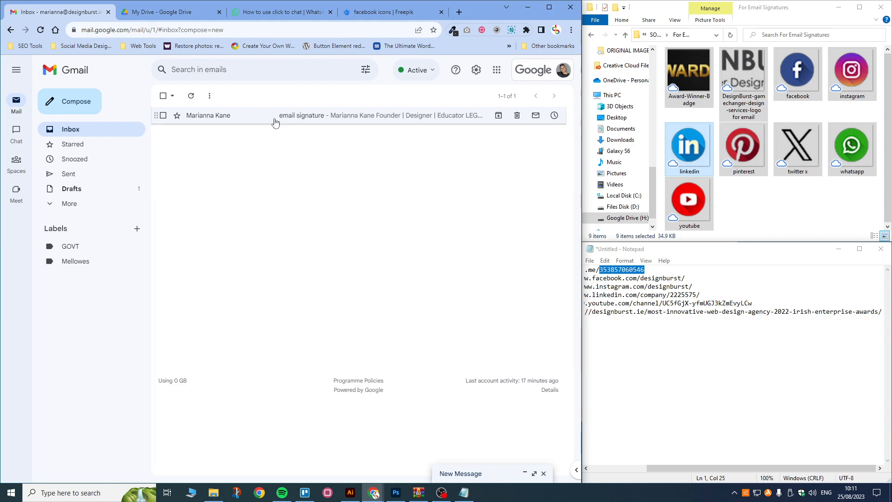
pyautogui.click(274, 117)
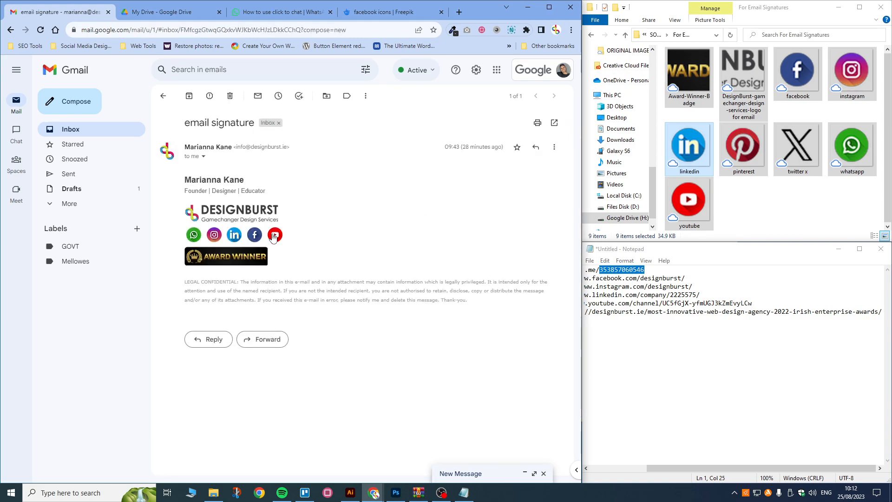
pyautogui.click(211, 342)
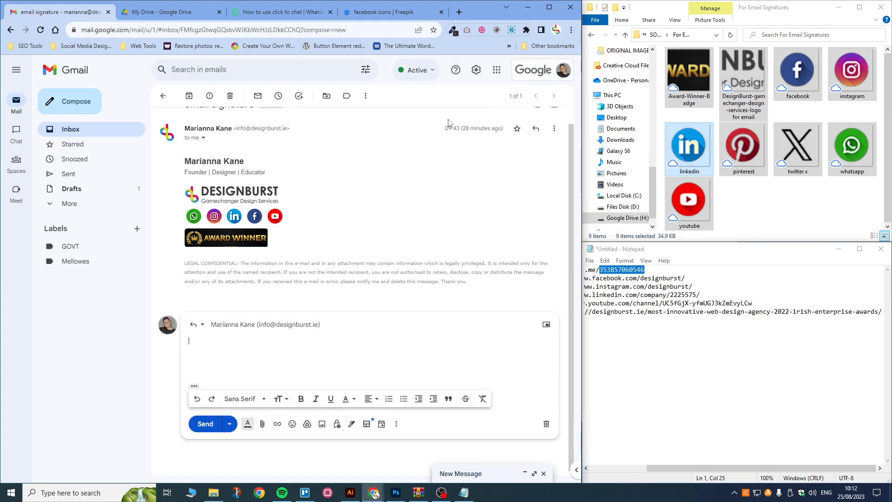
# Step: Turn on 'Insert signature before the quoted text in replies' and save the settings
pyautogui.click(476, 70)
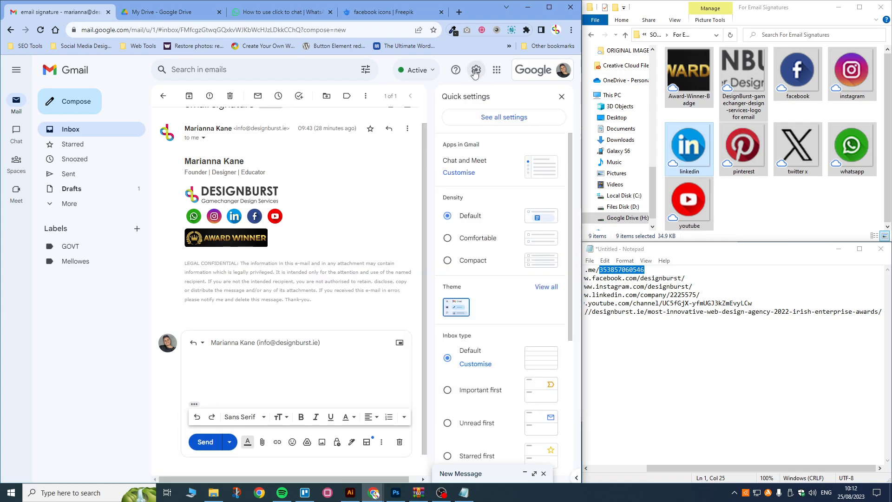
pyautogui.click(503, 123)
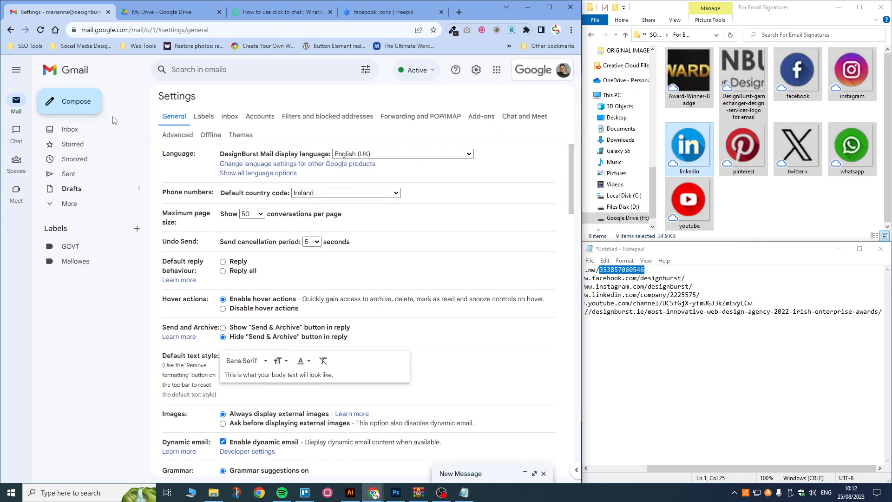
pyautogui.scroll(-15, 211, 263)
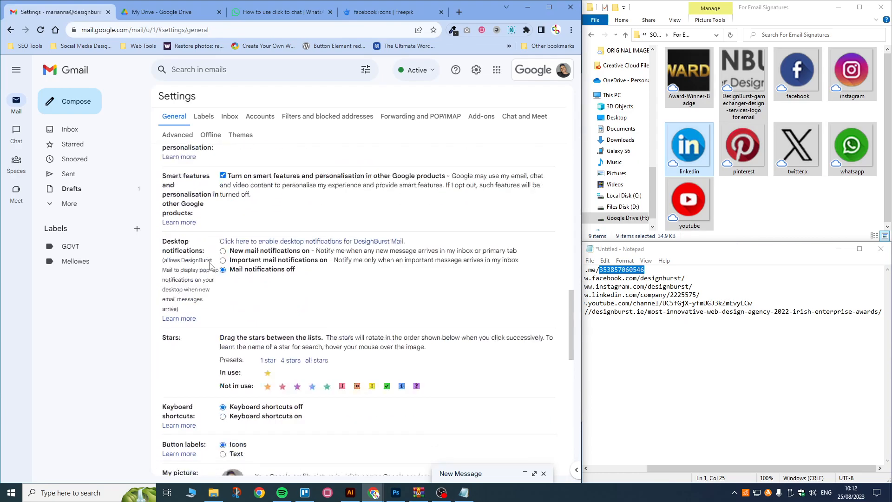
pyautogui.scroll(-4, 211, 264)
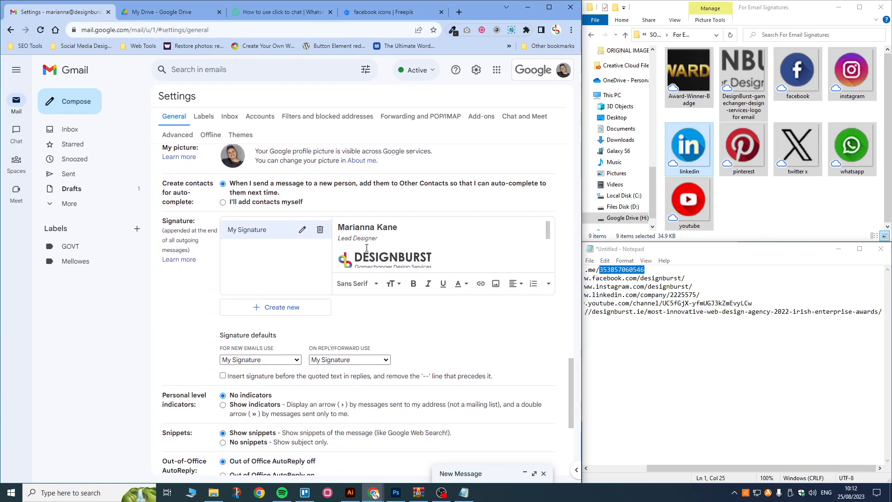
pyautogui.scroll(-2, 307, 302)
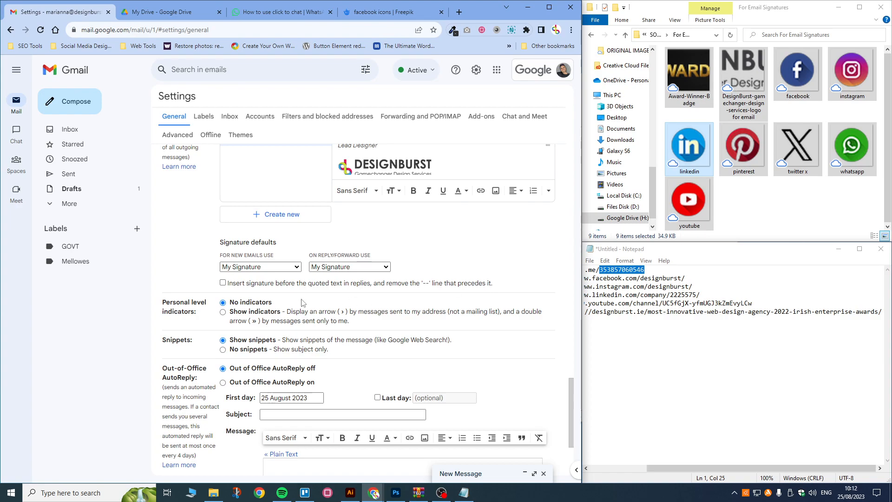
pyautogui.click(222, 284)
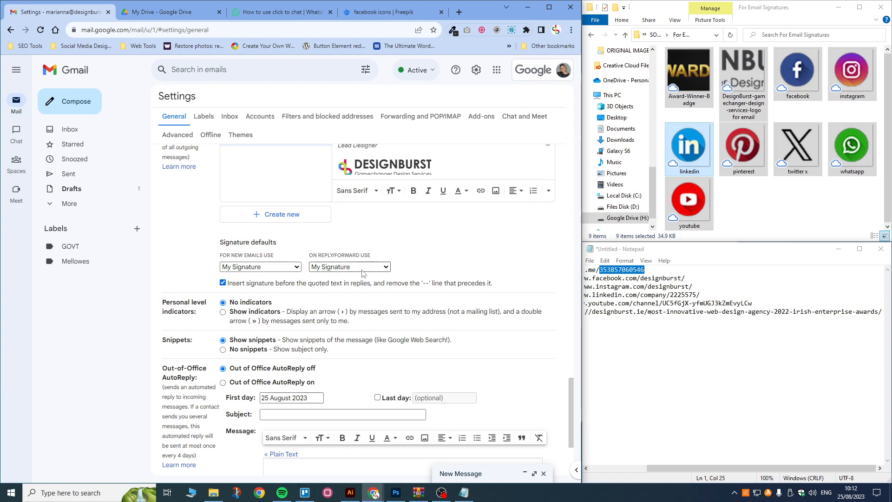
pyautogui.scroll(-3, 246, 286)
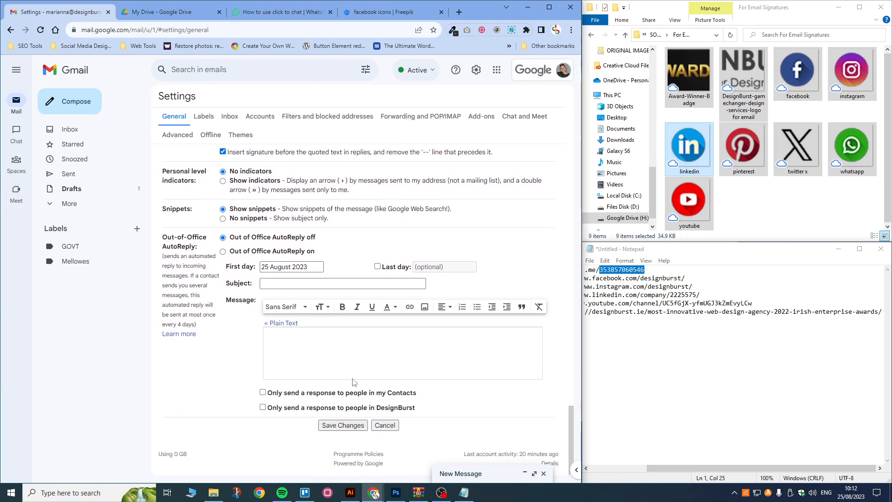
pyautogui.click(348, 426)
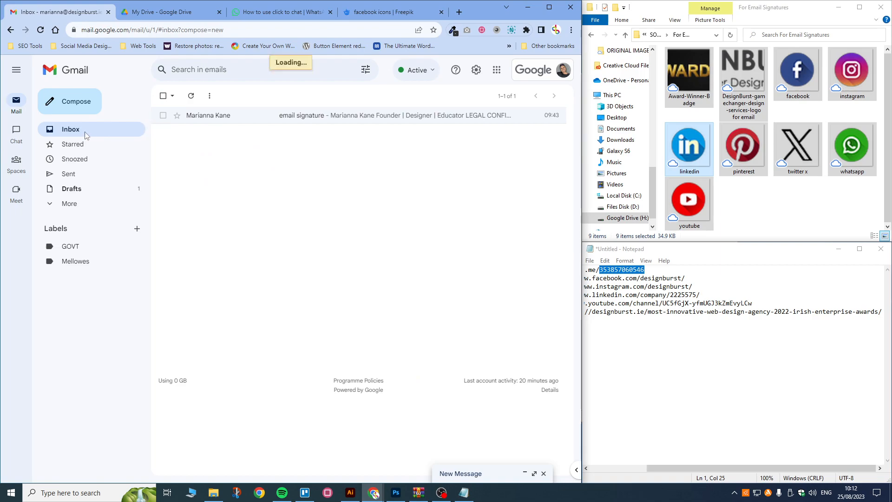
# Step: Start a reply to the 'email signature' message to confirm the new signature appears, then return to the inbox
pyautogui.click(242, 116)
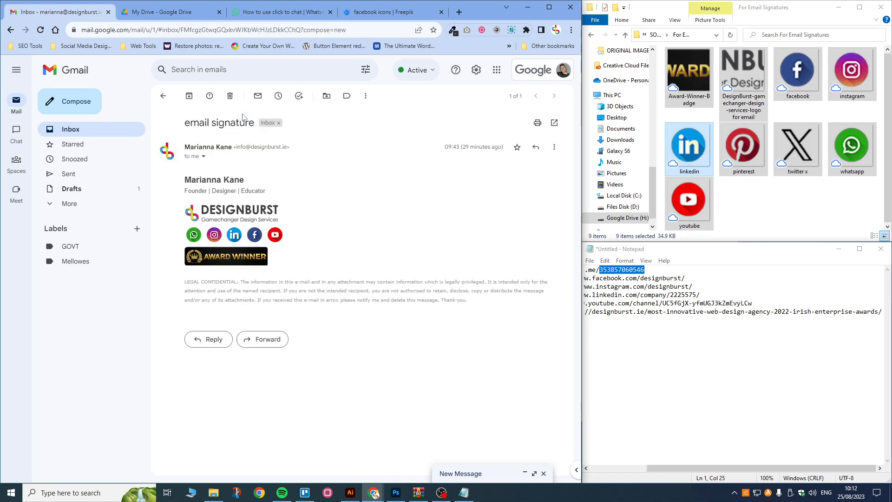
pyautogui.click(205, 340)
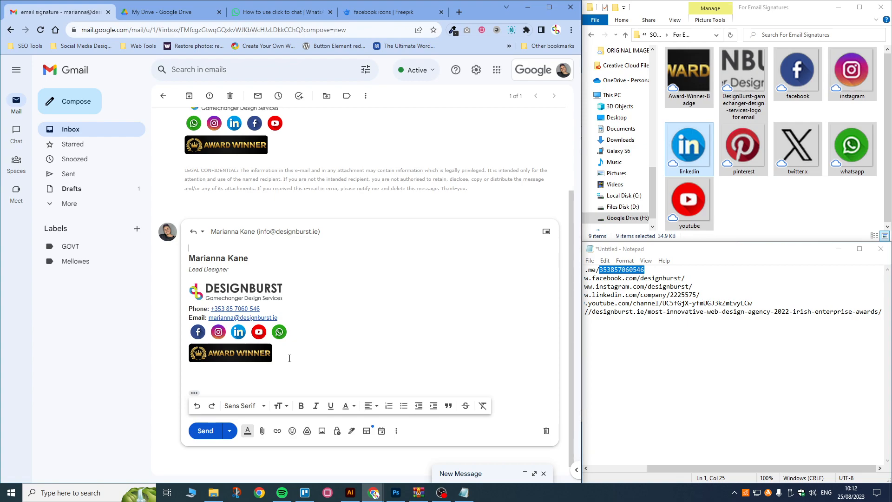
pyautogui.click(99, 131)
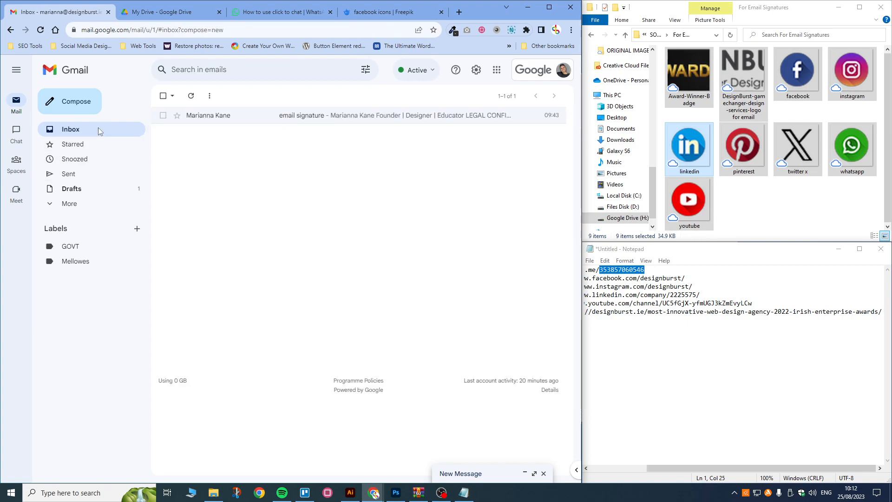
# Step: Reopen the 'email signature' message and highlight its signature block, including the sender's name and title 'Founder'
pyautogui.click(226, 116)
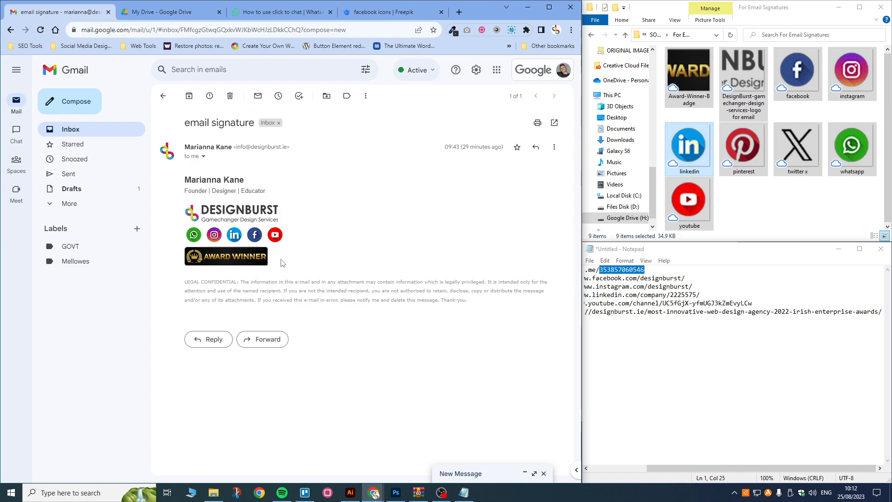
pyautogui.moveTo(282, 265)
pyautogui.mouseDown()
pyautogui.moveTo(183, 196)
pyautogui.moveTo(179, 171)
pyautogui.moveTo(186, 197)
pyautogui.moveTo(183, 184)
pyautogui.mouseUp()
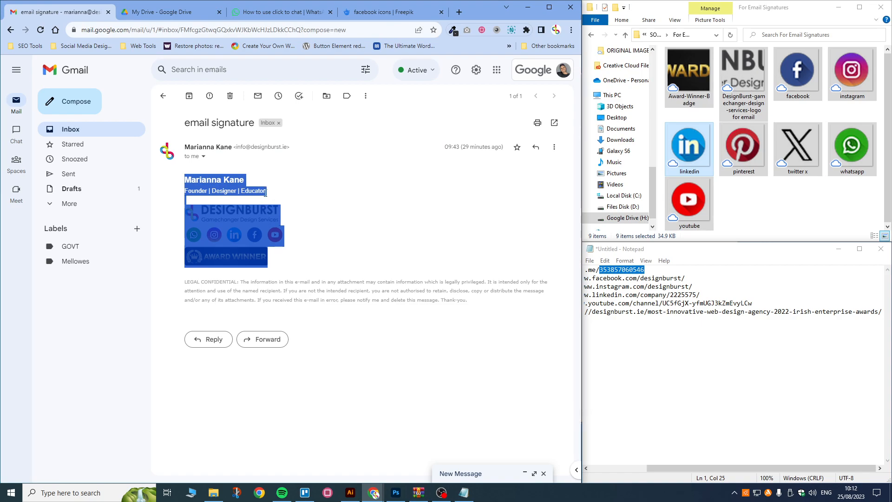
pyautogui.click(243, 199)
pyautogui.moveTo(186, 181); pyautogui.dragTo(206, 192)
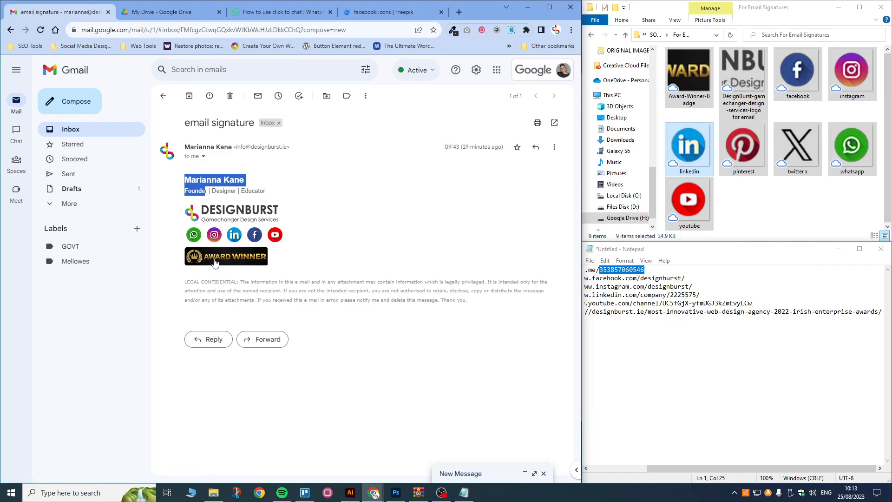
pyautogui.click(324, 273)
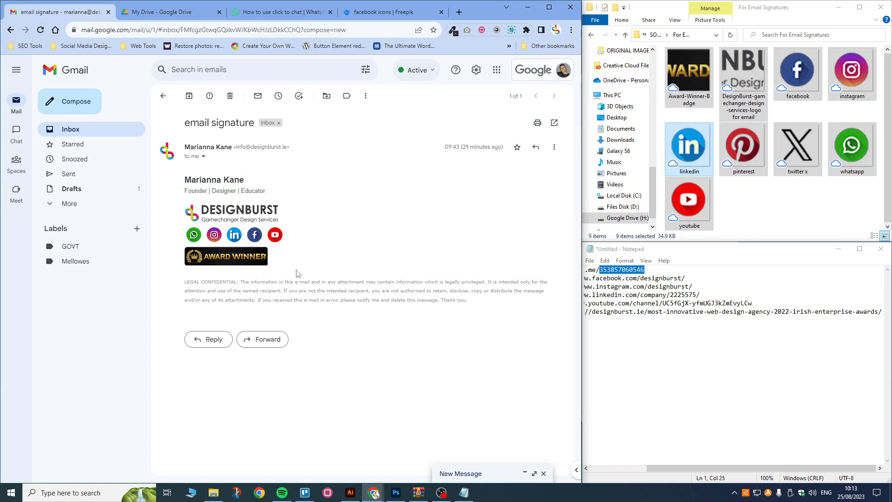